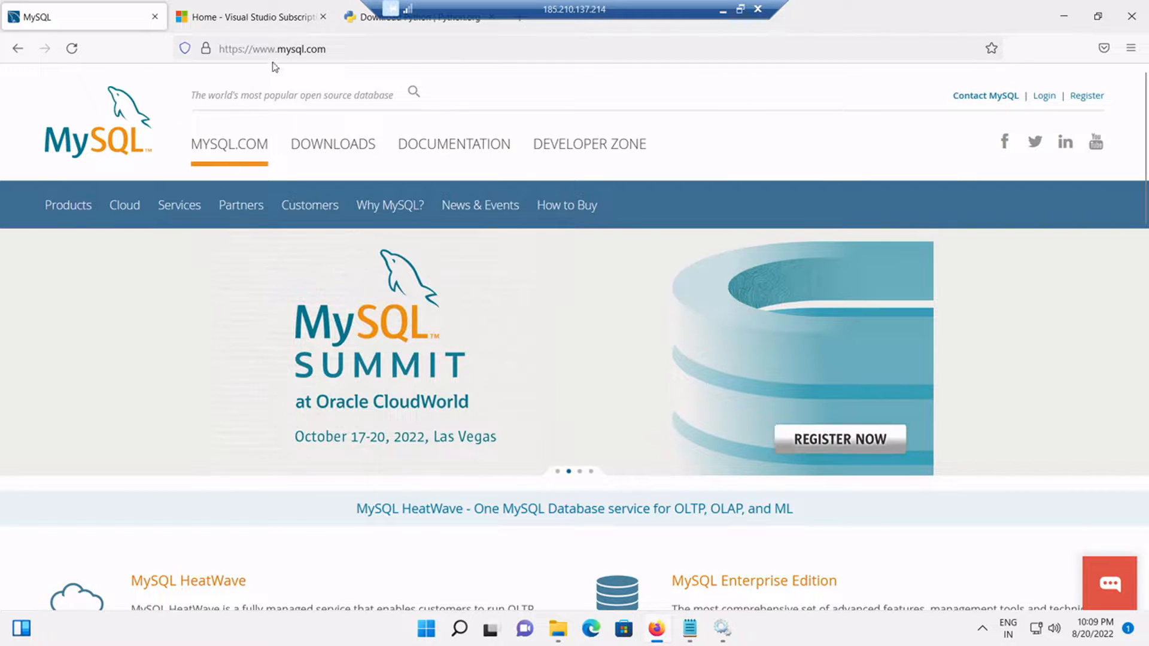
Step: Open MySQL Community (GPL) Downloads from the mysql.com DOWNLOADS page
left_click(329, 154)
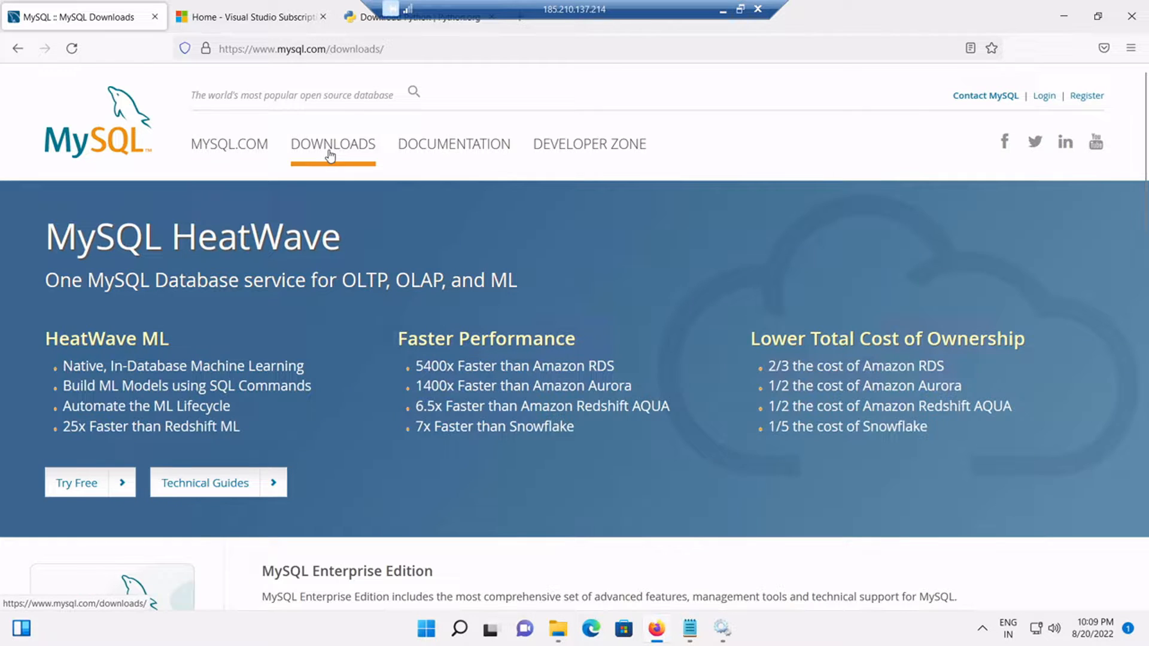
scroll(362, 399, "down", 4)
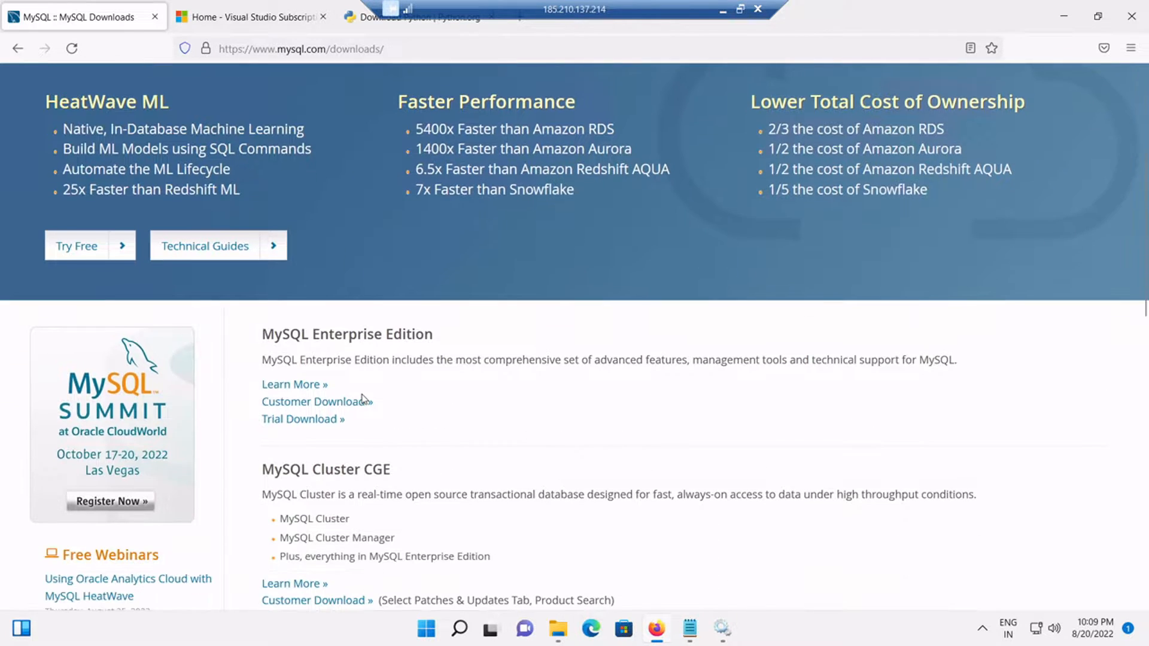
scroll(362, 400, "down", 5)
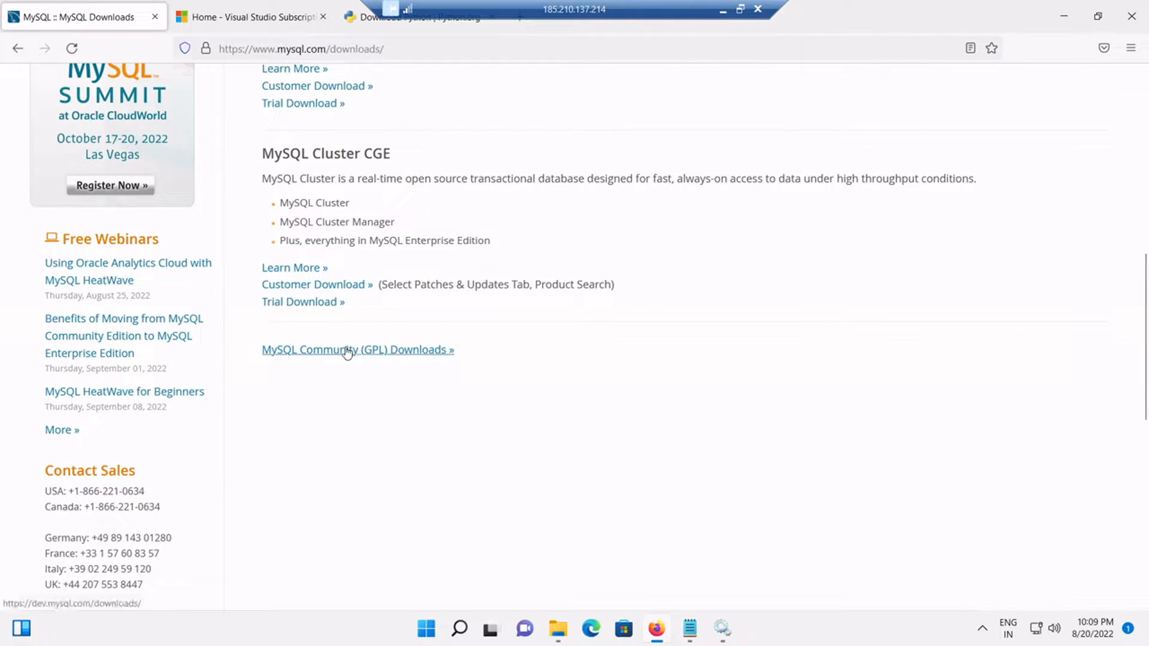
left_click(344, 354)
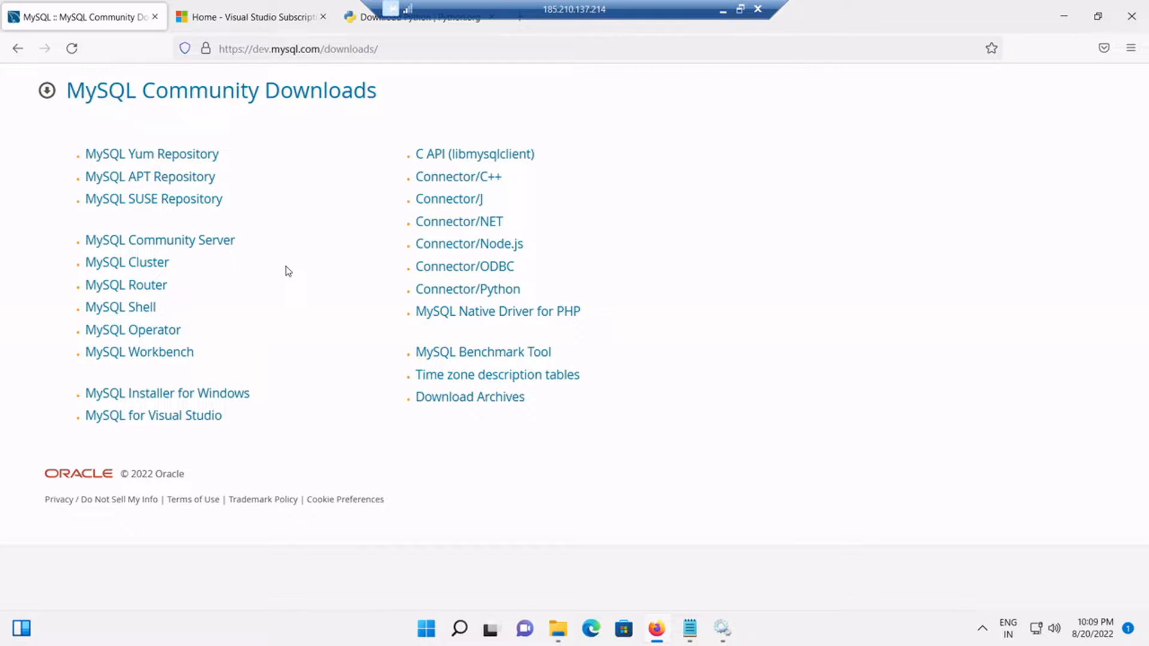
Step: Choose MySQL Community Server for Microsoft Windows and go to the Installer download page
left_click(209, 242)
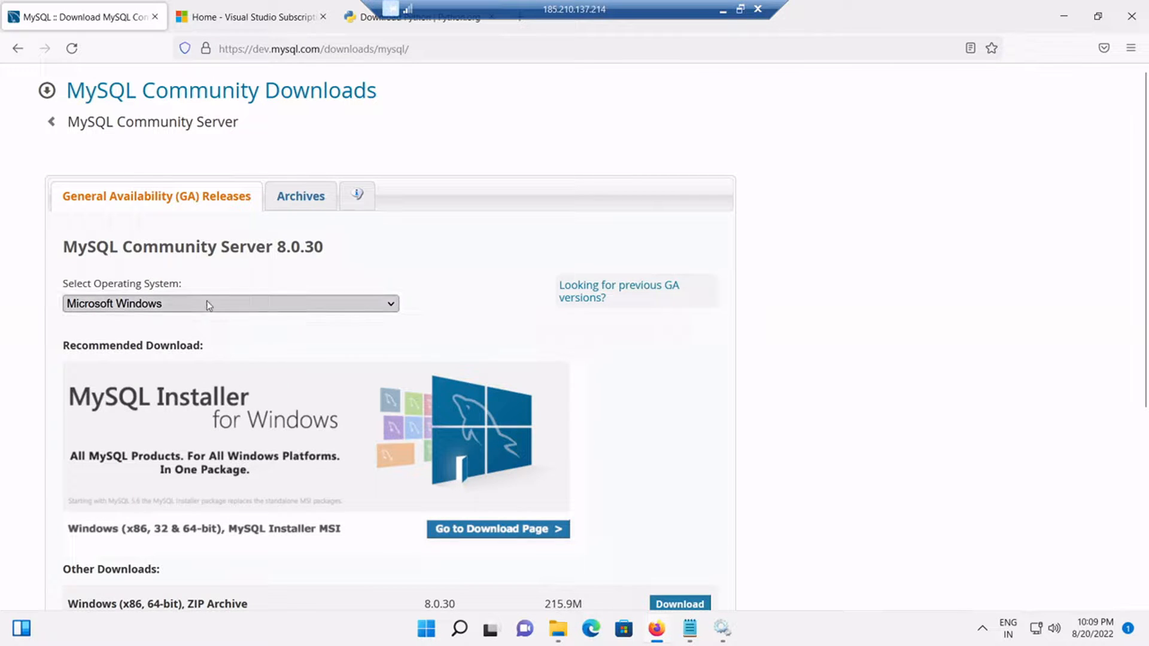
left_click(154, 306)
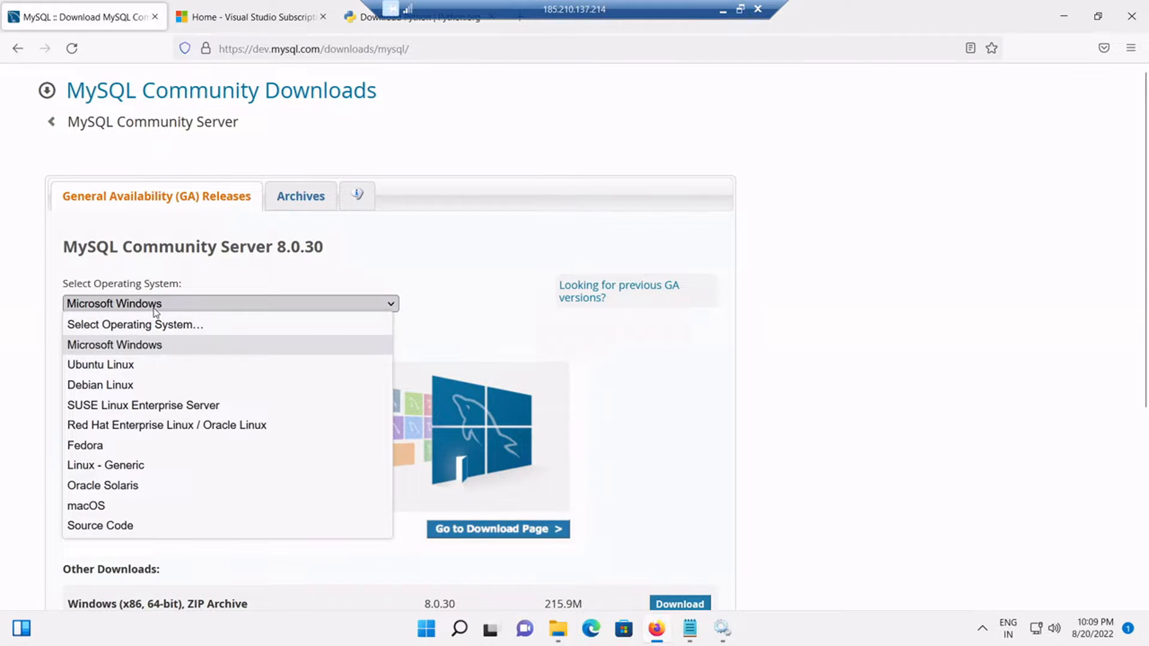
left_click(154, 306)
scroll(314, 444, "down", 3)
scroll(310, 446, "down", 2)
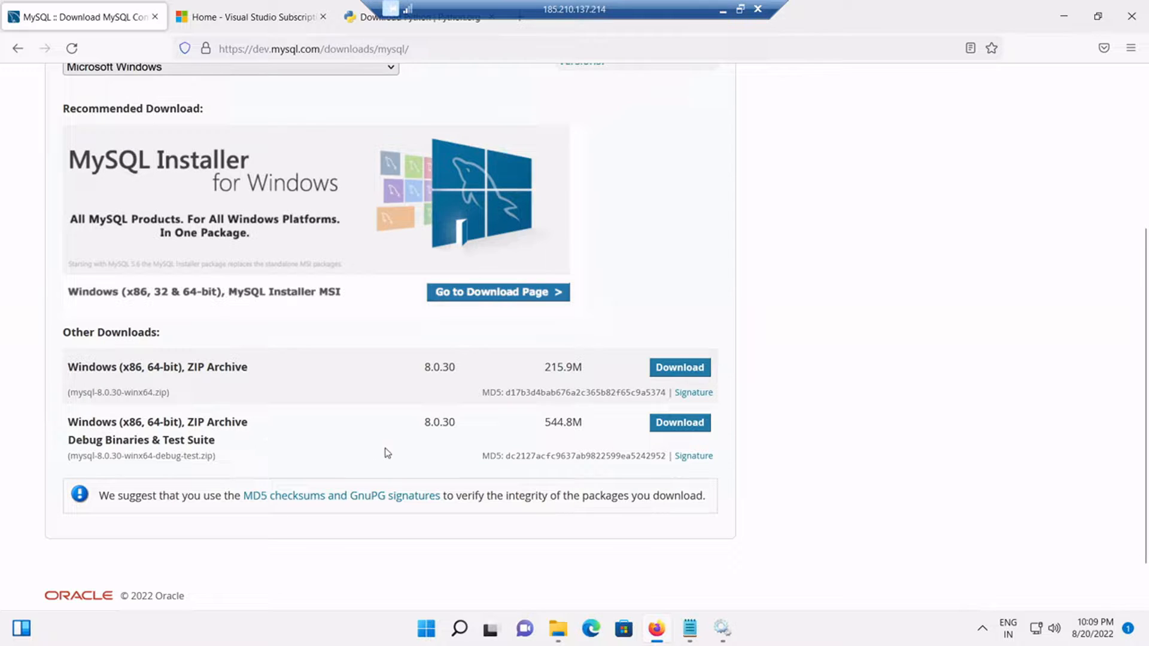
left_click(470, 298)
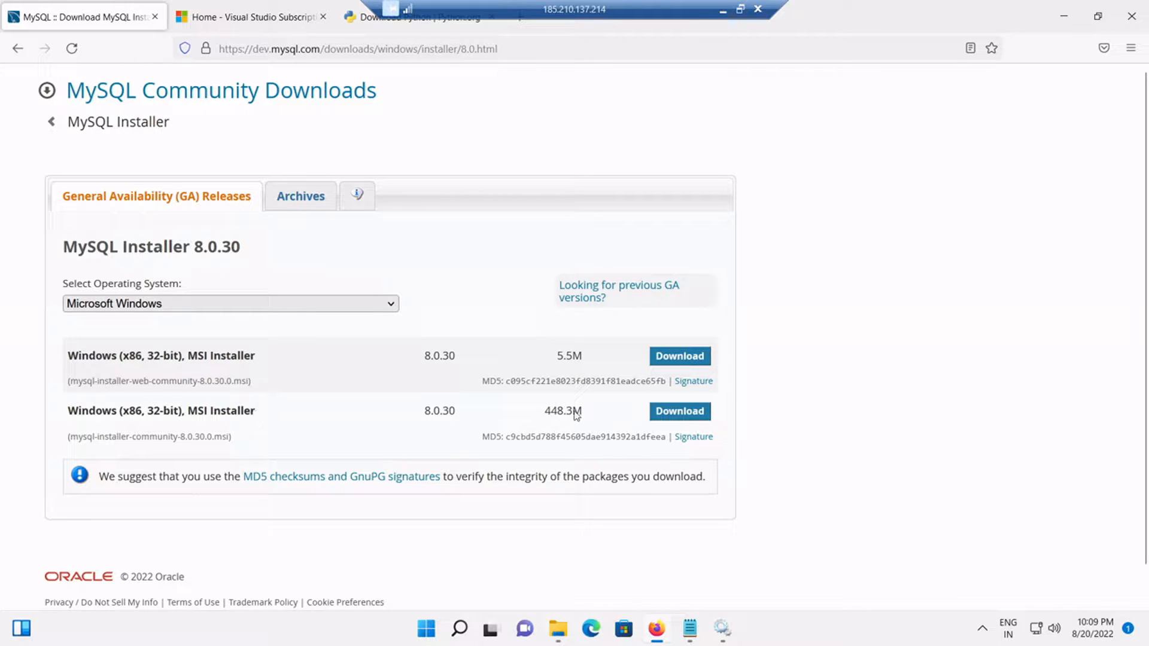
Step: Download the 448.3M MySQL Installer 8.0.30 MSI without signing in to an Oracle account
left_click(666, 413)
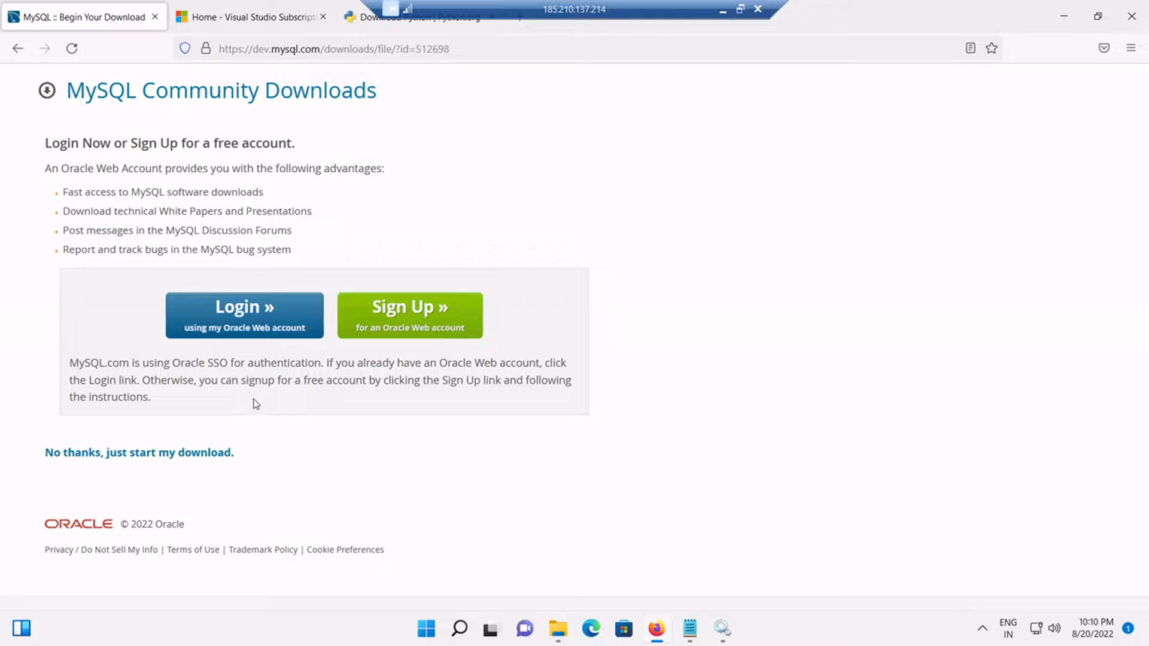
left_click(186, 455)
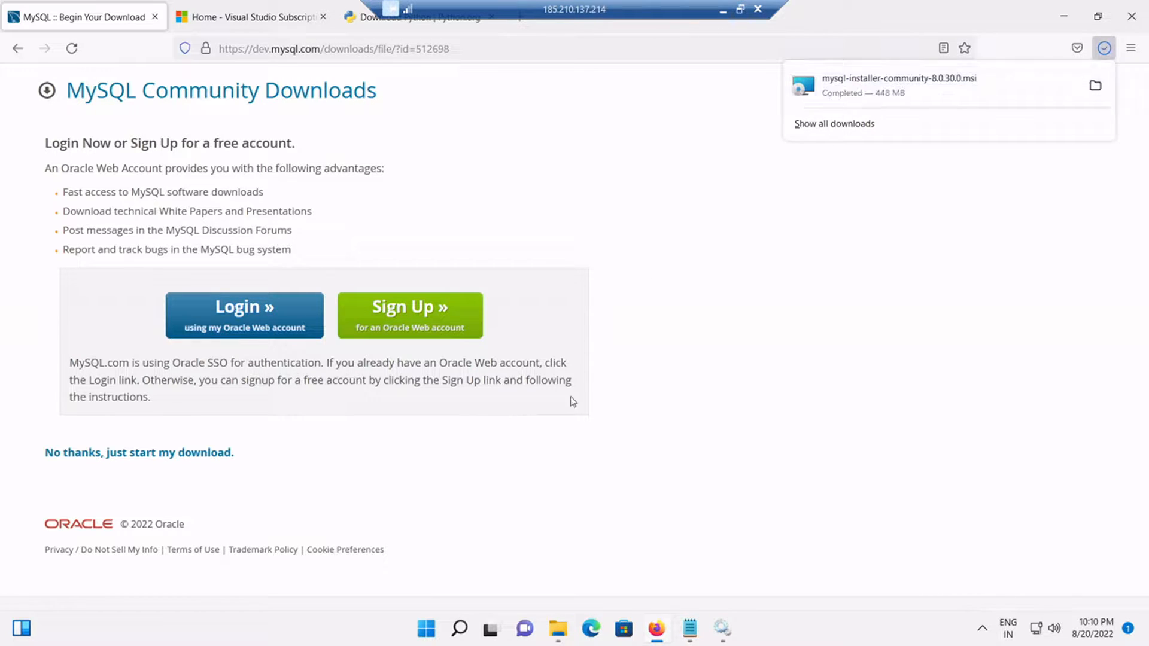
left_click(788, 267)
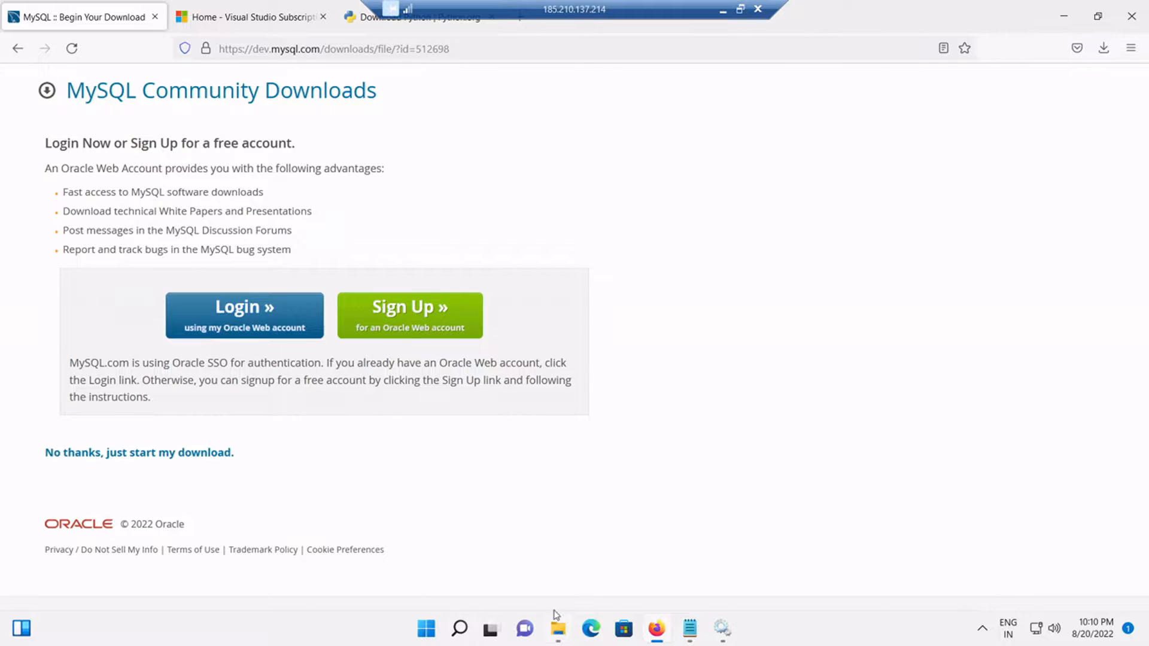
left_click(559, 629)
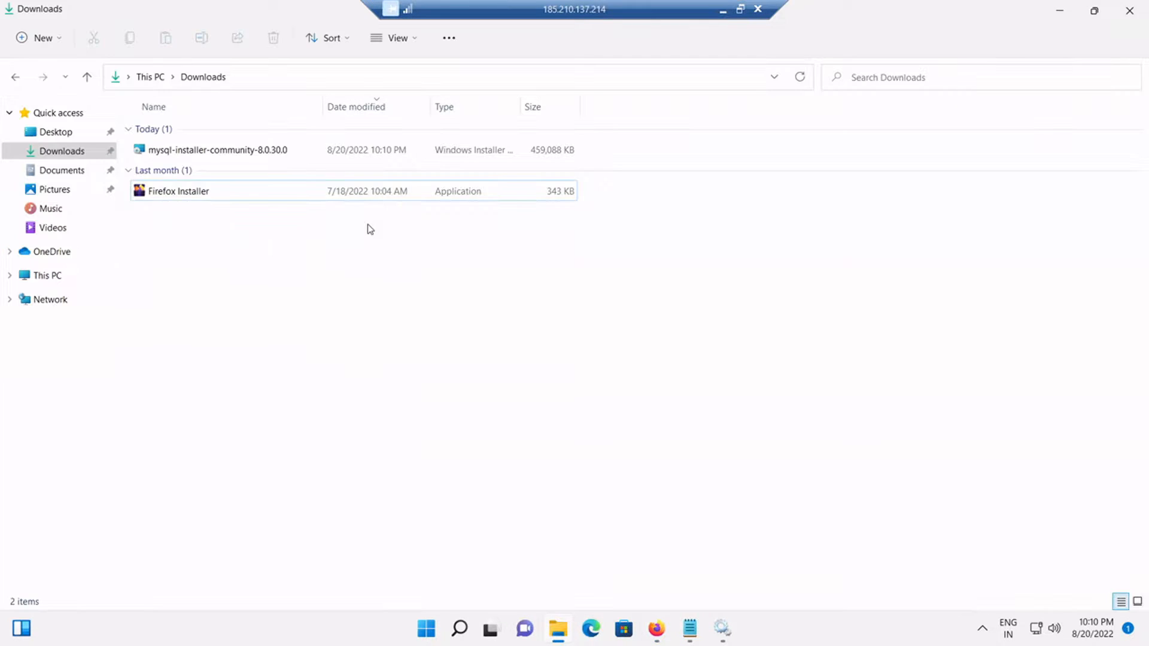
Step: Run mysql-installer-community-8.0.30.0 from the Downloads folder
left_click(232, 154)
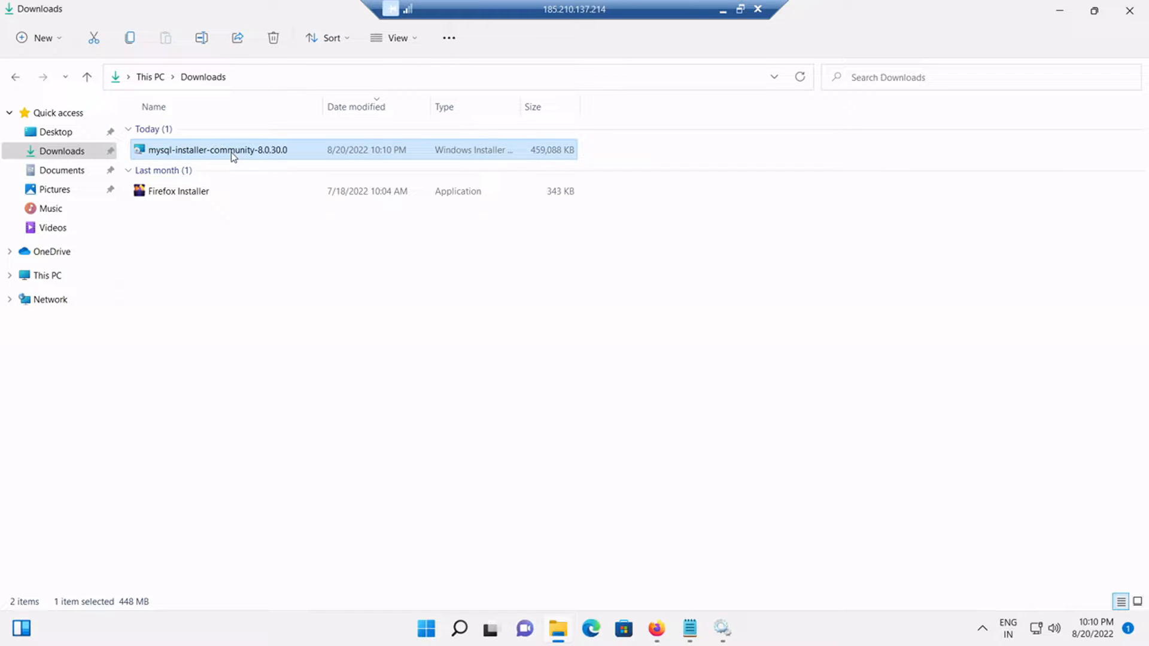
double_click(231, 152)
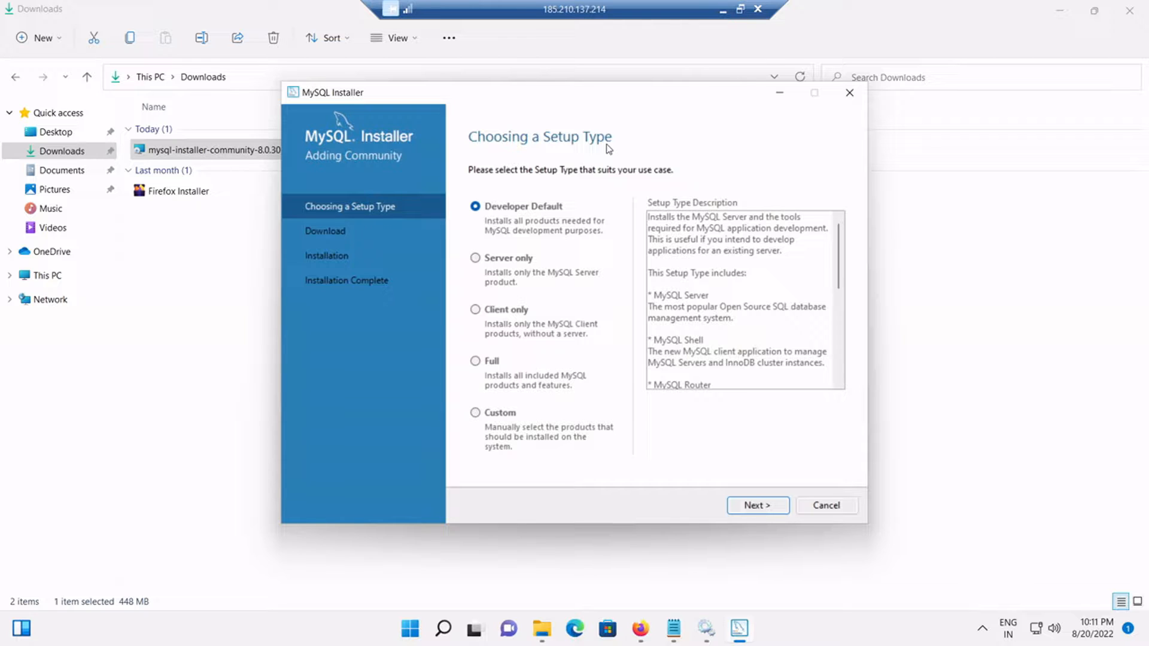
Step: Choose the Full setup type and accept the MySQL Workbench path conflict warning
left_click(476, 362)
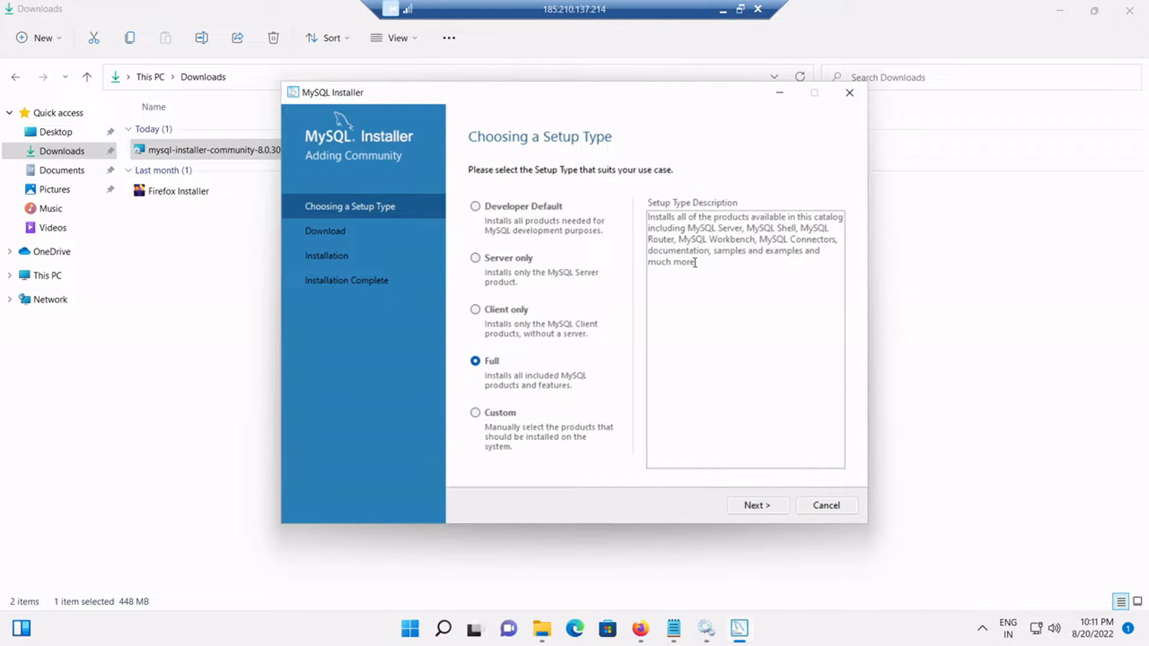
left_click(752, 506)
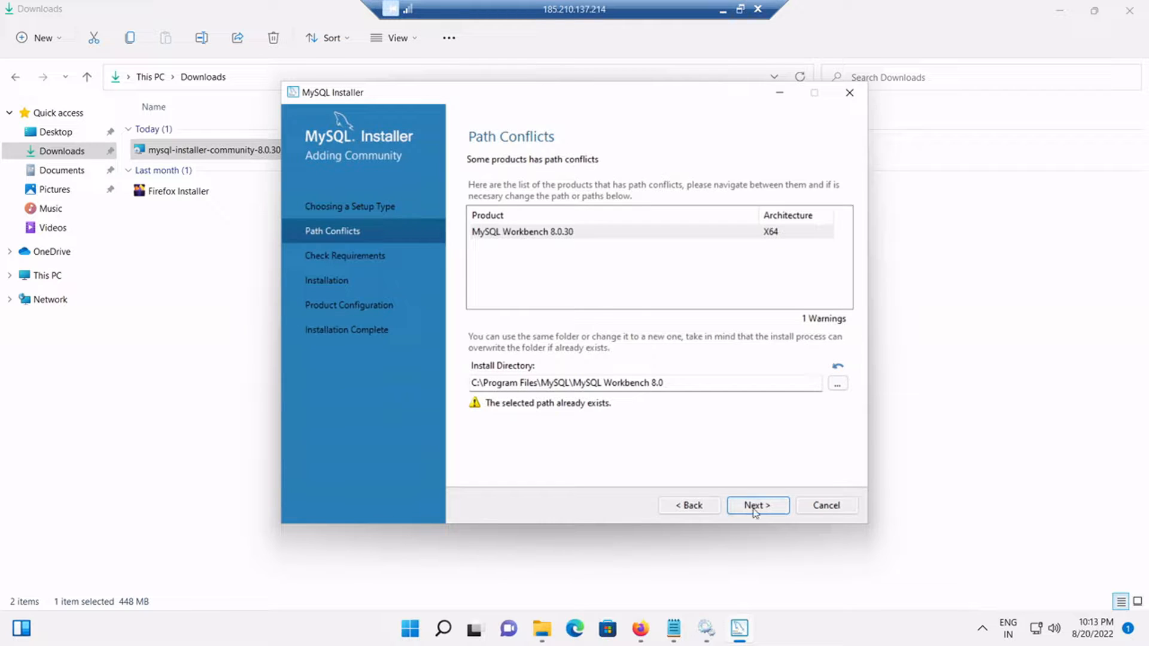
left_click(752, 505)
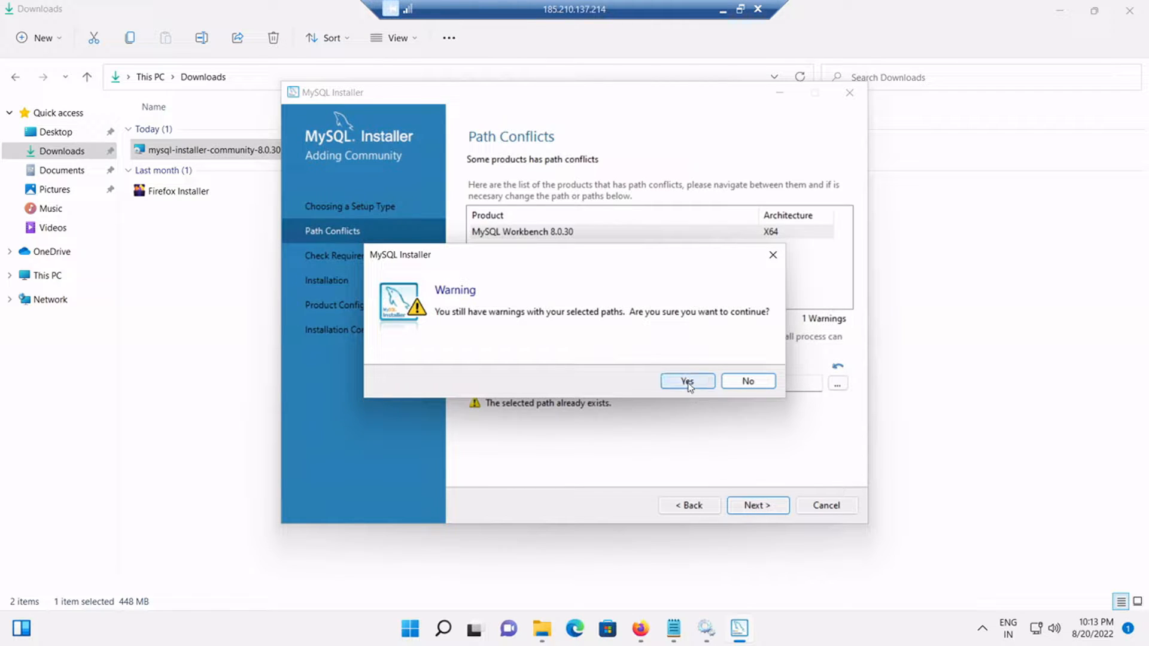
left_click(683, 383)
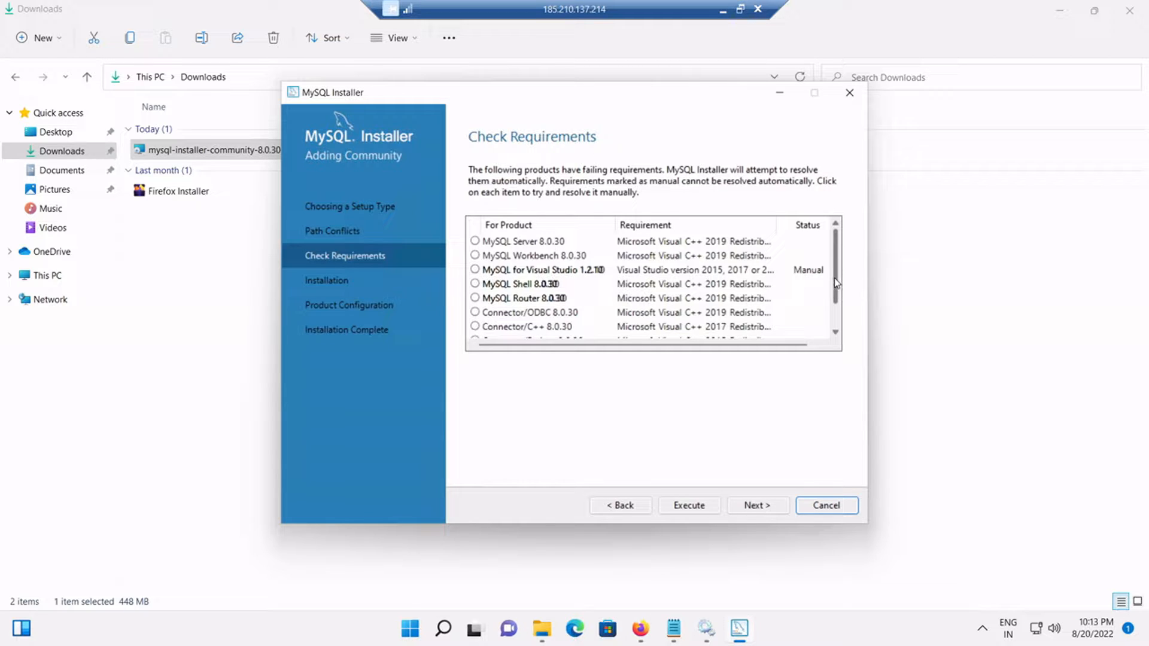
Step: Review the MySQL for Visual Studio and Connector/Python 8.0.30 requirements, then show Visual Studio Subscriptions in Firefox
scroll(835, 283, "down", 1)
scroll(831, 262, "up", 1)
left_click(819, 273)
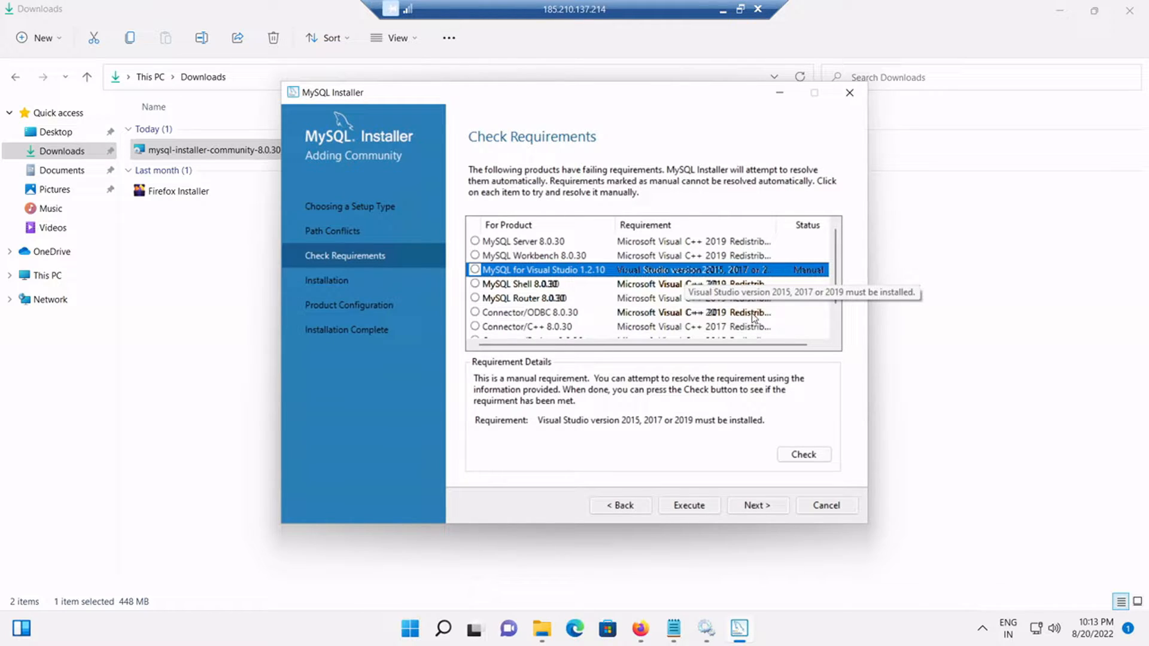
scroll(774, 276, "down", 1)
left_click(741, 328)
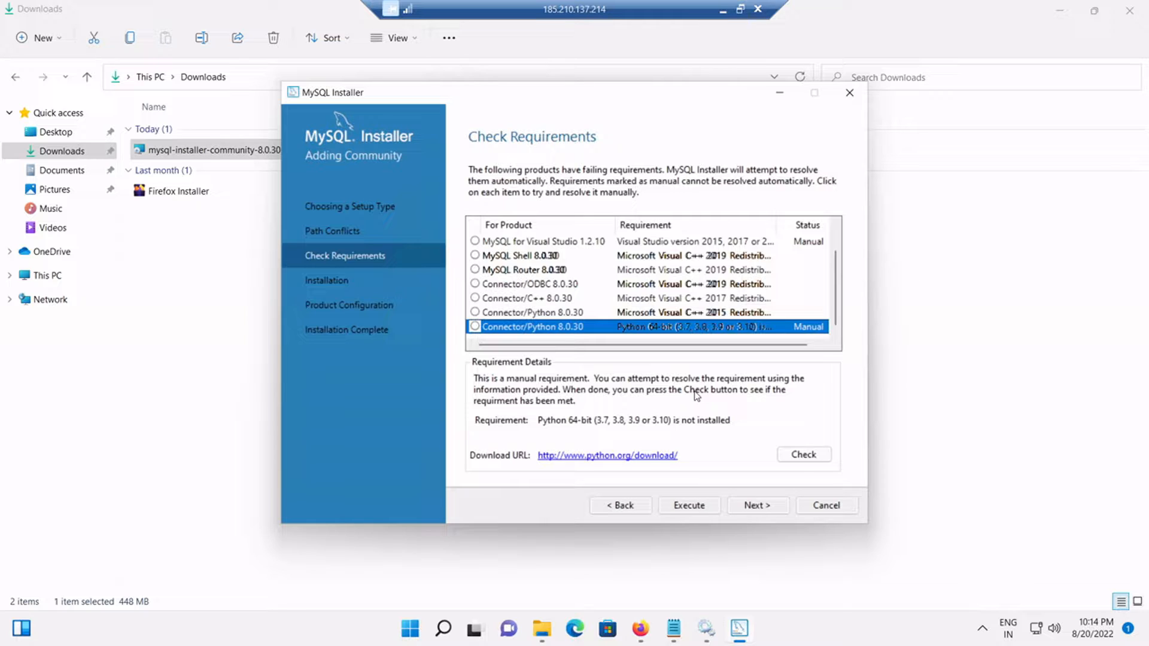
left_click(589, 241)
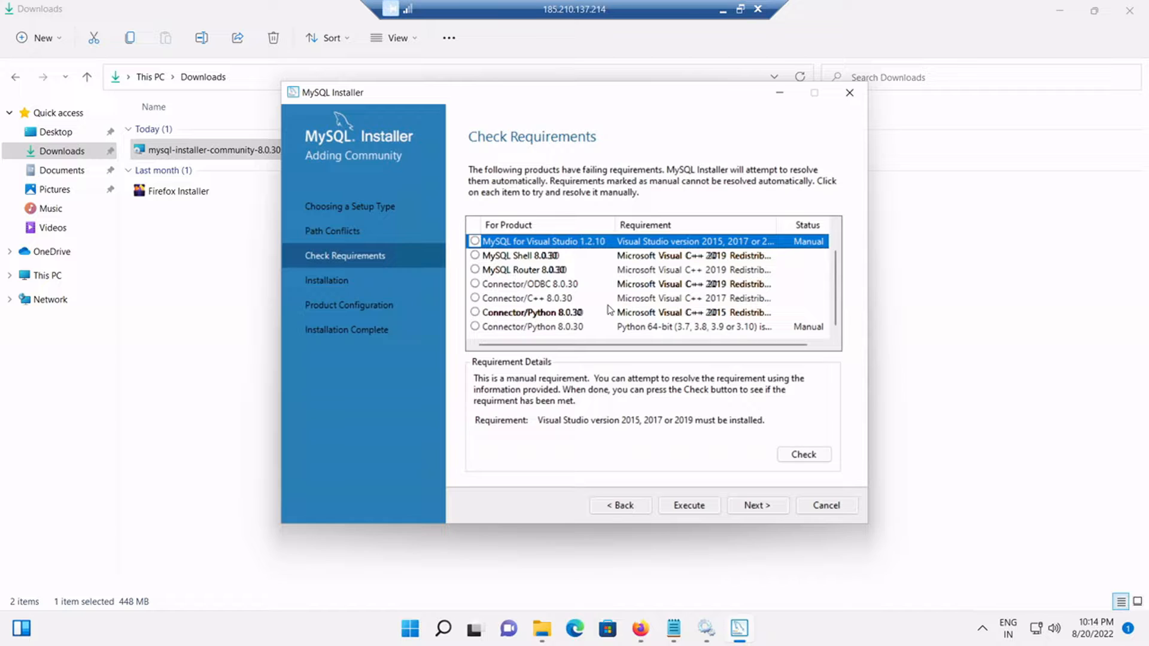
left_click(642, 631)
left_click(269, 17)
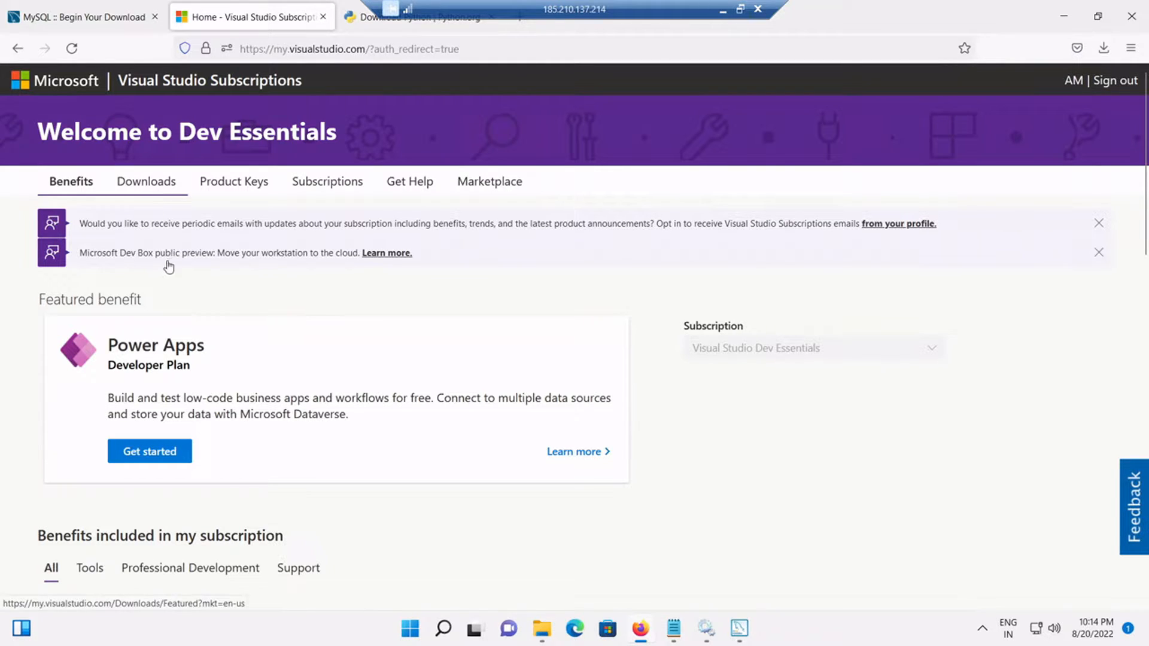
Step: Search subscription downloads for 'Visual Studio 2019 community' and download Community 2019 (16.11)
left_click(153, 190)
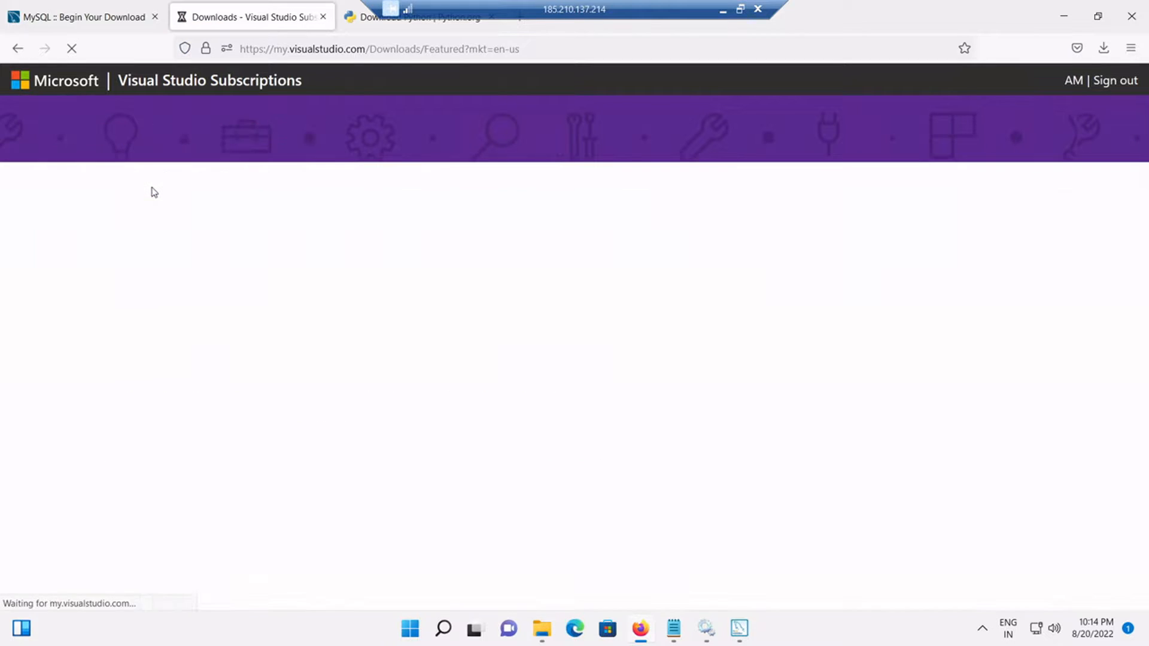
left_click(674, 628)
left_click_drag(280, 168, 107, 169)
key("ctrl+c")
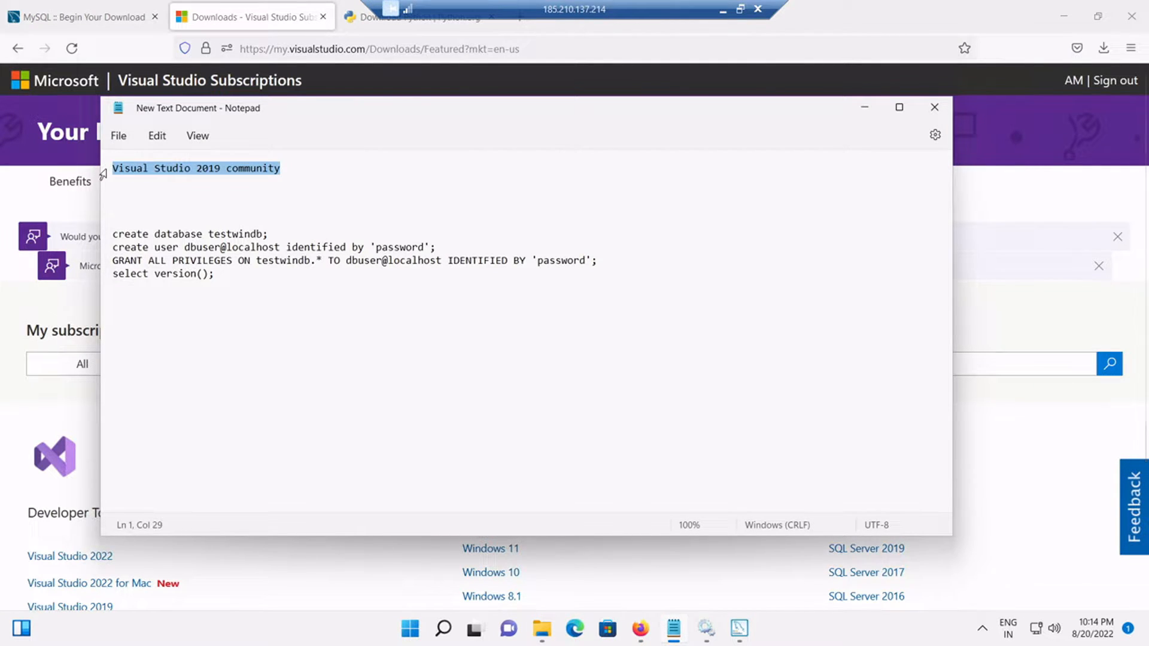
left_click(863, 110)
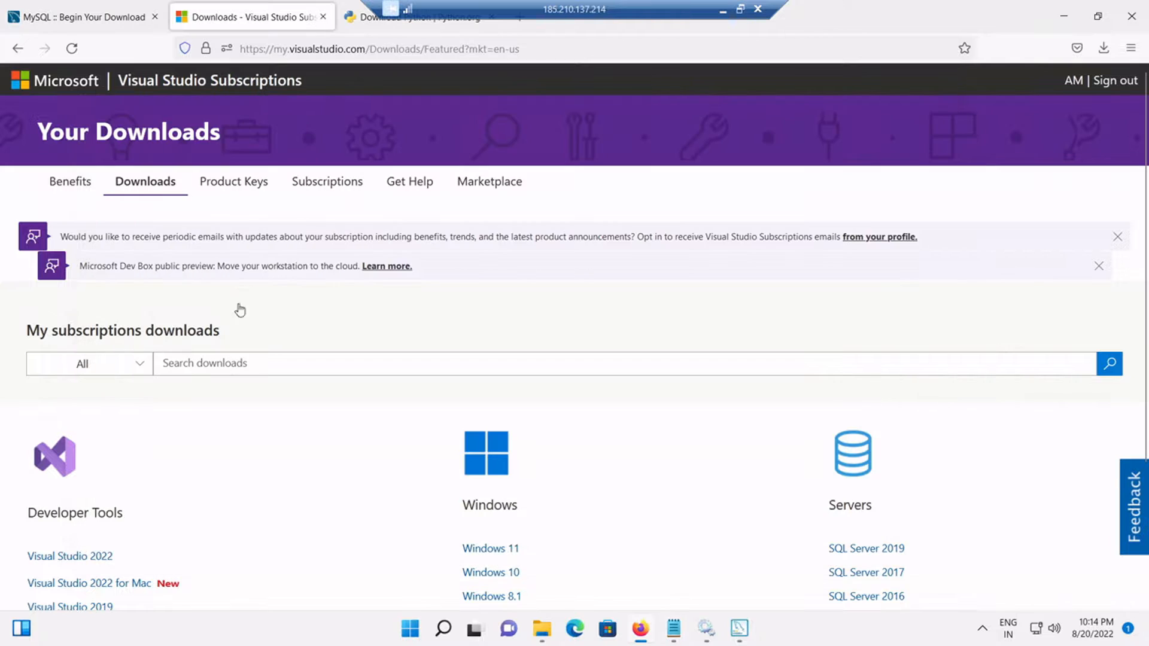
left_click(231, 361)
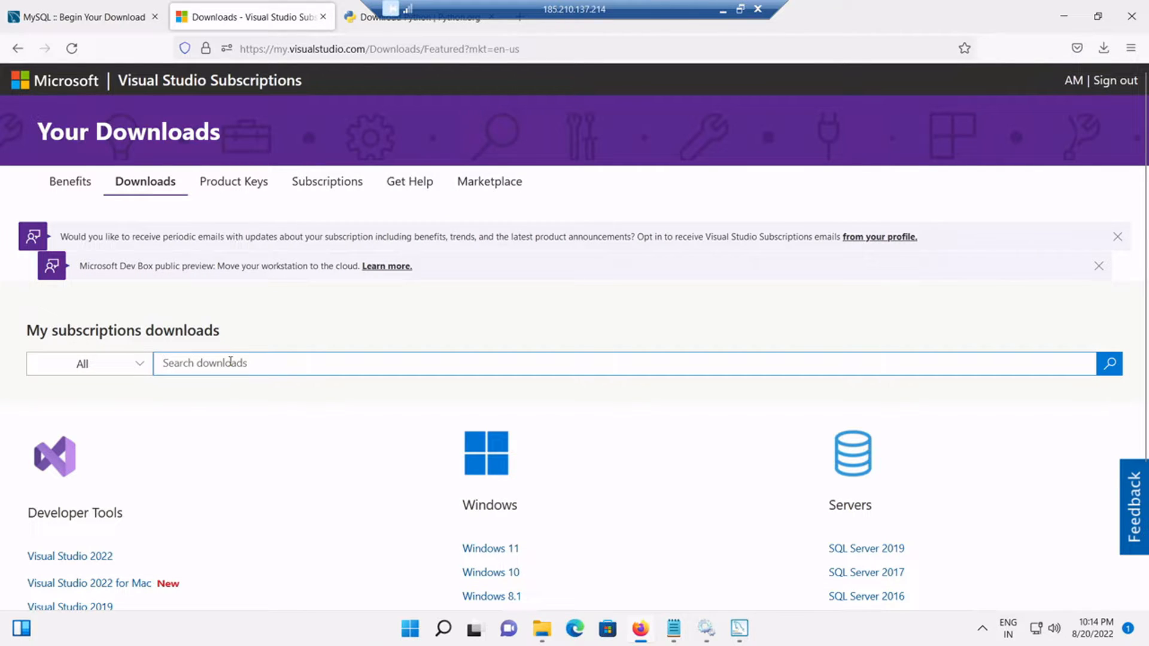
key("ctrl+v")
key("Return")
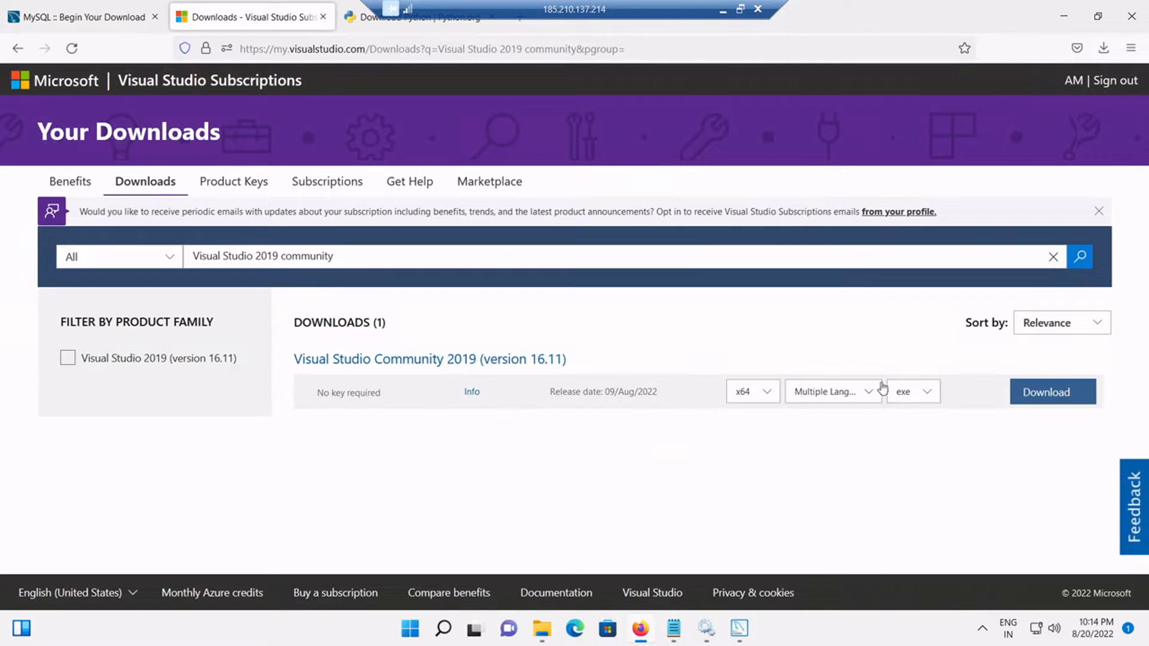
left_click(1039, 397)
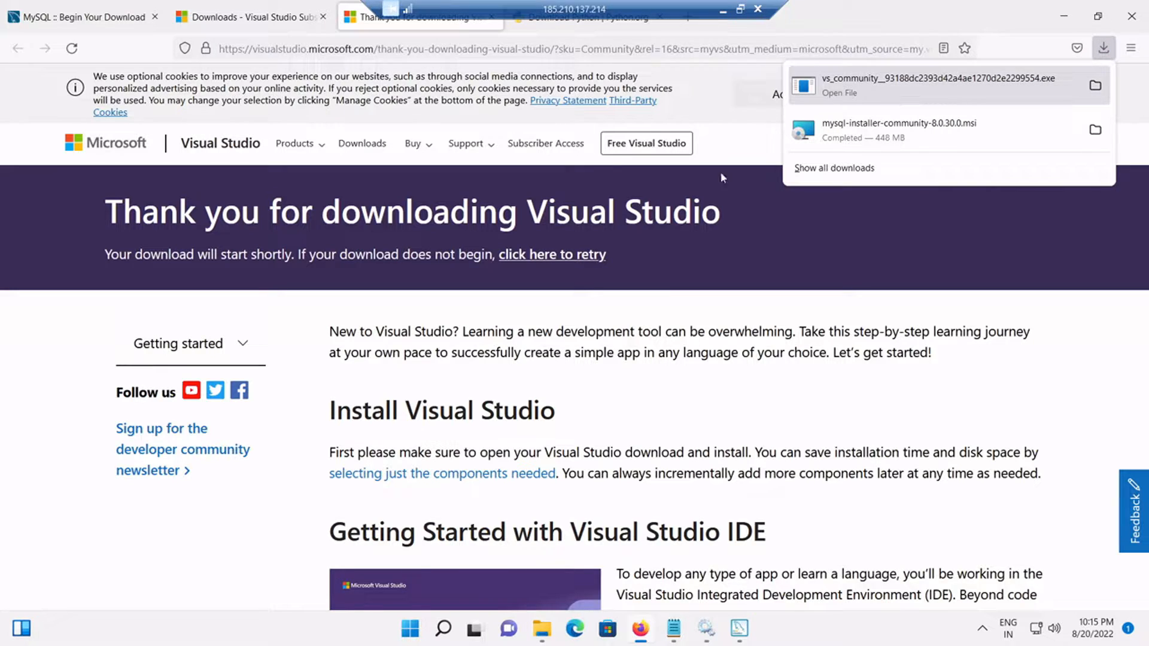
Step: Run the downloaded vs_community installer, approve the UAC prompt, and let it fetch setup files
left_click(540, 636)
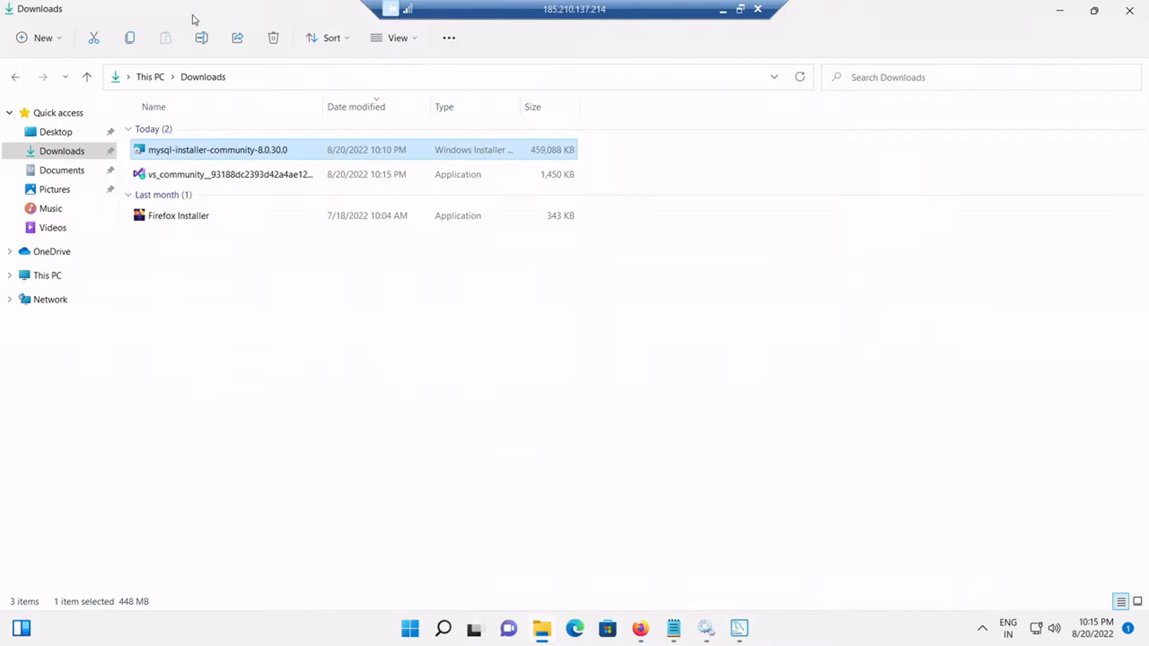
left_click(209, 176)
double_click(209, 177)
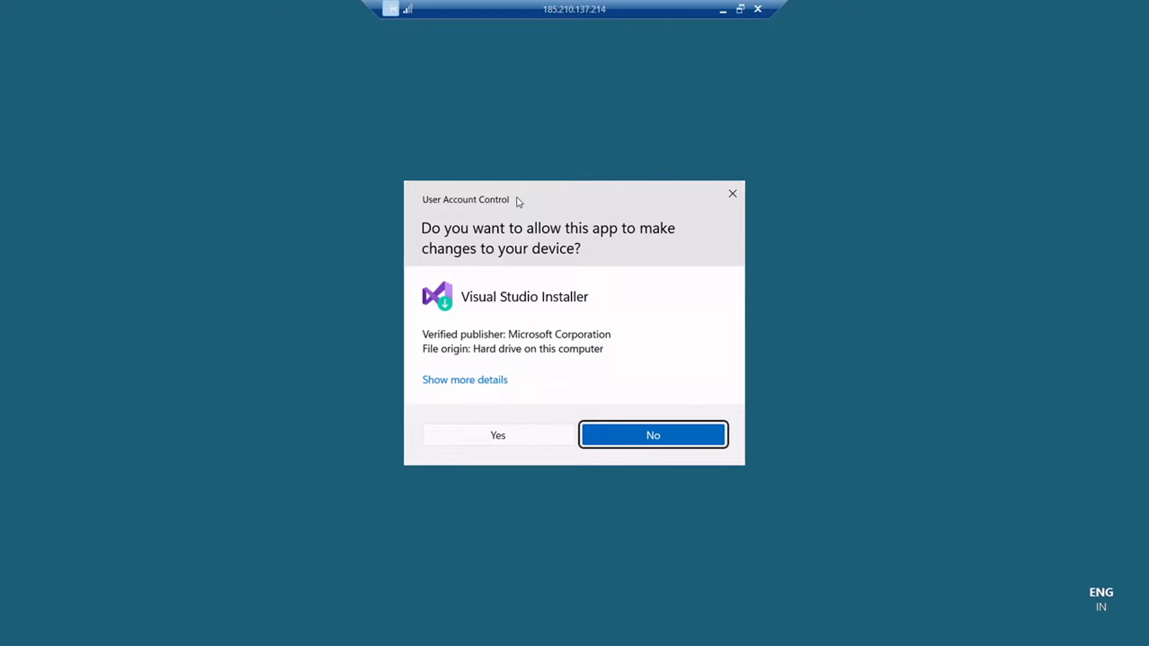
left_click(523, 428)
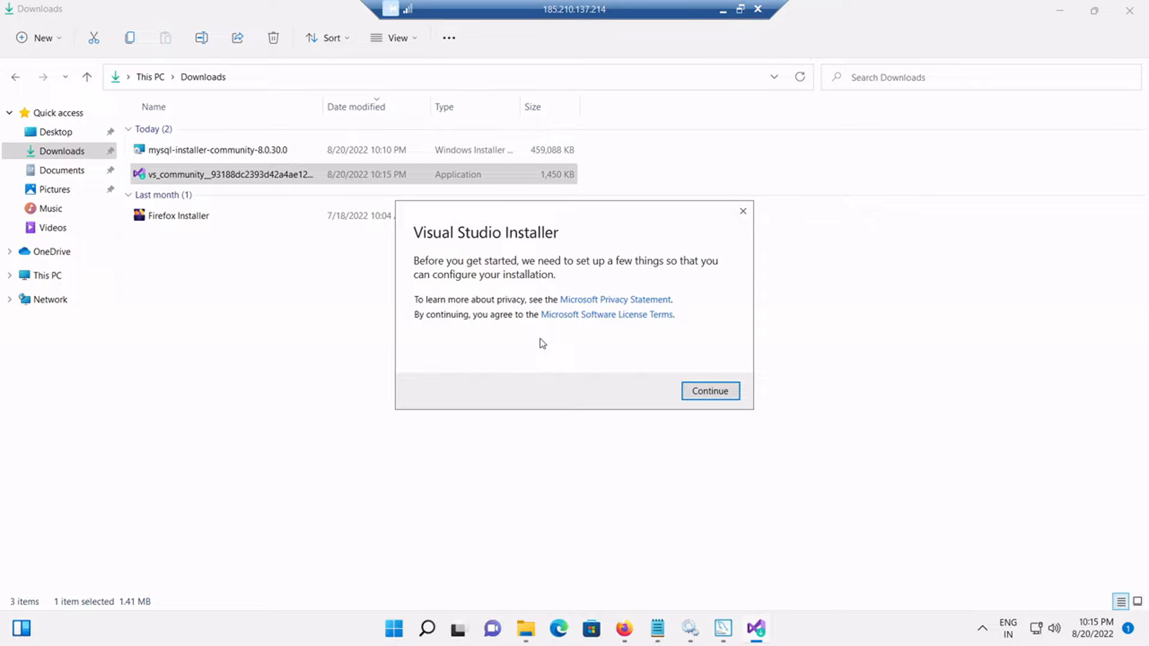
left_click(696, 398)
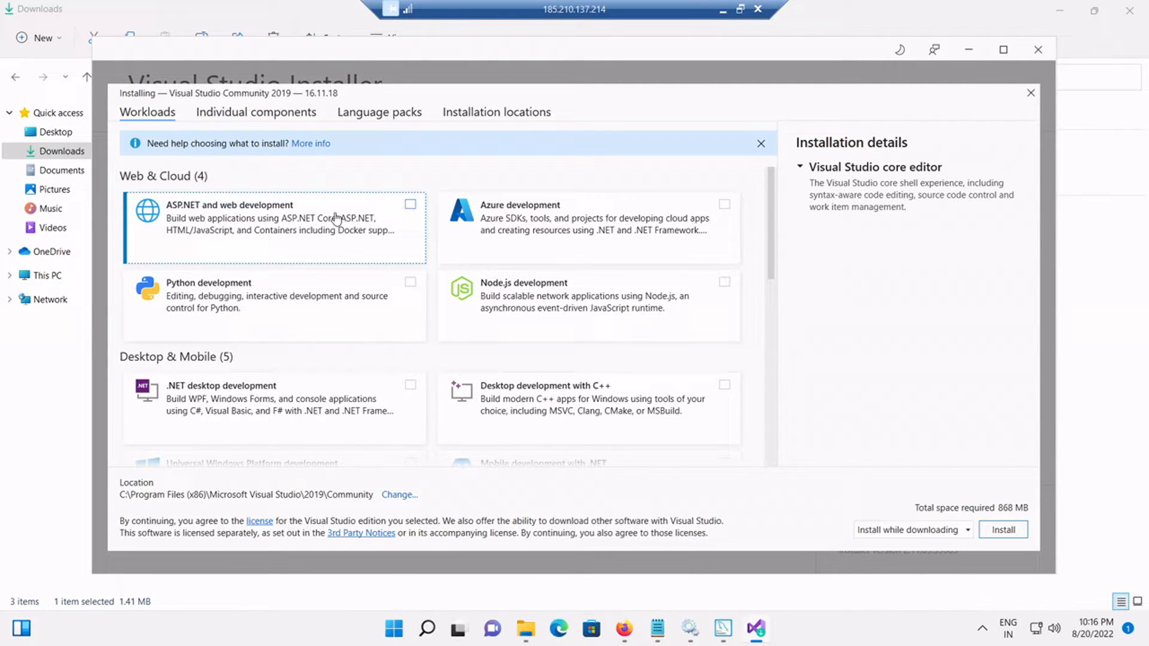
Step: Add the ASP.NET and web development workload and install Visual Studio Community 2019
left_click(410, 207)
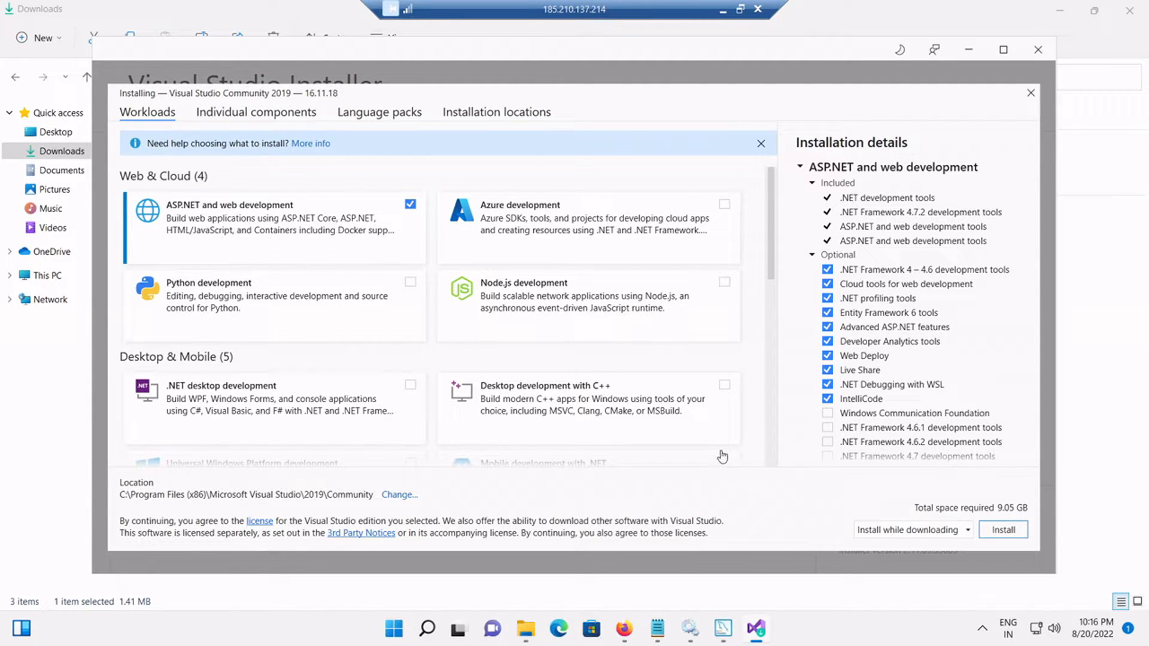
left_click(266, 118)
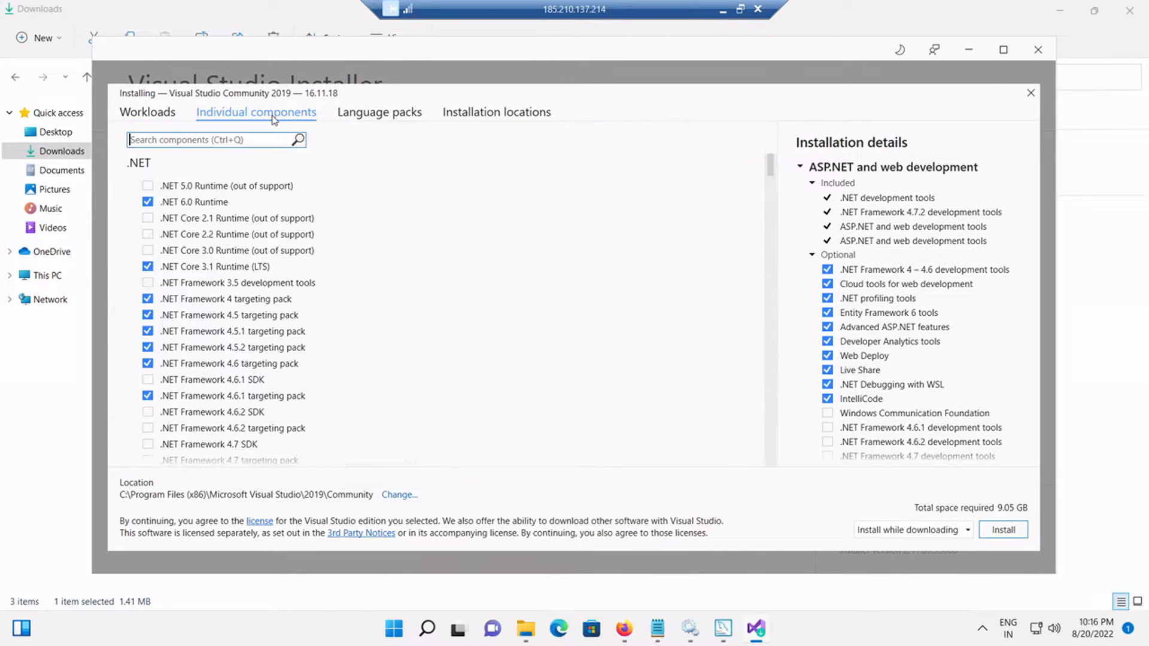
left_click(365, 118)
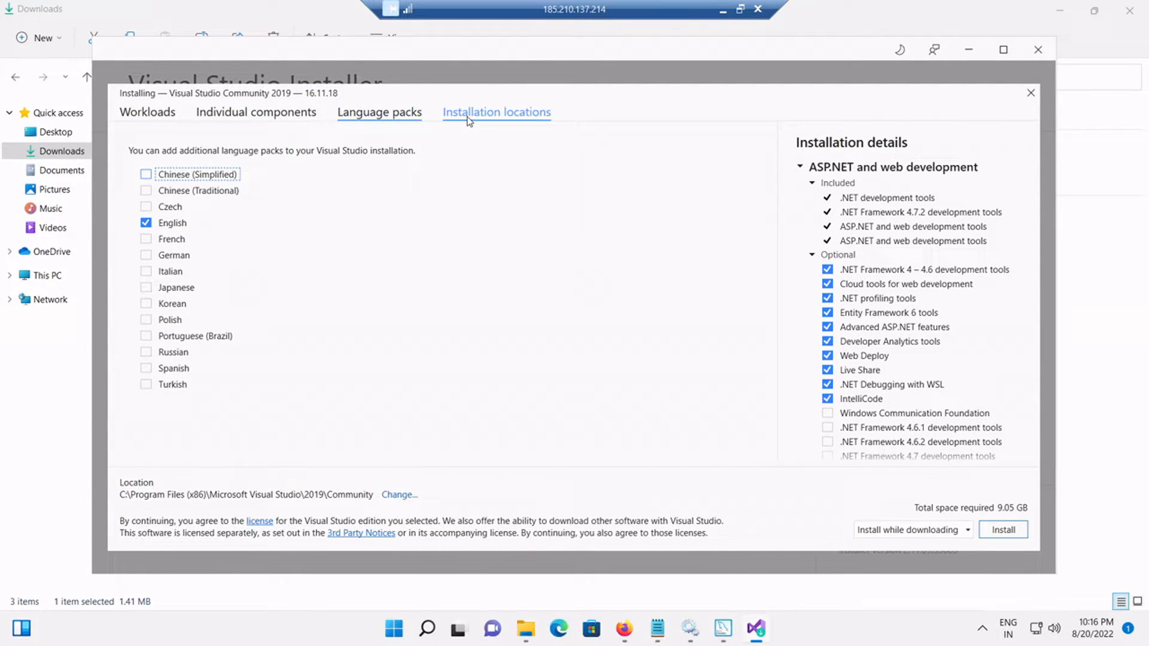
left_click(470, 120)
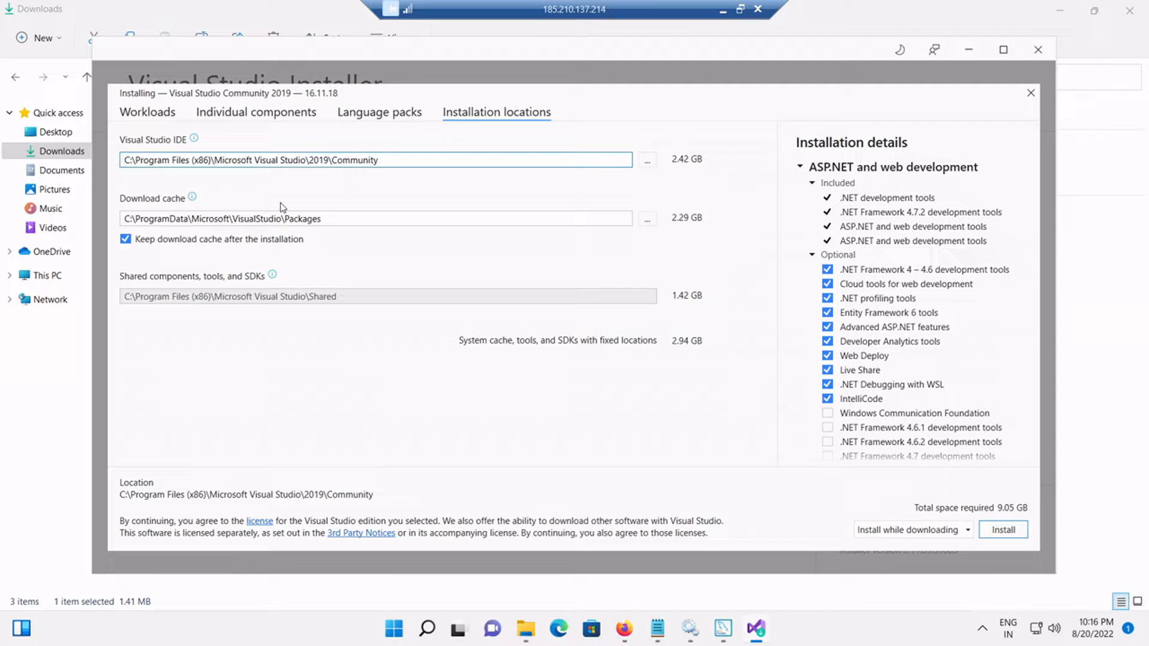
left_click(170, 120)
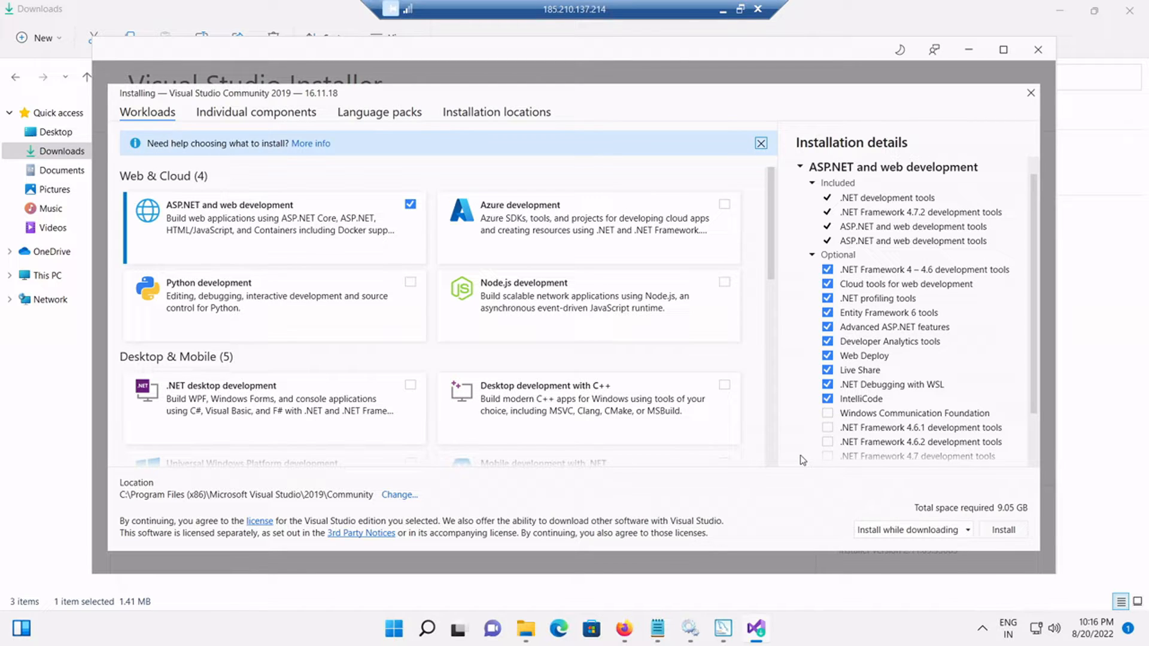
left_click(1003, 530)
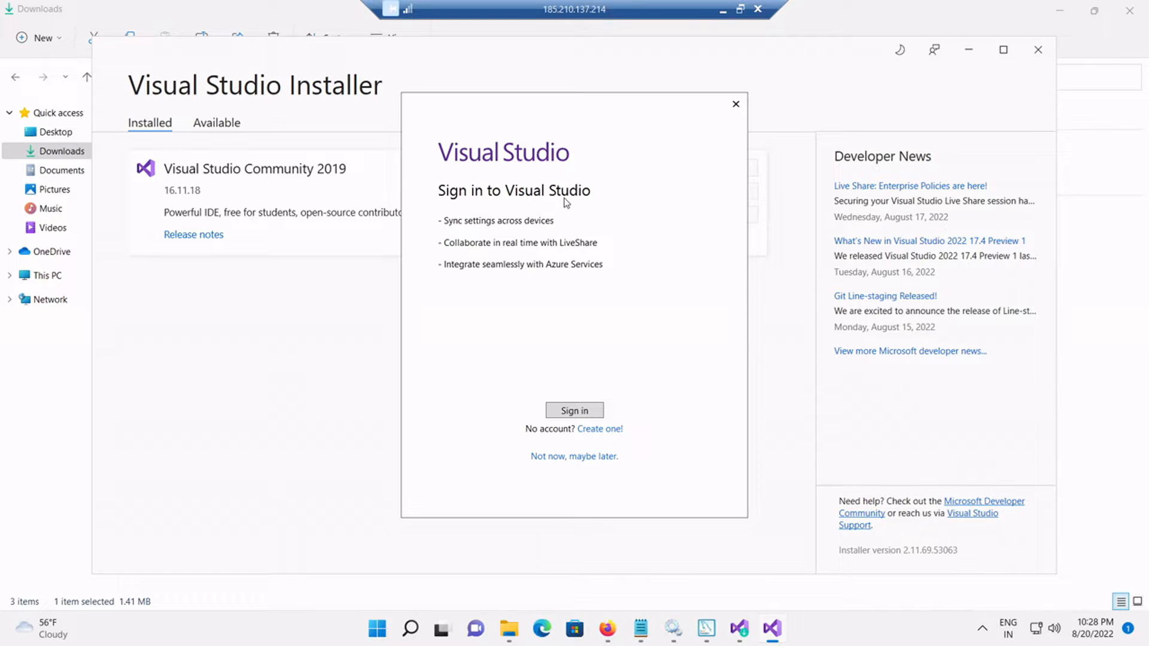
Step: Decline the Visual Studio sign-in with 'Not now, maybe later.'
left_click(560, 457)
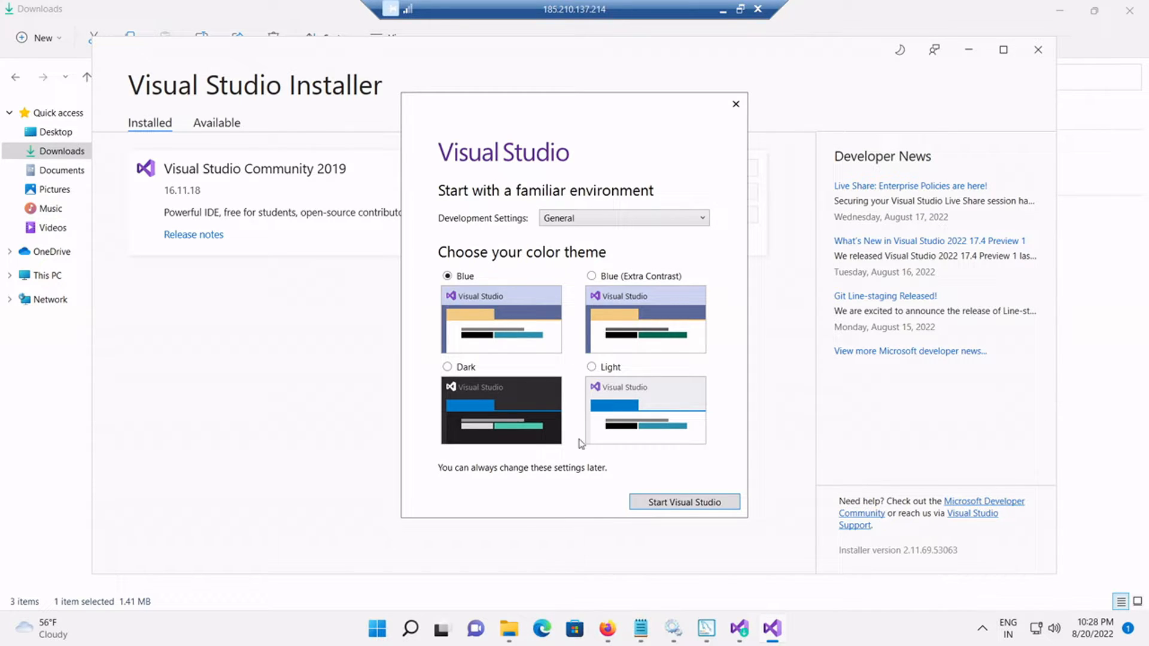
Step: Start Visual Studio with General settings and Blue theme, close its start window, and return to MySQL Installer
left_click(660, 507)
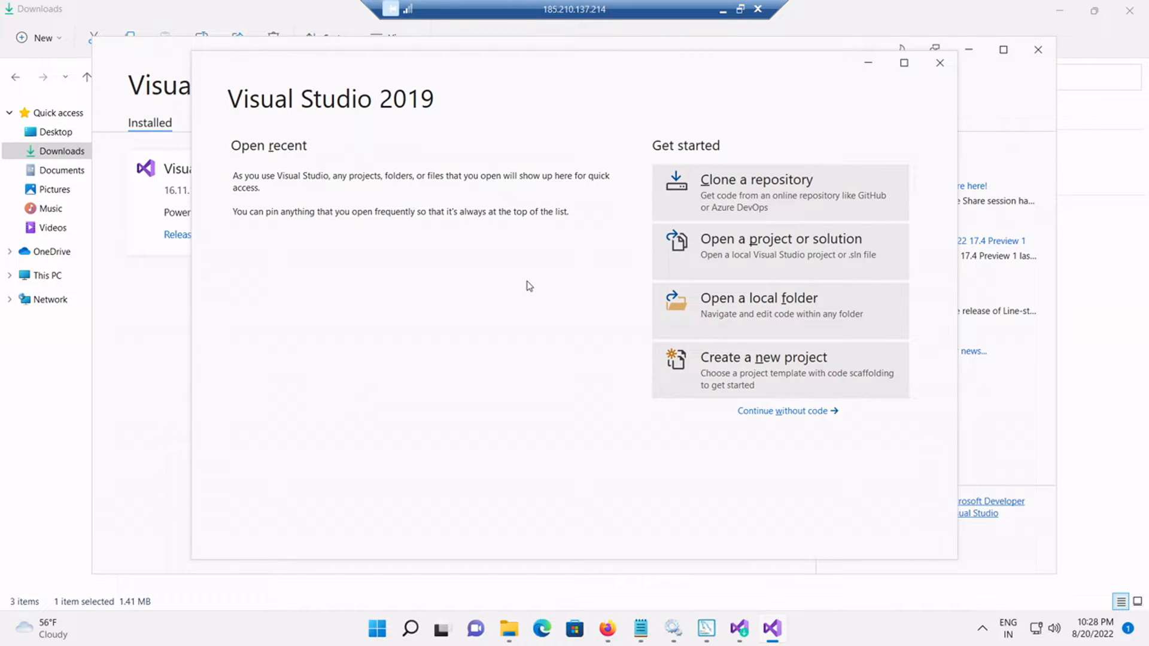
left_click(939, 62)
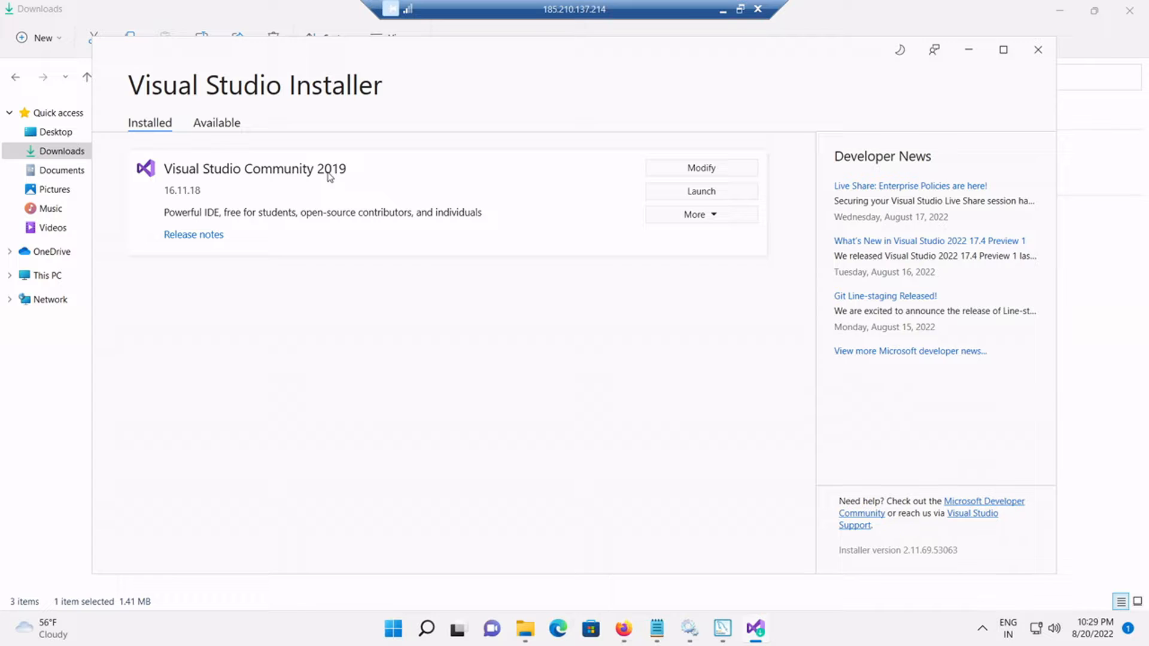
left_click(723, 628)
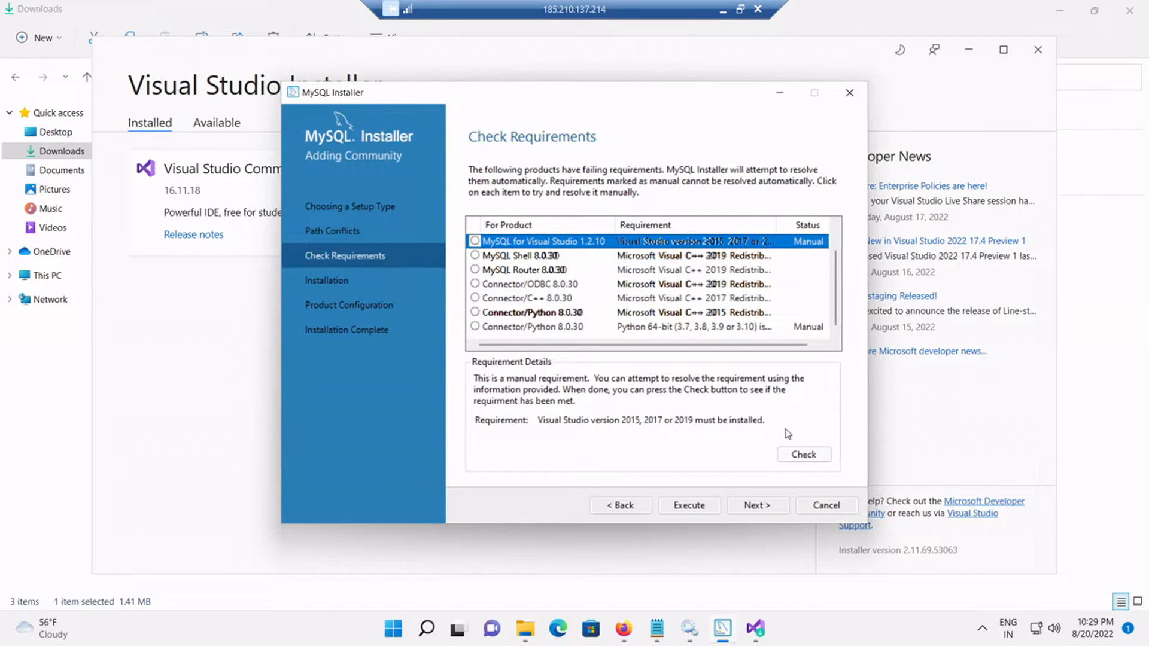
Step: Recheck requirements so MySQL for Visual Studio shows Complete, and note Connector/Python's 64-bit Python requirement
left_click(795, 457)
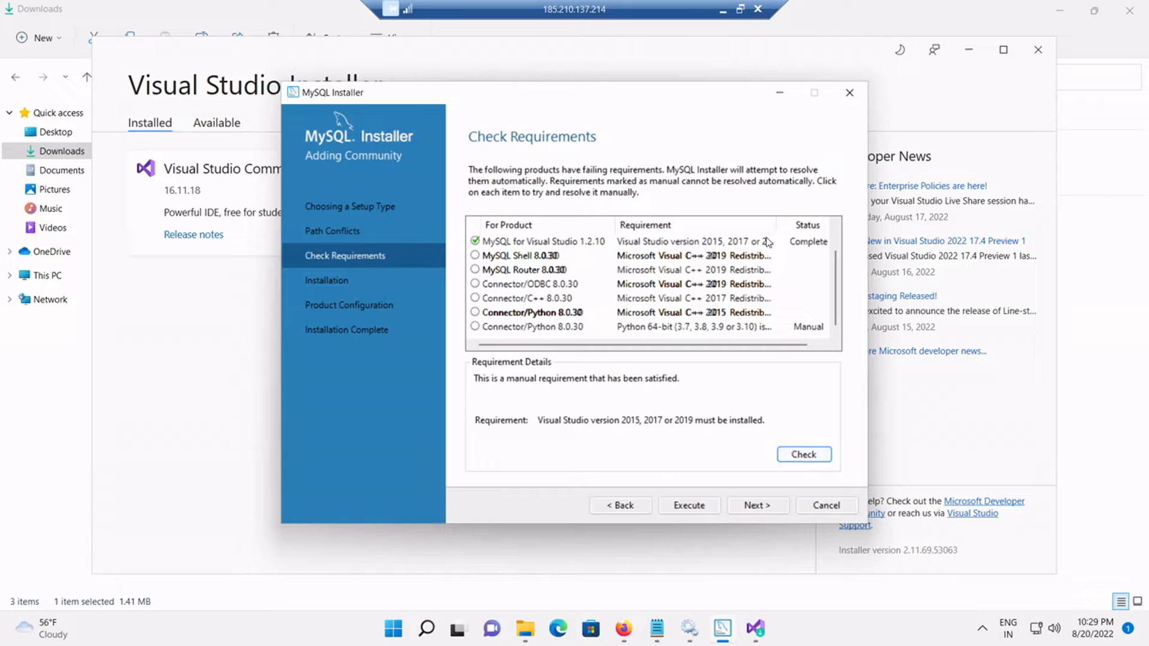
left_click(808, 244)
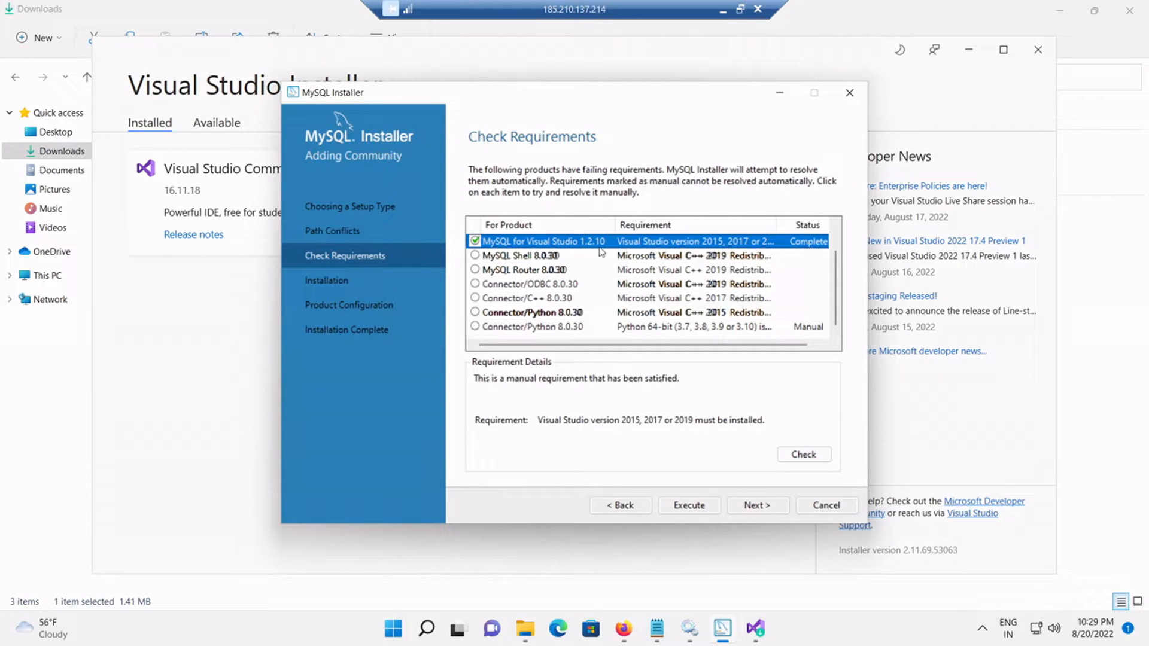
left_click(575, 329)
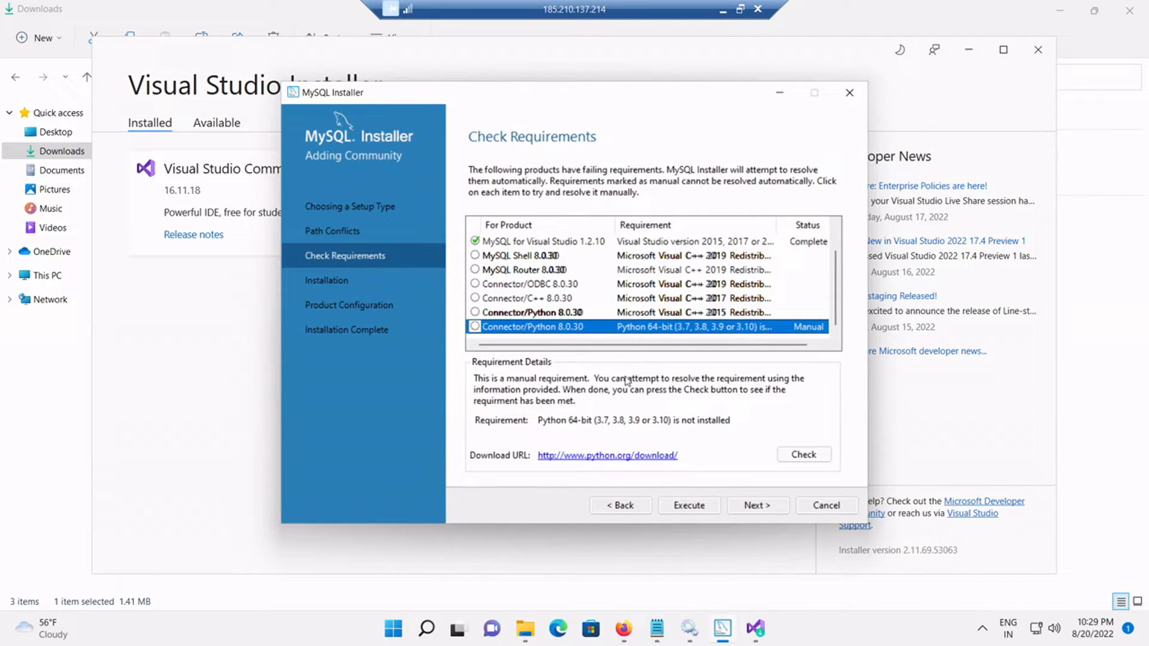
left_click(626, 639)
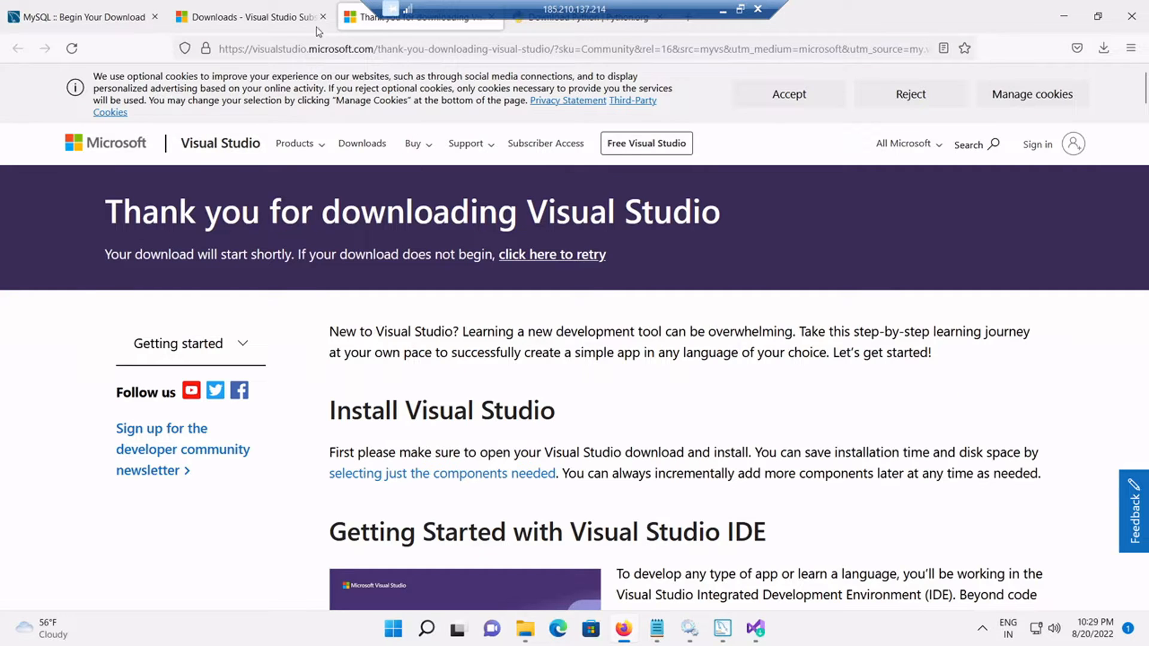
Step: Download the 27.6 MB python-3.10.6-amd64.exe installer from python.org/downloads into the Downloads folder
left_click(534, 26)
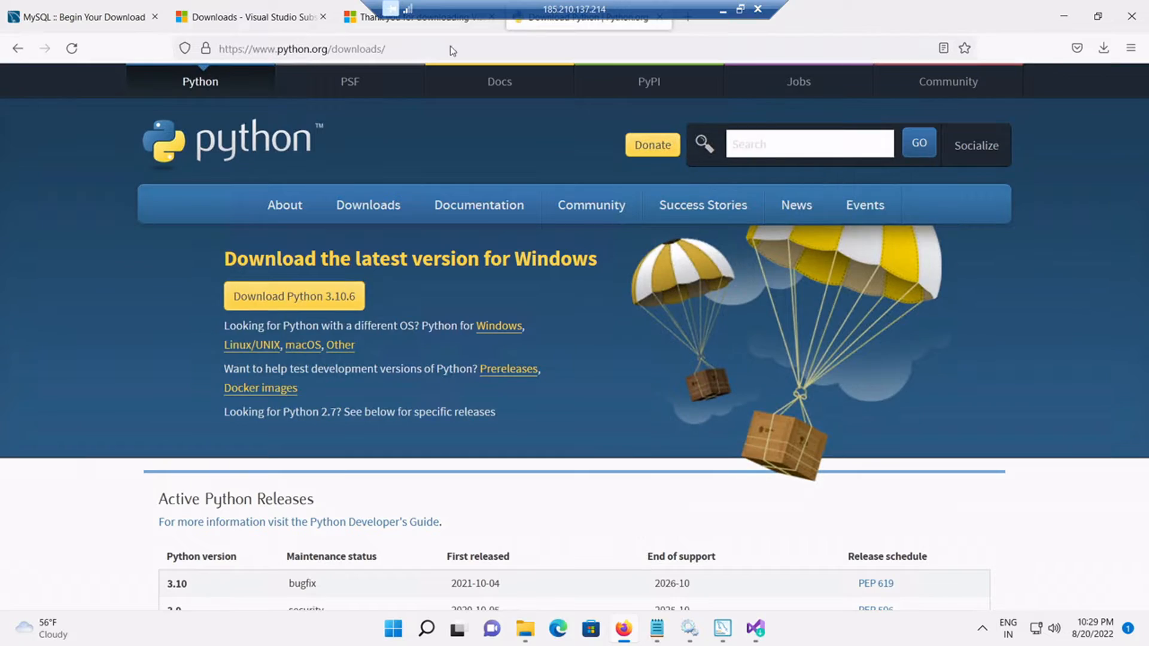
left_click(283, 51)
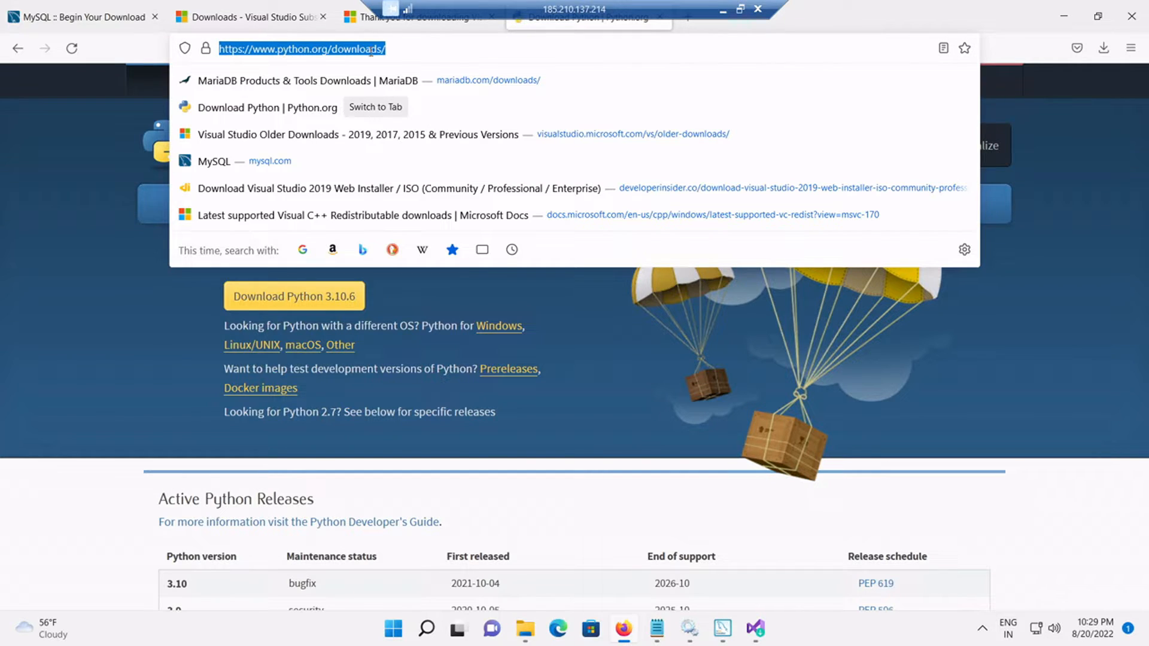
left_click(398, 49)
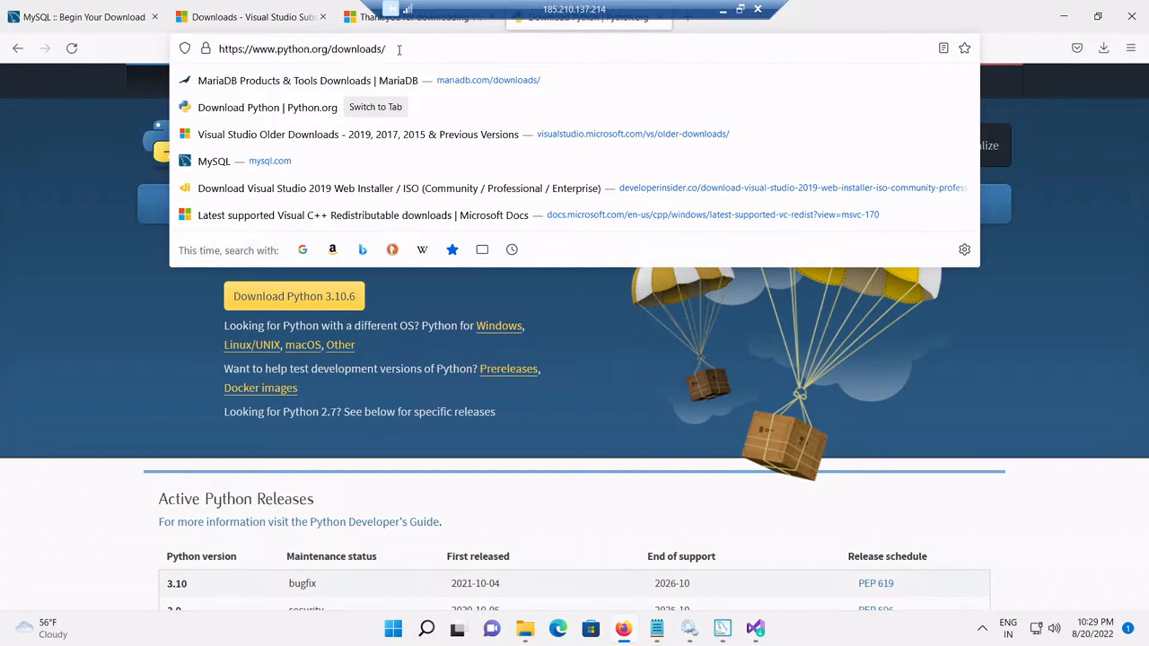
left_click(411, 467)
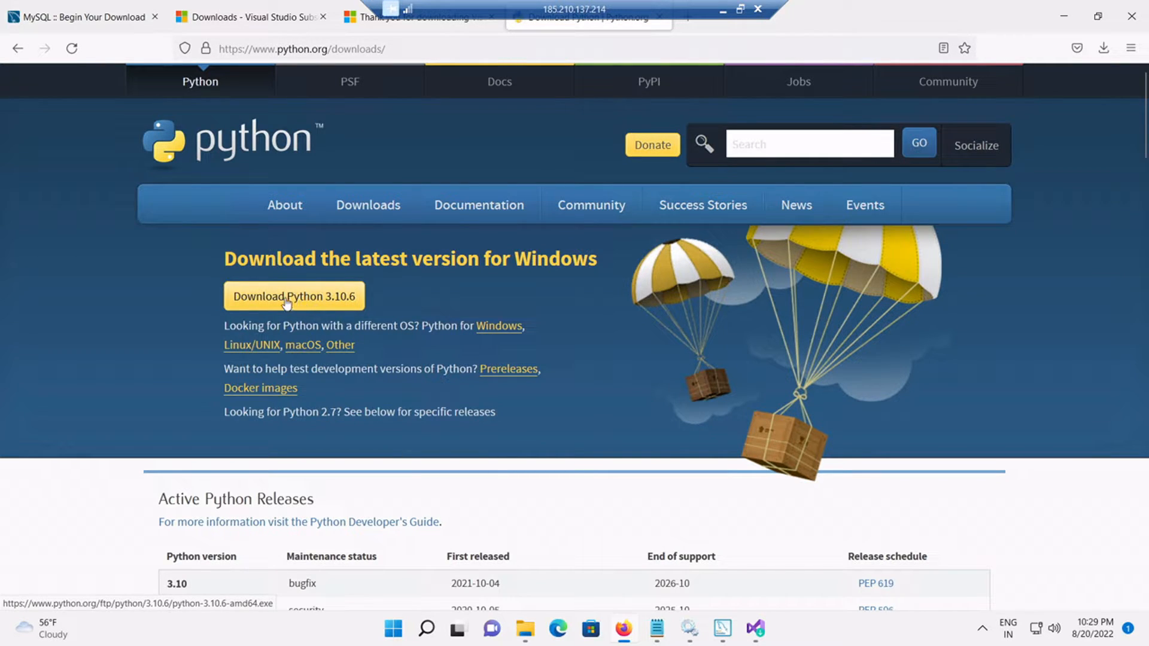
left_click(339, 303)
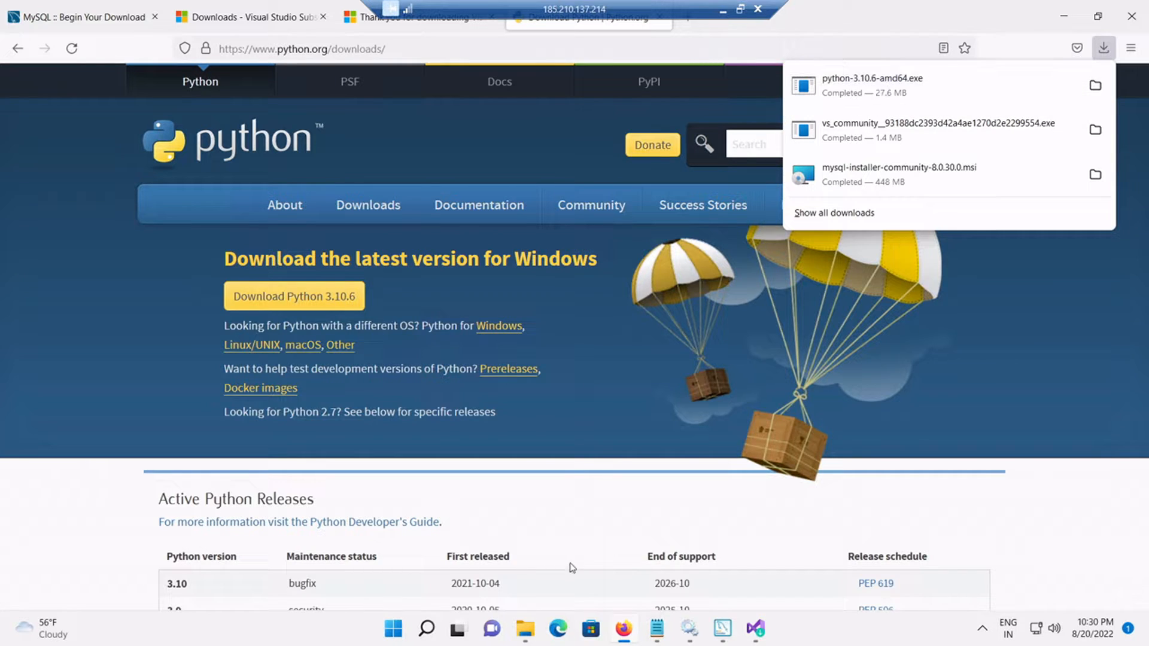
left_click(524, 629)
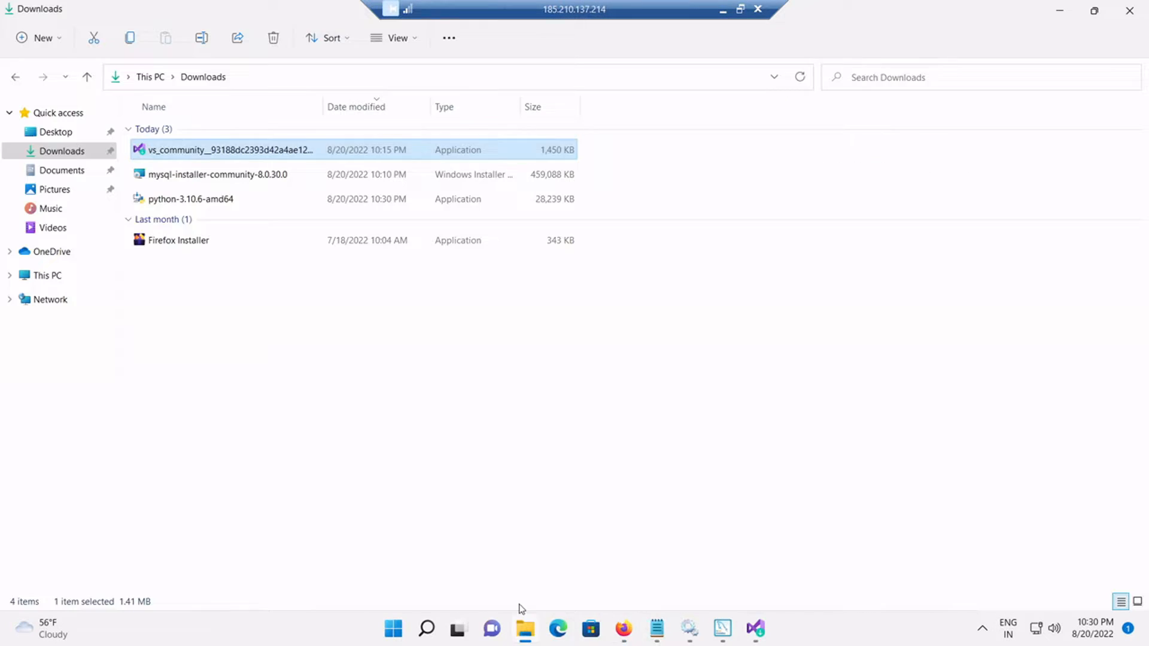
Step: Install Python 3.10.6 from python-3.10.6-amd64.exe with default settings and Python added to PATH
left_click(201, 202)
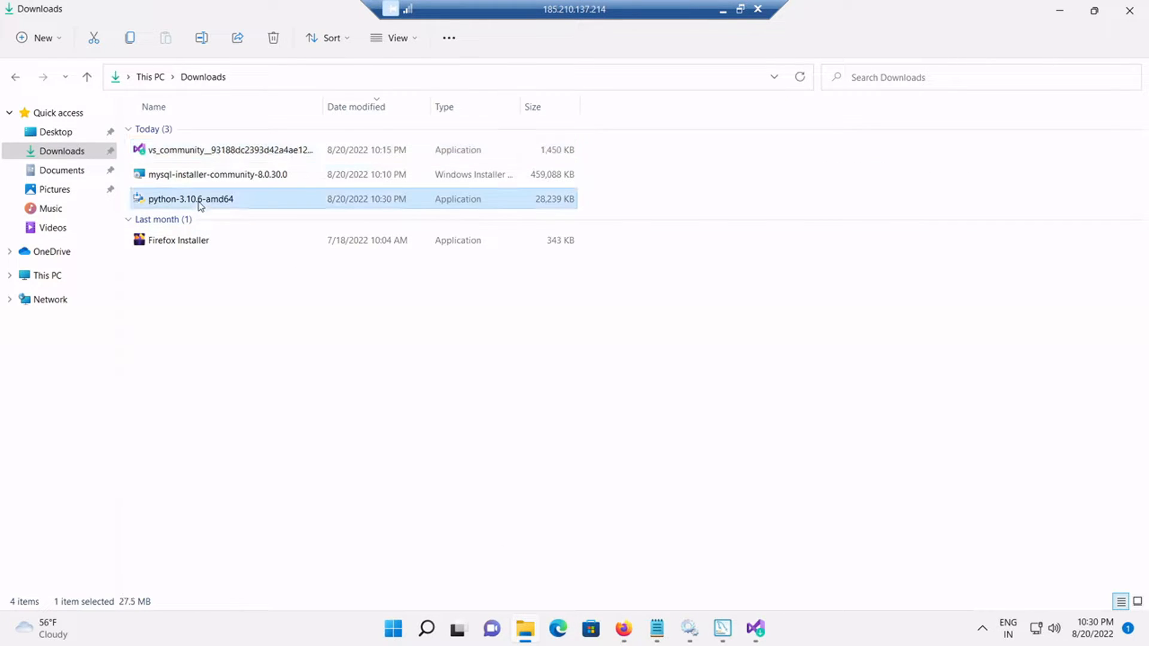
double_click(200, 204)
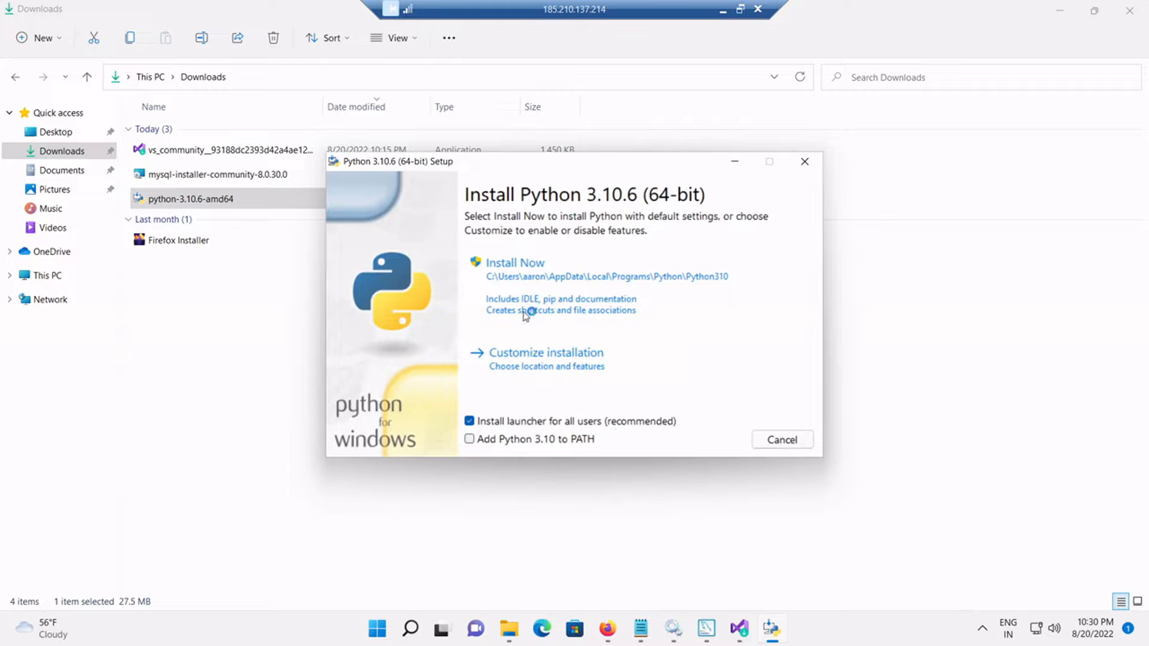
left_click(469, 439)
left_click(556, 296)
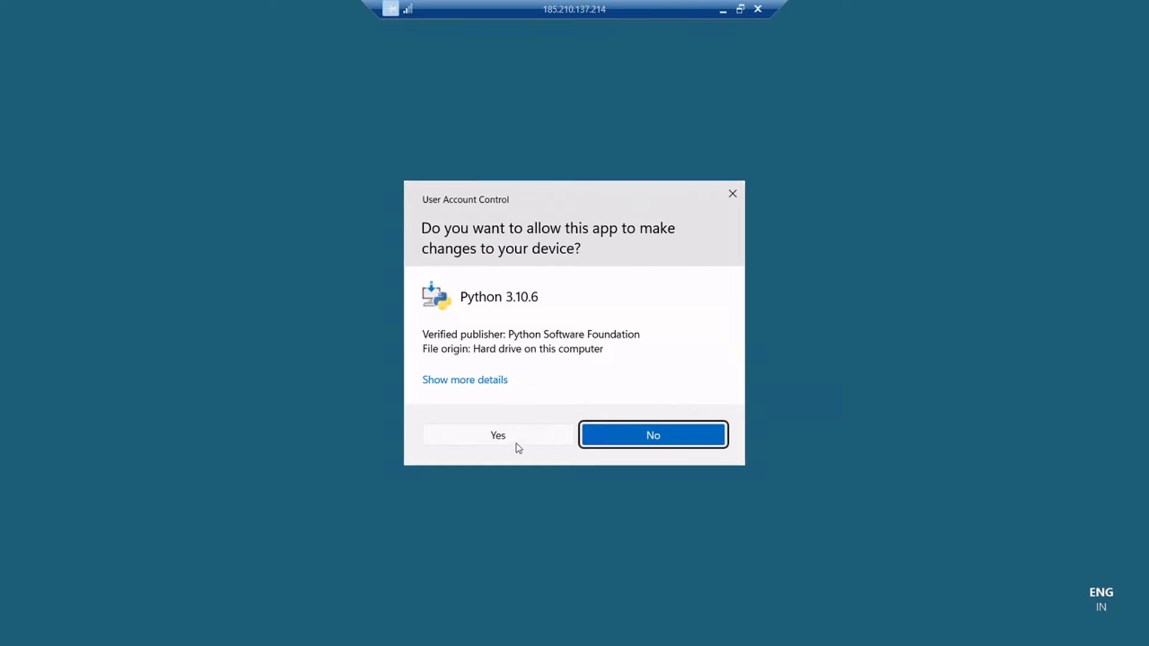
left_click(517, 443)
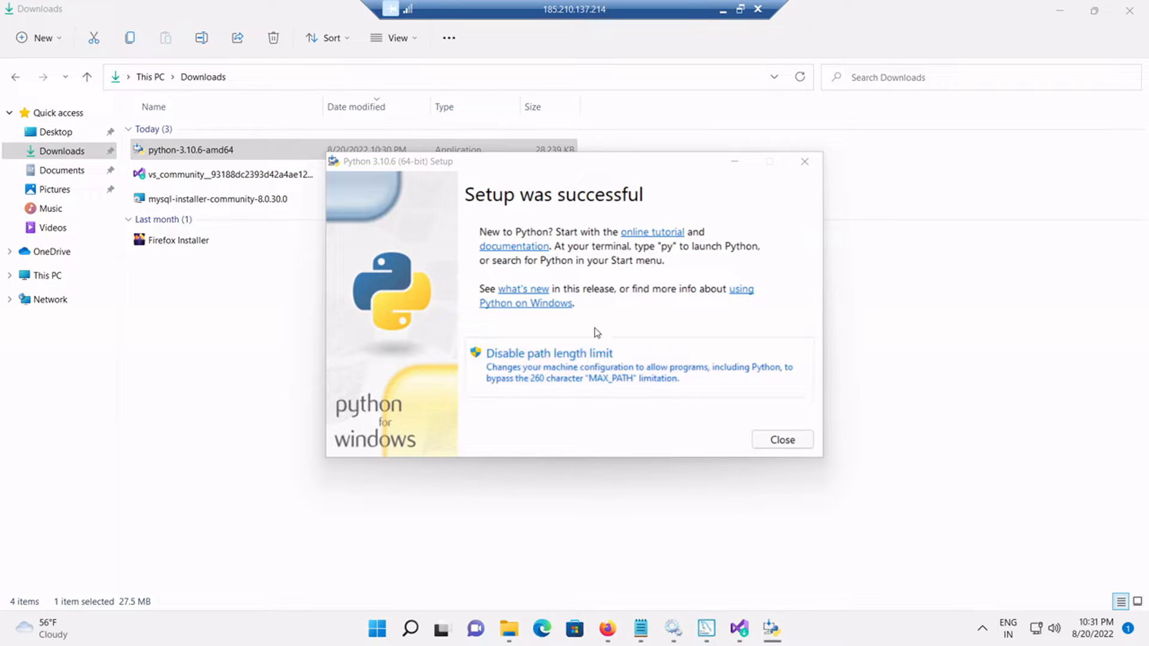
left_click(771, 442)
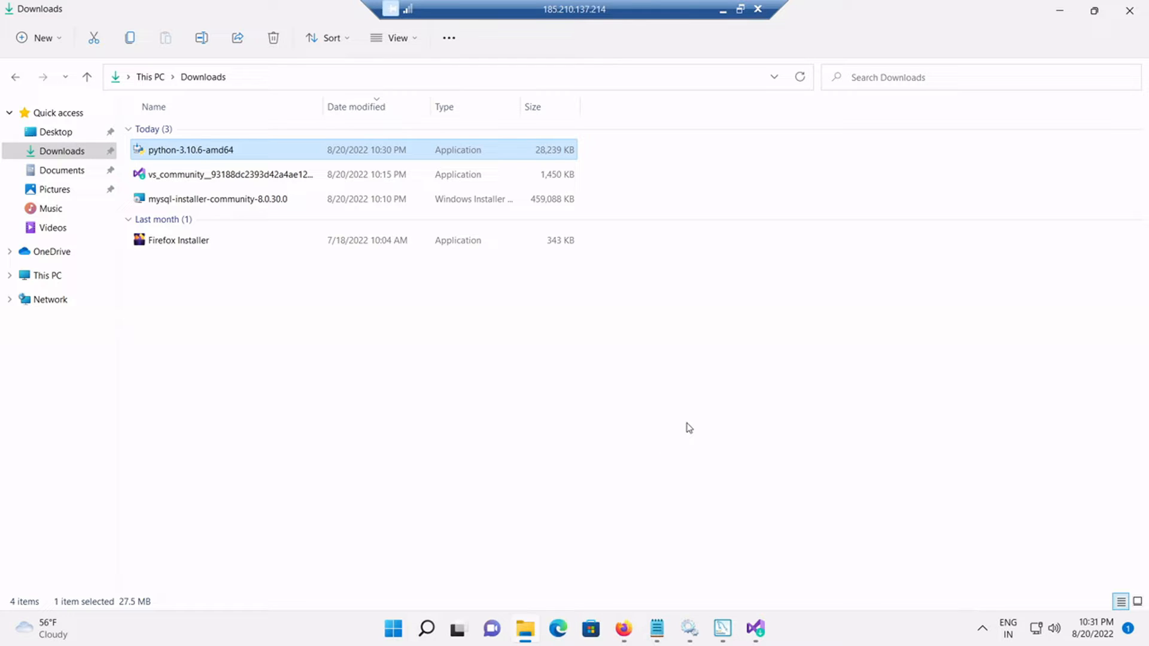
Step: Recheck Connector/Python 8.0.30's Python requirement until Complete, then install the twelve listed MySQL products
left_click(722, 627)
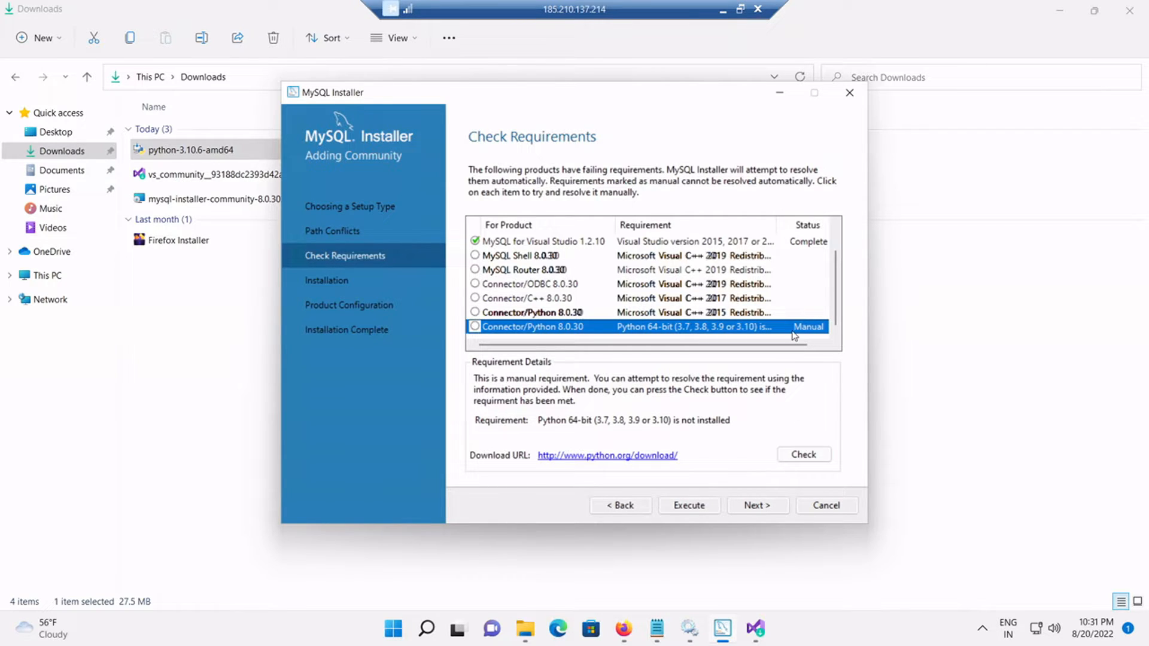
left_click(799, 452)
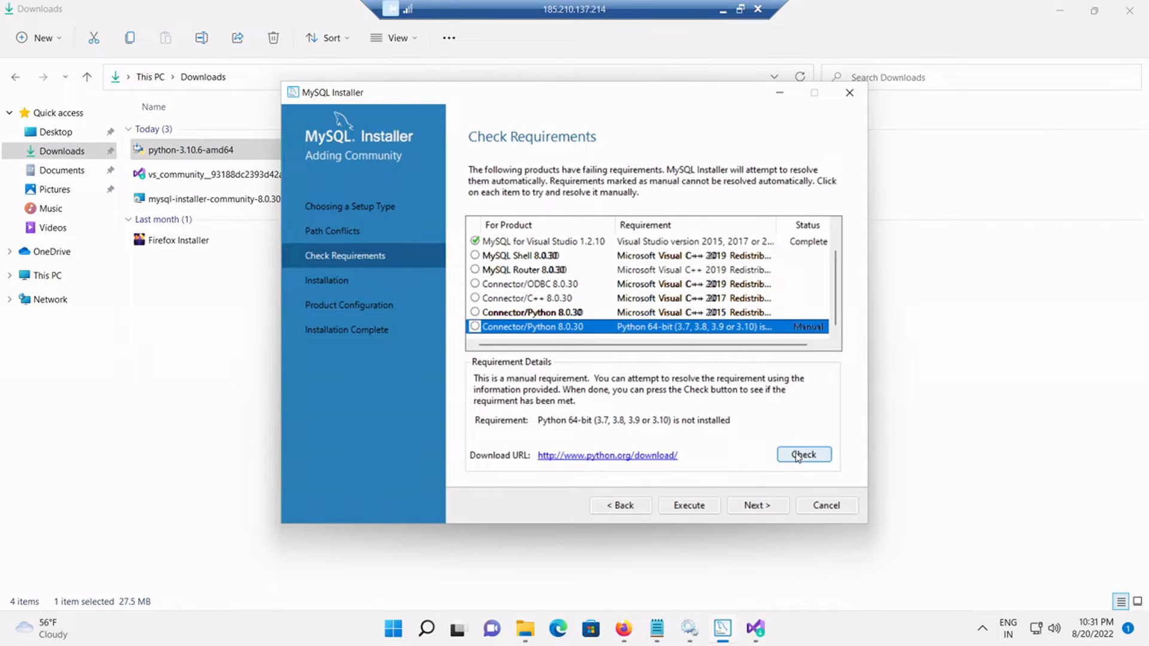
left_click(801, 334)
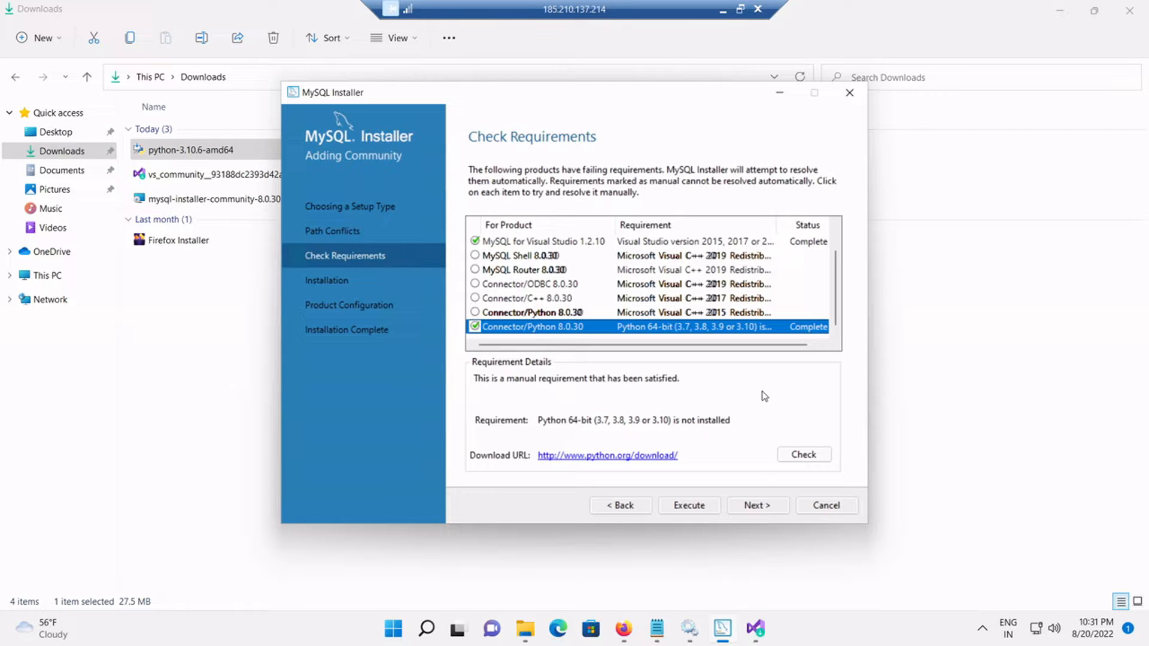
left_click(758, 506)
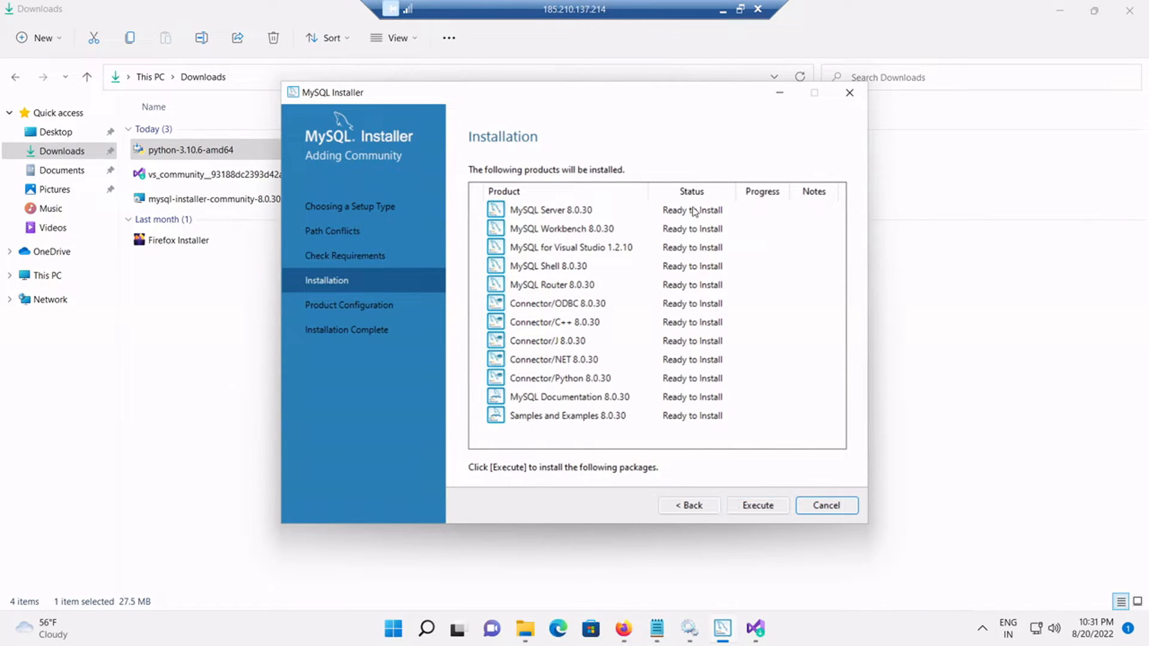
left_click(753, 508)
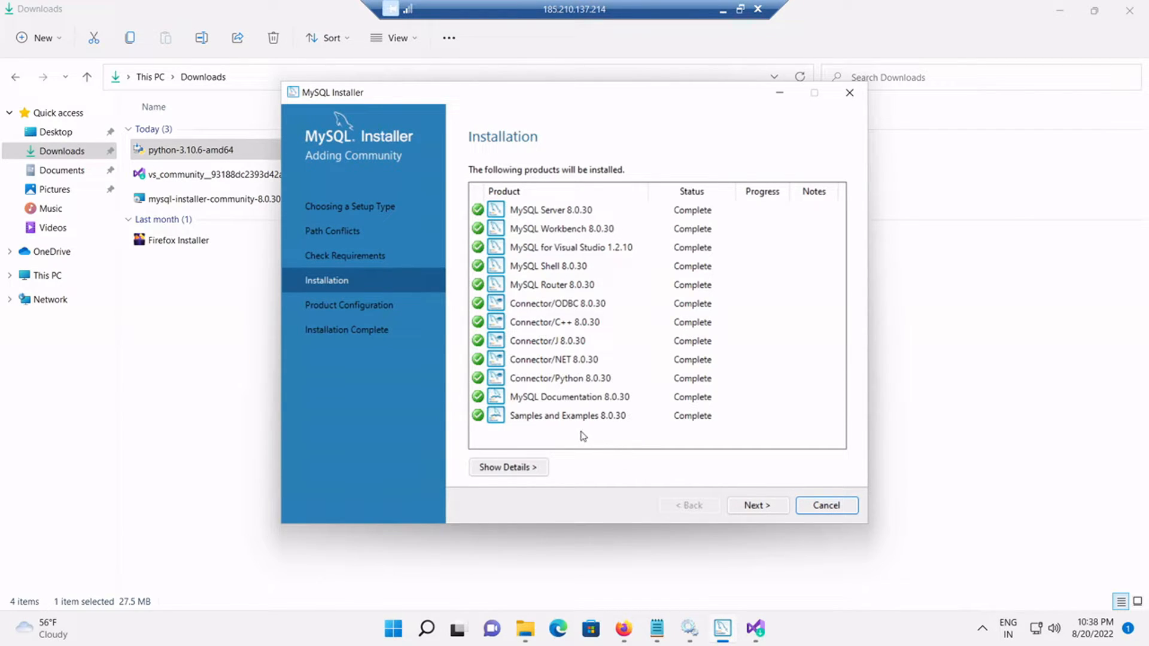
Step: Once every product shows Complete, continue to Product Configuration
left_click(757, 506)
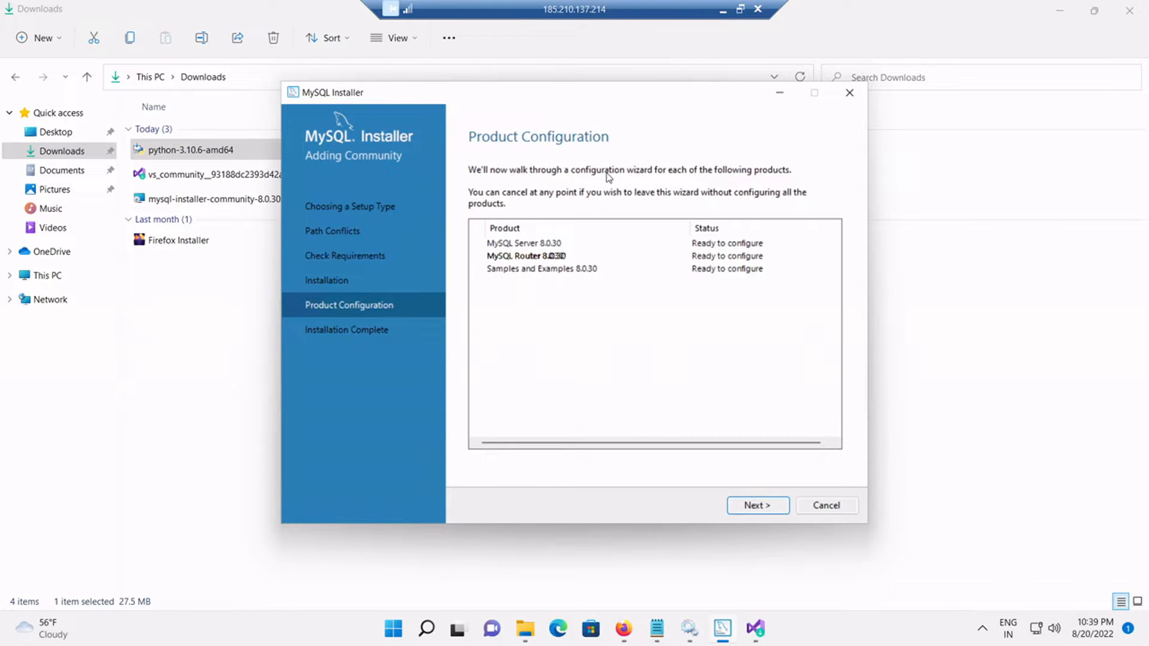
Step: Set MySQL Server's Config Type to Server Computer, keep port 3306, and continue to Authentication Method
left_click(760, 511)
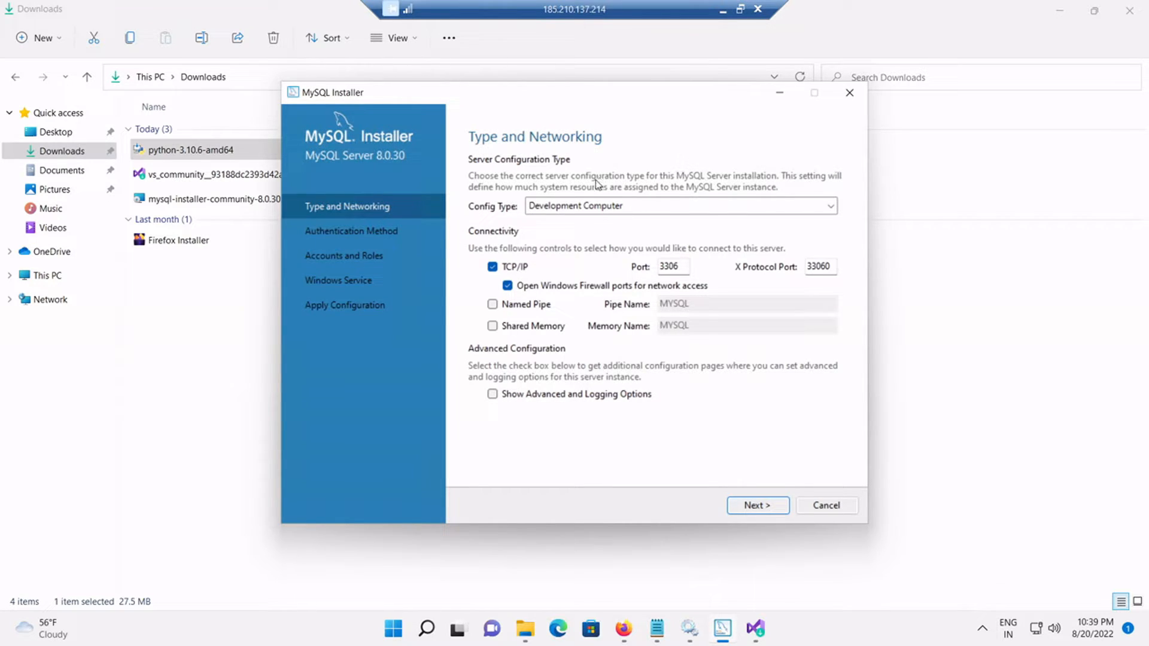
left_click(549, 211)
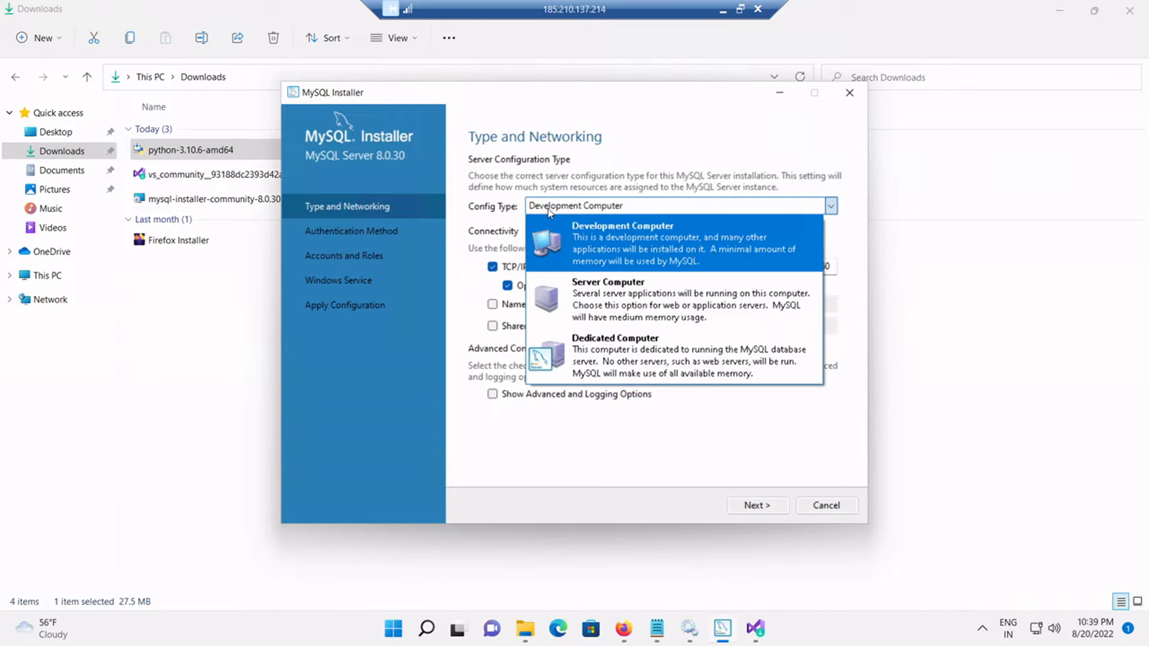
left_click(579, 304)
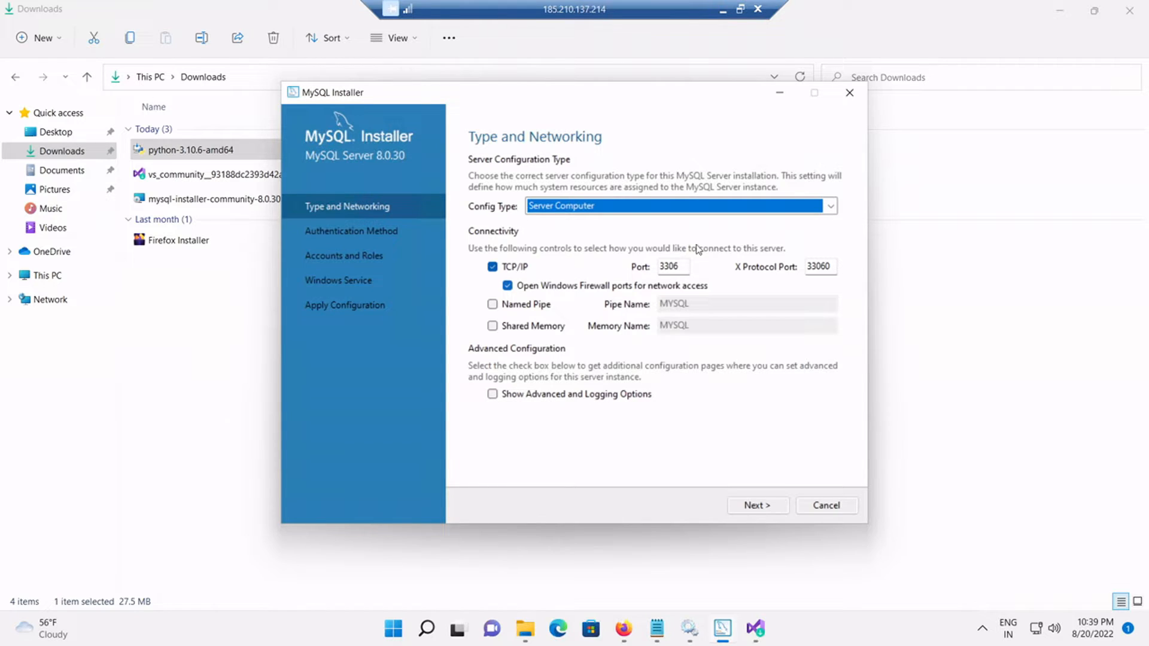
left_click(681, 269)
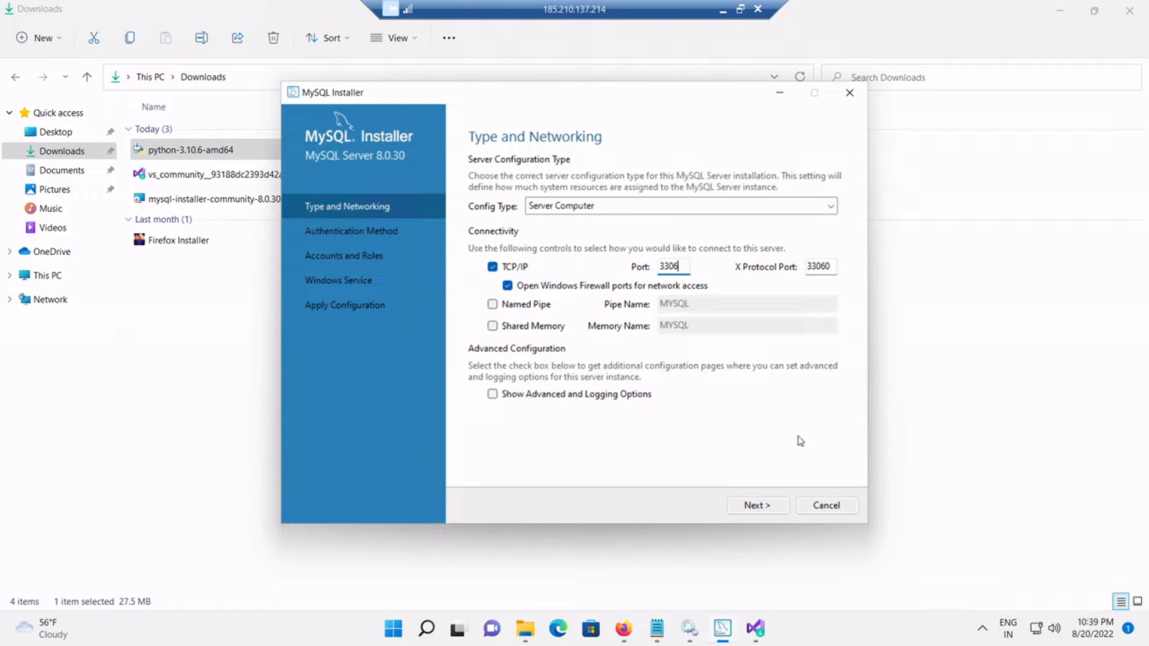
left_click(757, 506)
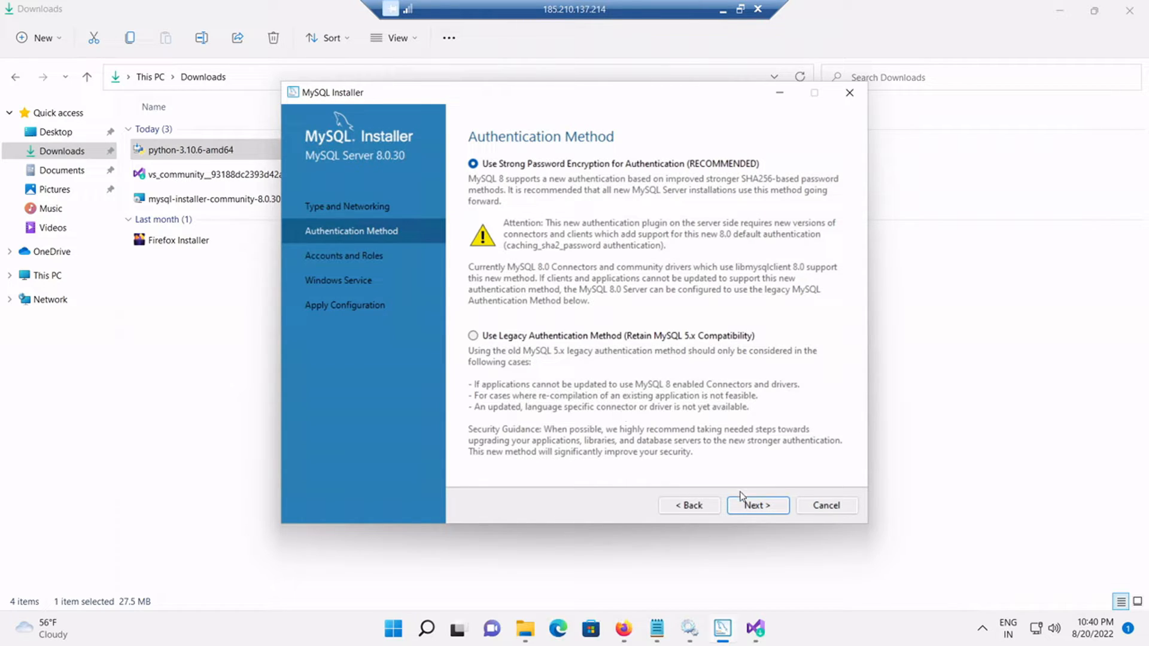
Step: Keep Strong Password Encryption and enter and repeat a strong root account password
left_click(752, 506)
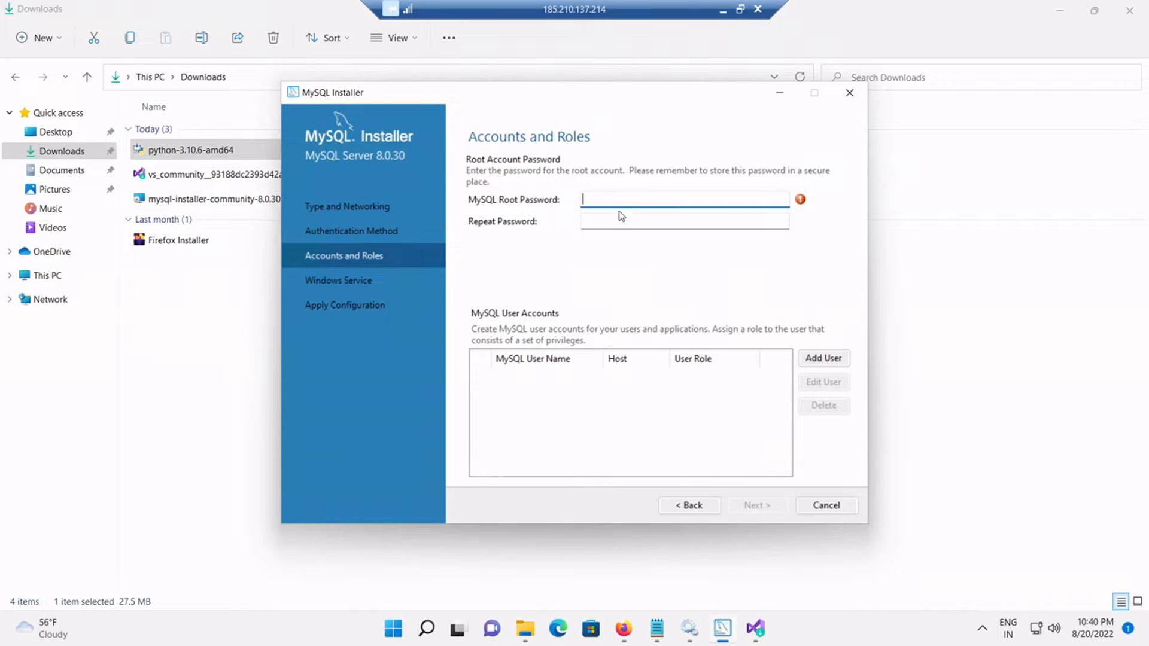
type("••••••••")
left_click(606, 219)
left_click(639, 198)
type("•••••")
left_click(627, 218)
type("•••••••")
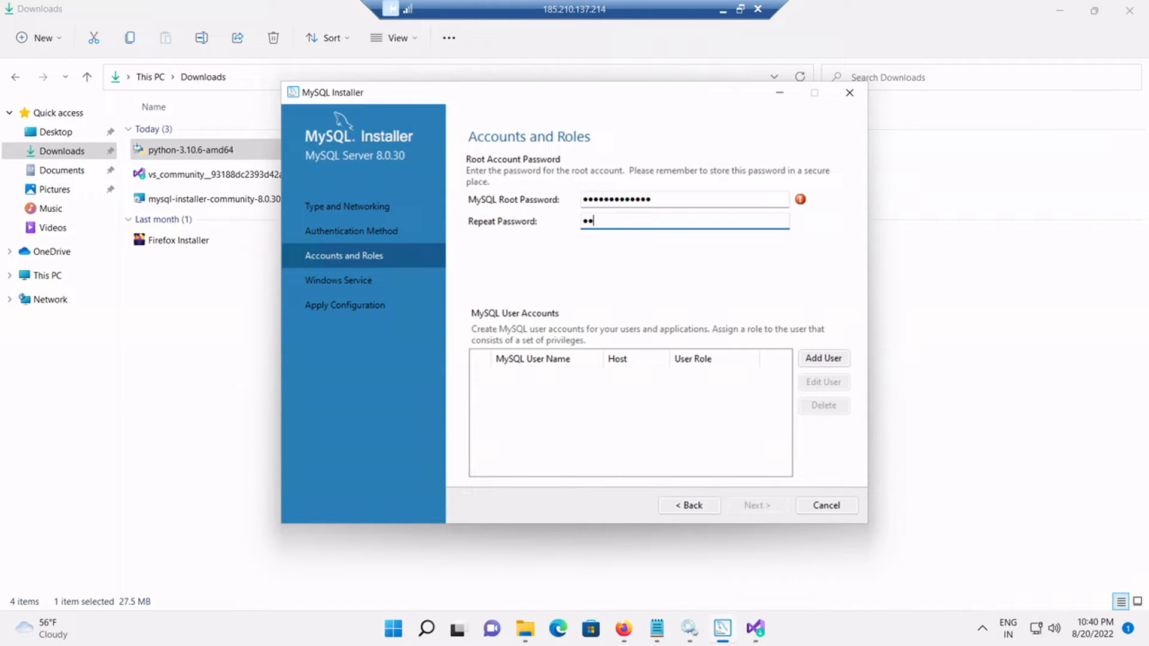
type("••••••")
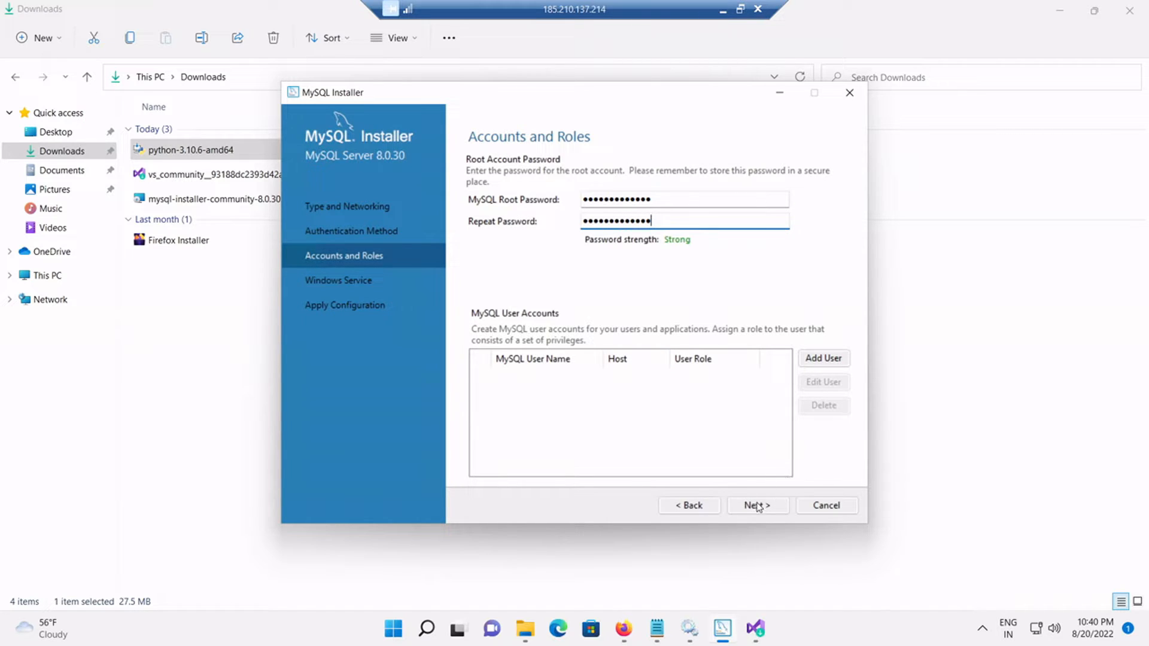
left_click(752, 506)
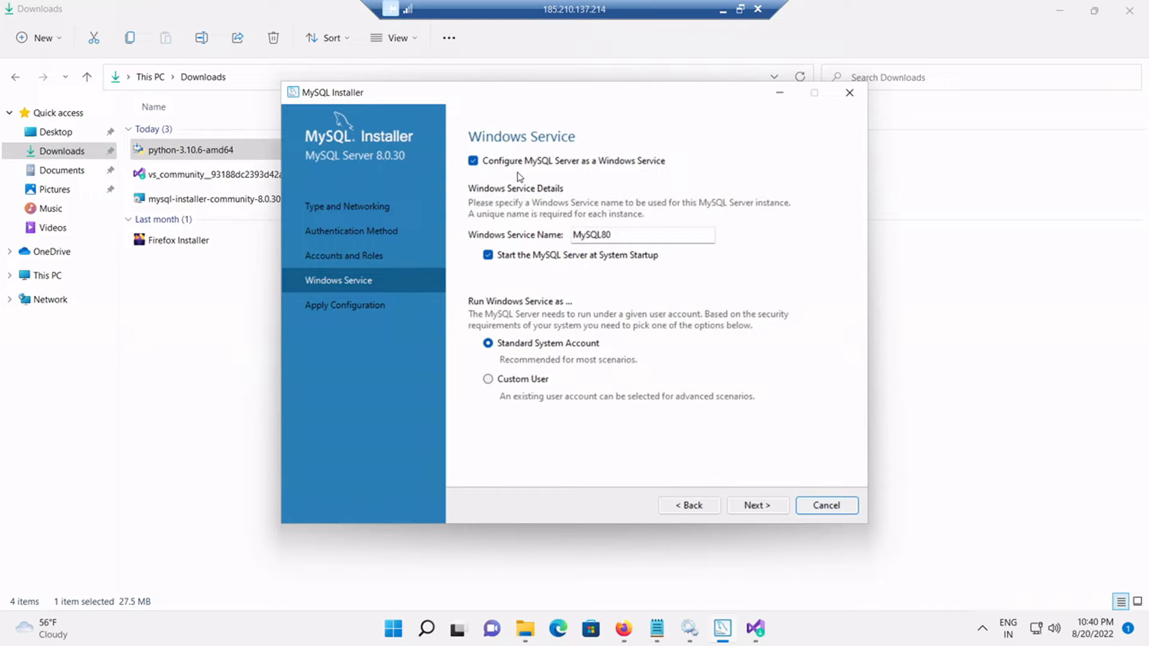
Step: Keep the MySQL80 service name and default startup options, then go to Apply Configuration
left_click(612, 235)
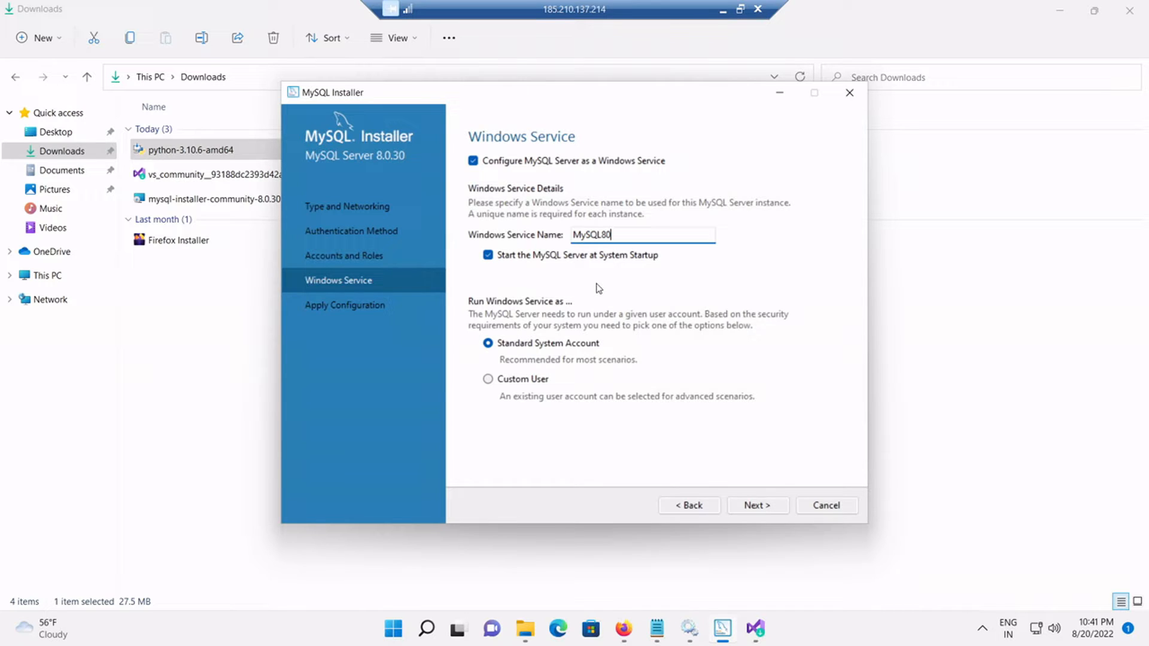
left_click(754, 506)
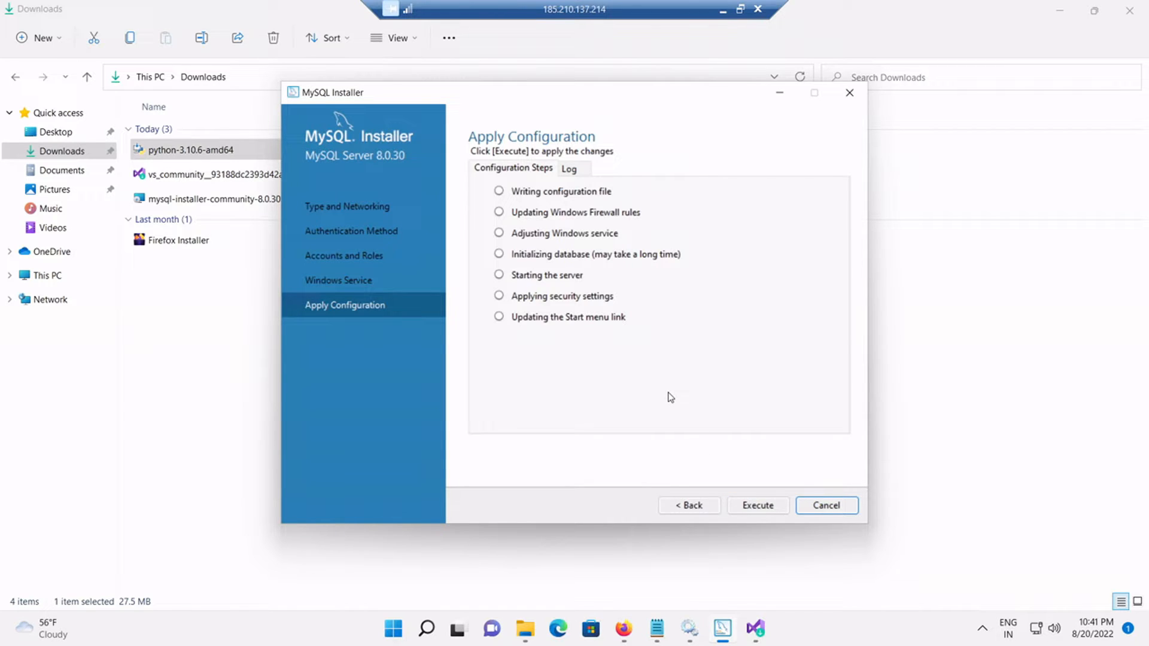
Step: Execute the seven configuration steps so MySQL Server 8.0.30 shows Configuration complete
left_click(751, 506)
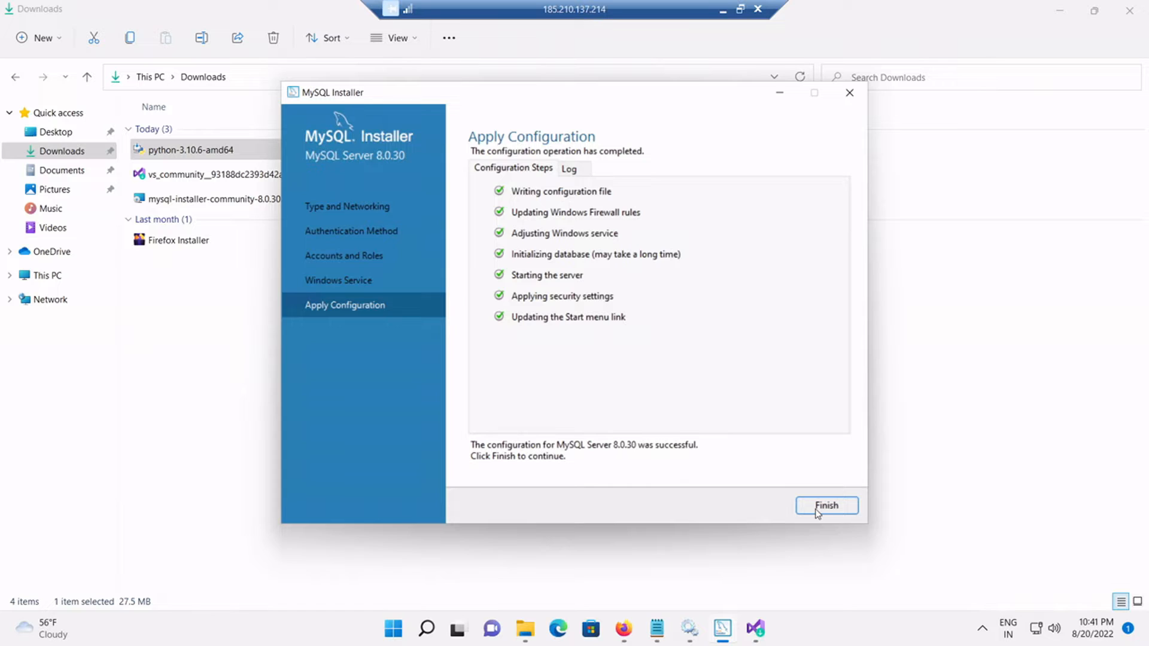
left_click(816, 508)
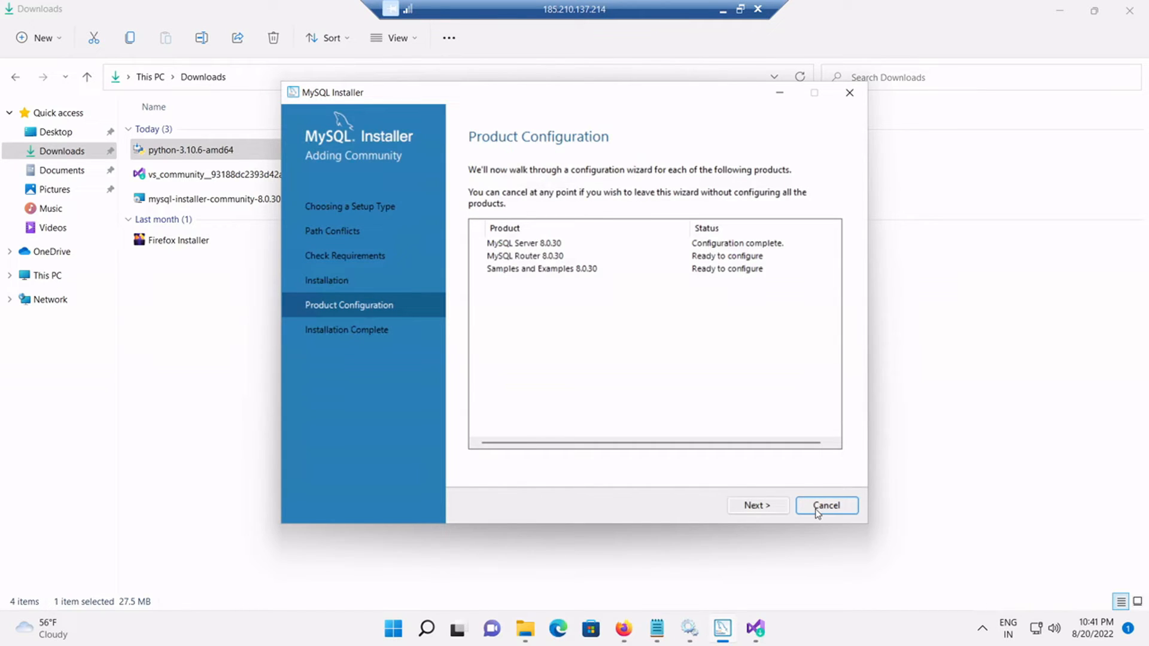
Step: Finish MySQL Router setup without InnoDB Cluster bootstrapping and move on to Samples and Examples
left_click(762, 511)
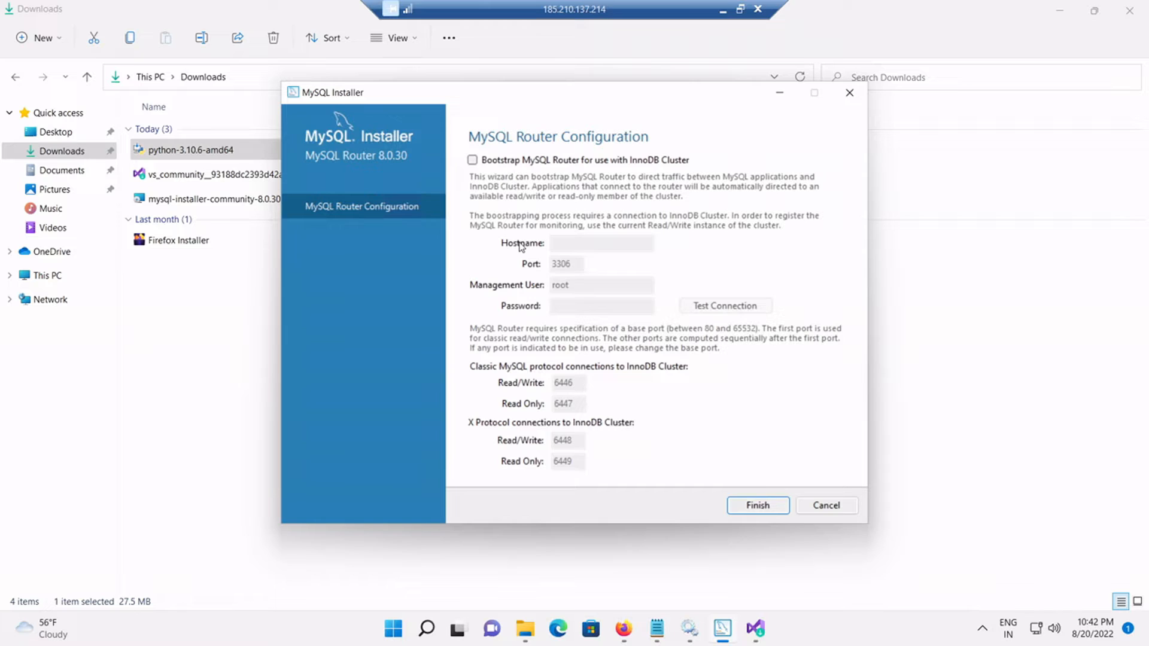
left_click(748, 507)
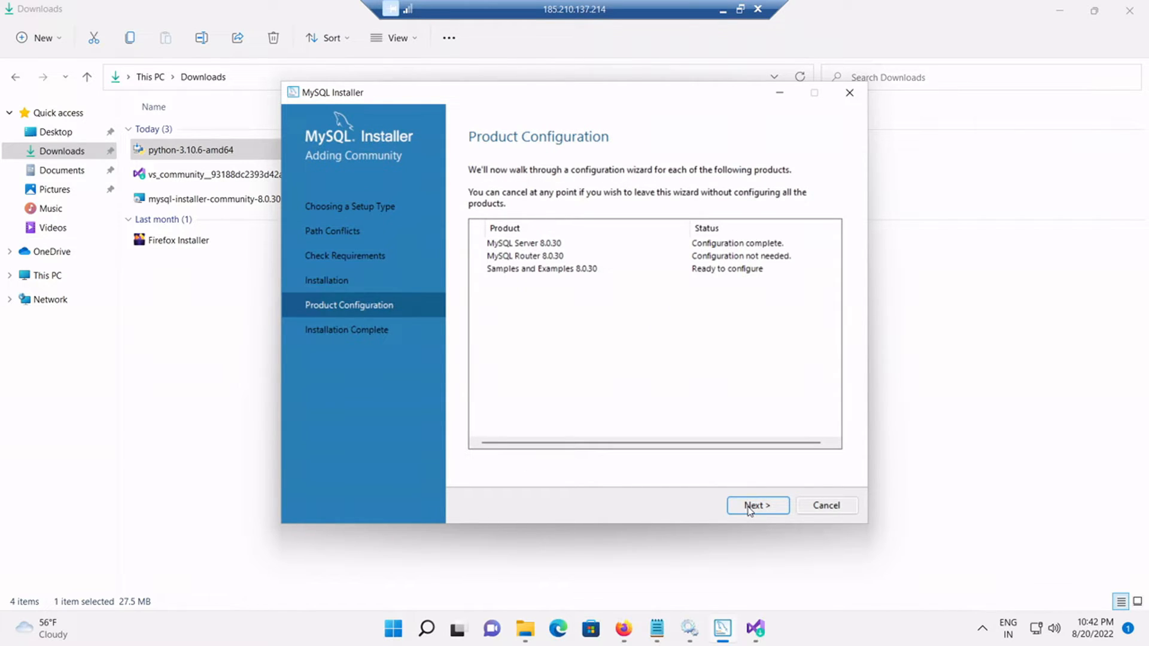
left_click(748, 506)
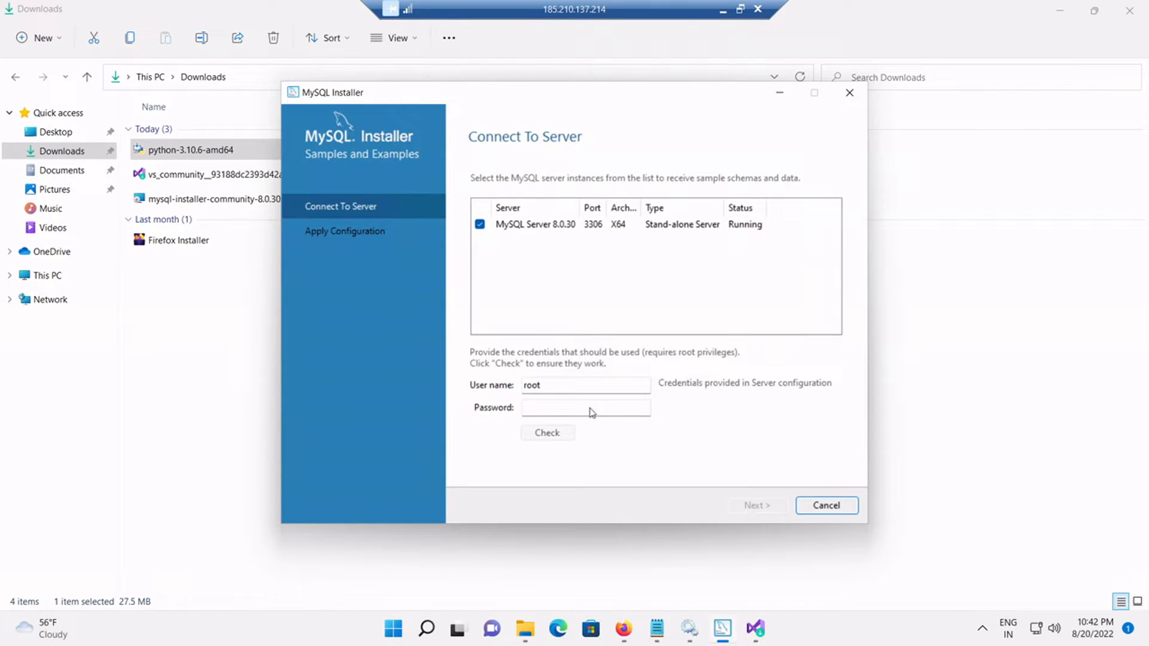
Step: Connect Samples and Examples to the server as root, verify the connection, and execute the configuration
left_click(537, 411)
type("12")
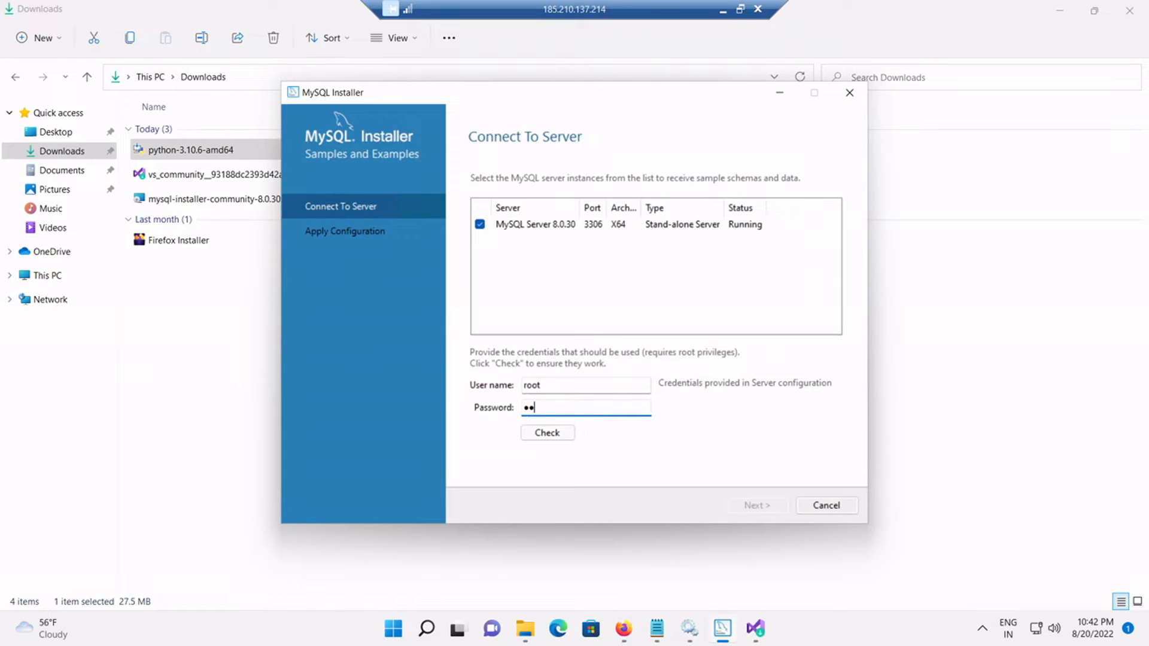
type("34567890123")
left_click(564, 435)
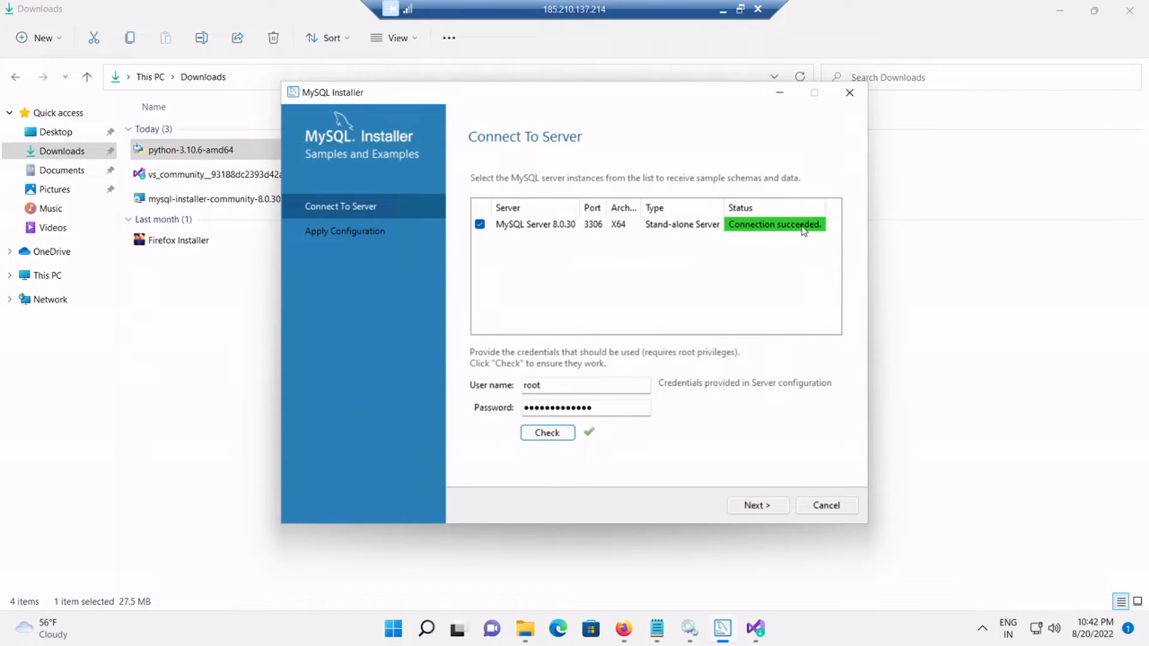
left_click(755, 507)
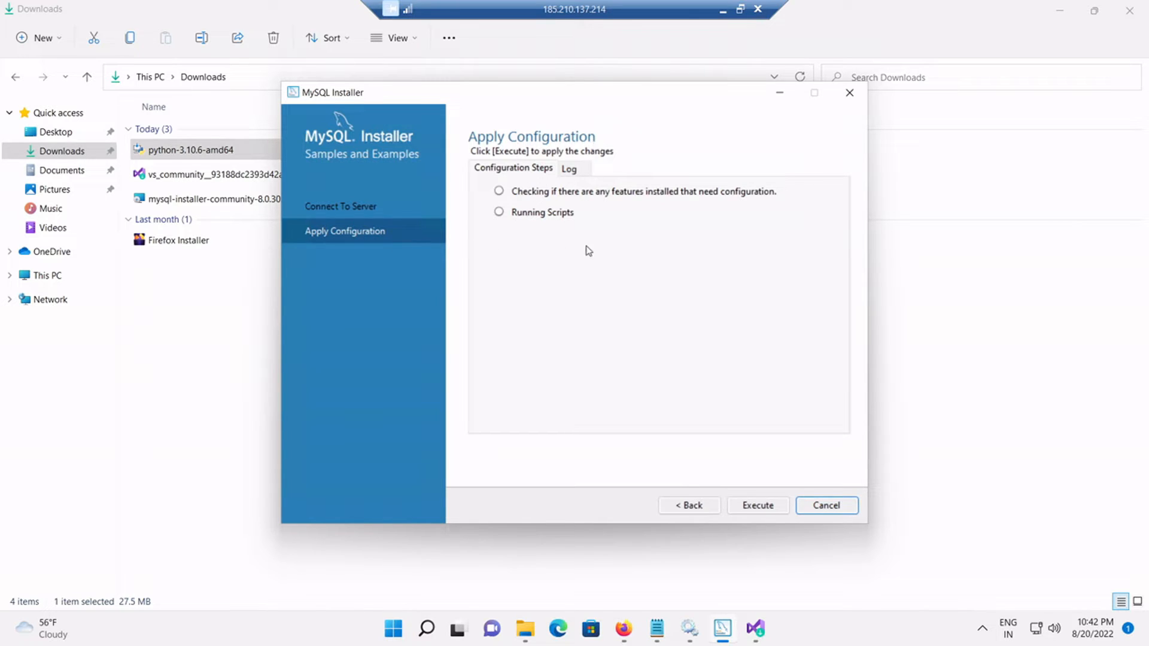
left_click(746, 509)
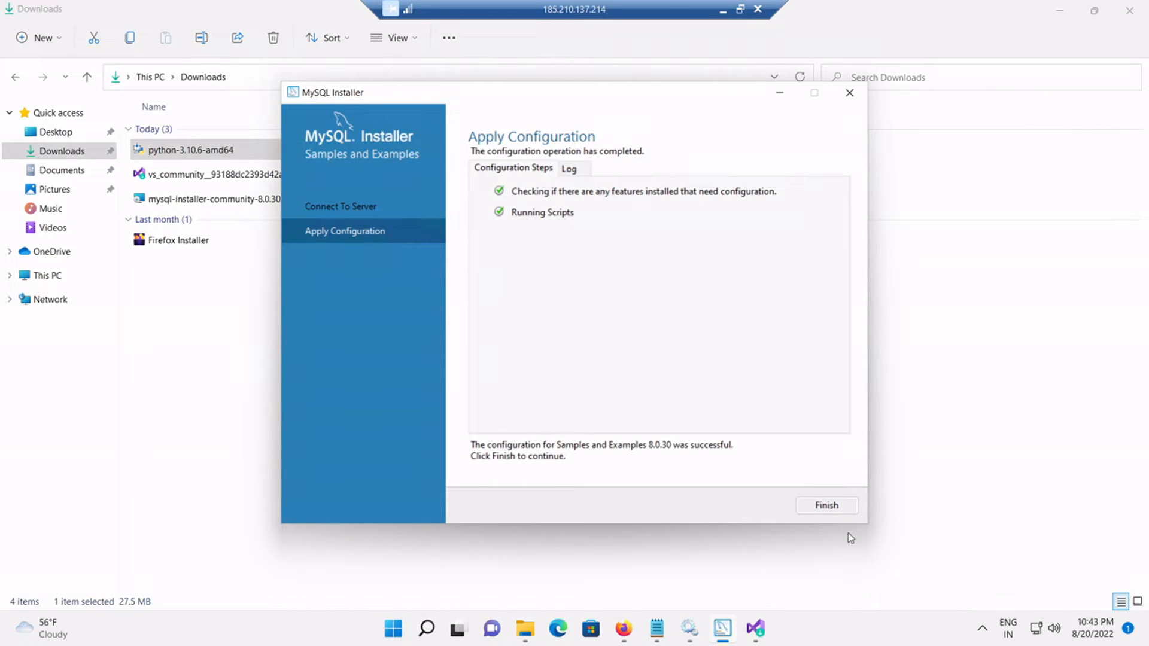
Step: Finish Apply Configuration and move past the Product Configuration summary
left_click(835, 508)
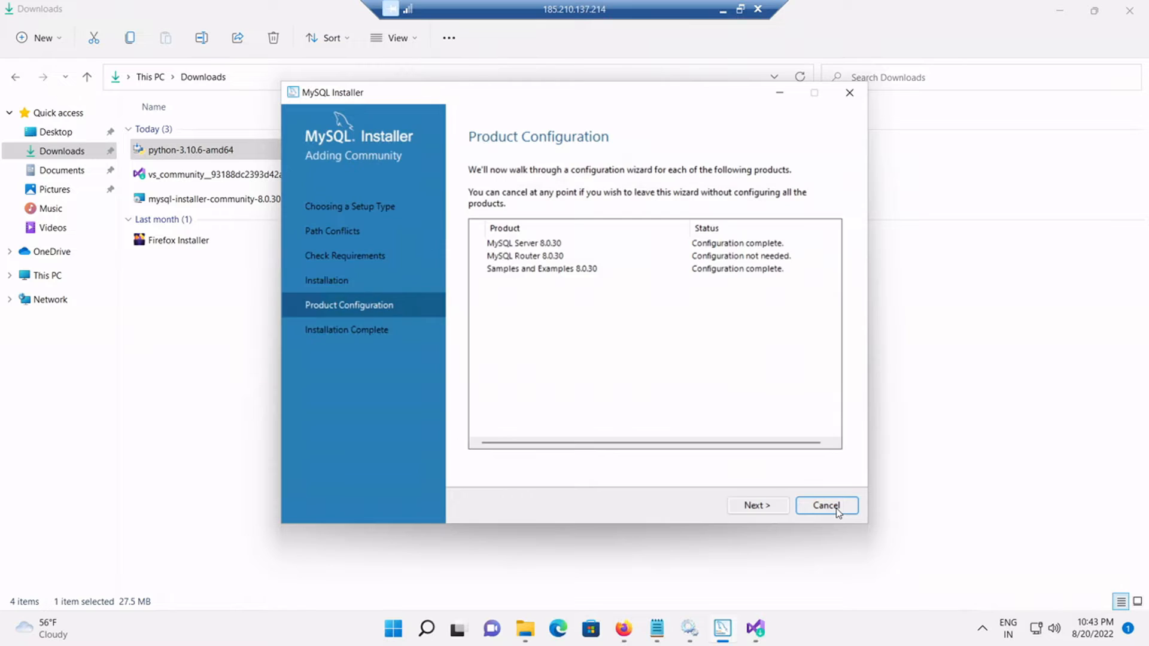
left_click(755, 506)
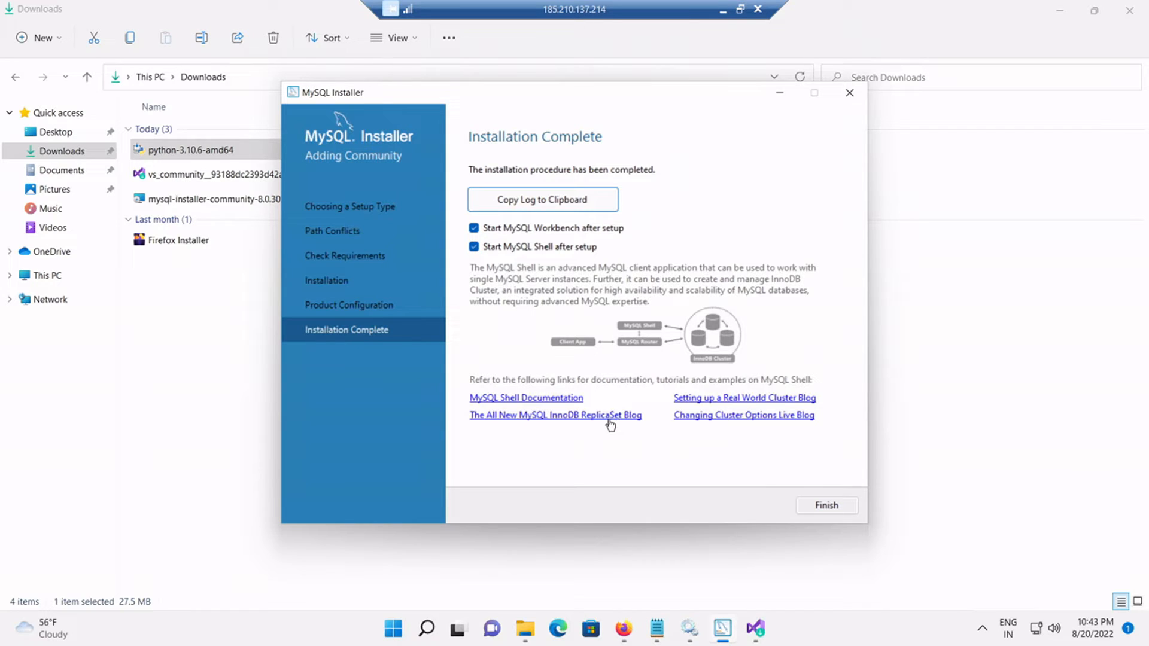
Step: Finish the installation with MySQL Workbench and MySQL Shell set to start after setup
left_click(826, 506)
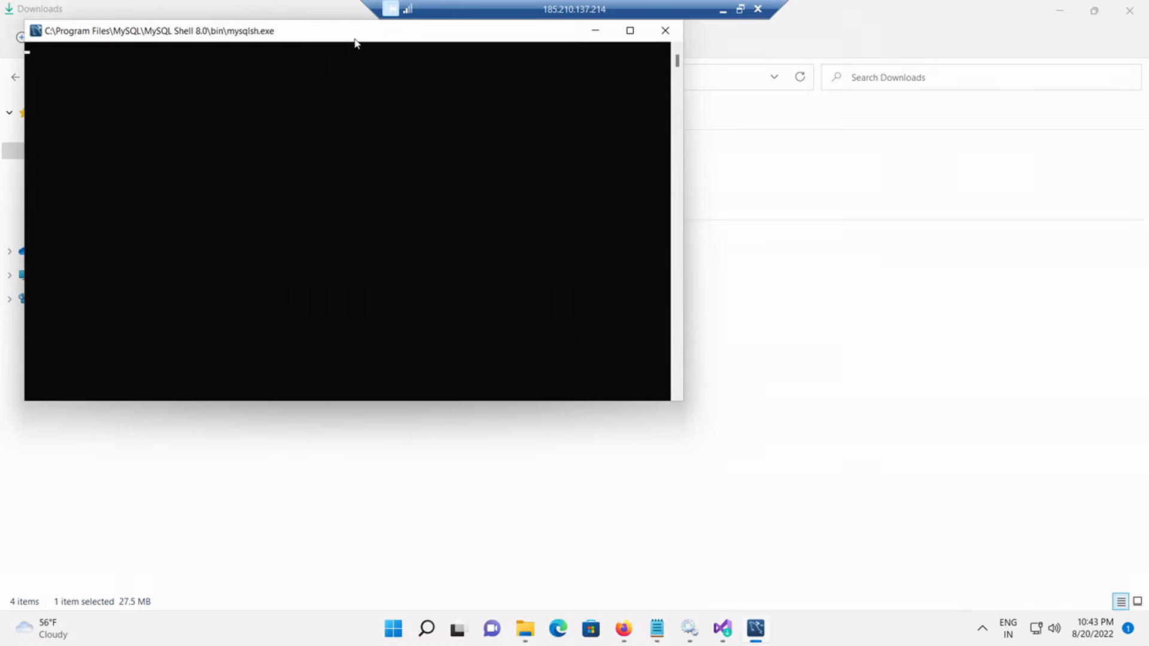
Step: Reposition the MySQL Shell console, minimize MySQL Workbench, then minimize the remote desktop session
left_click_drag(367, 40, 501, 134)
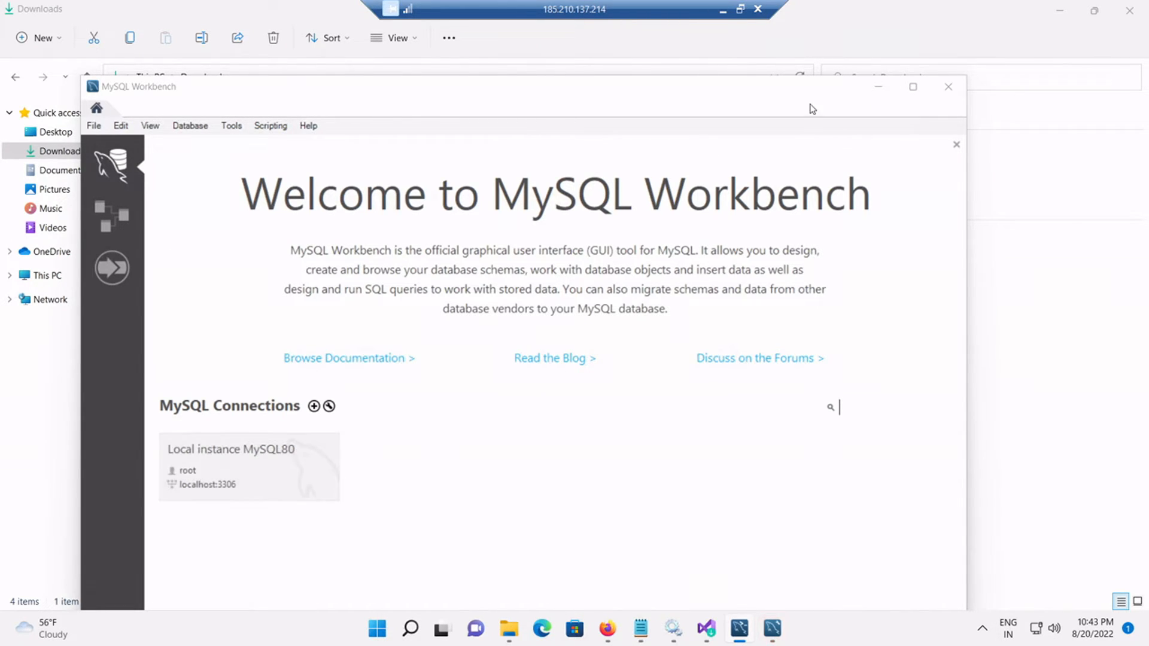
left_click(877, 90)
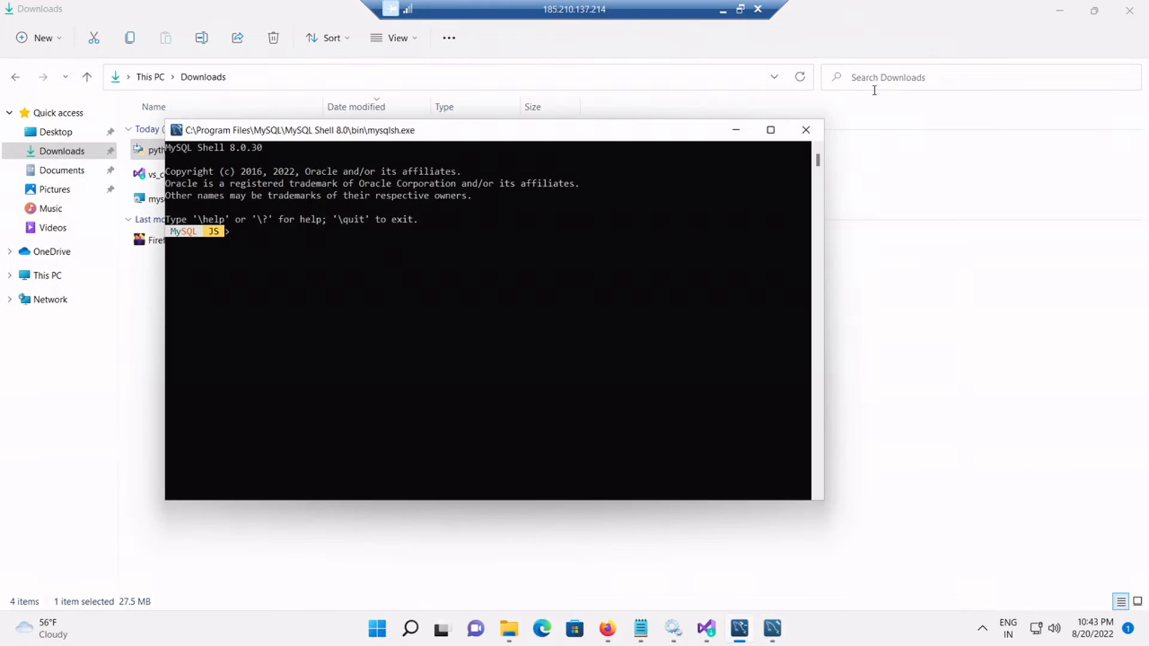
left_click(721, 10)
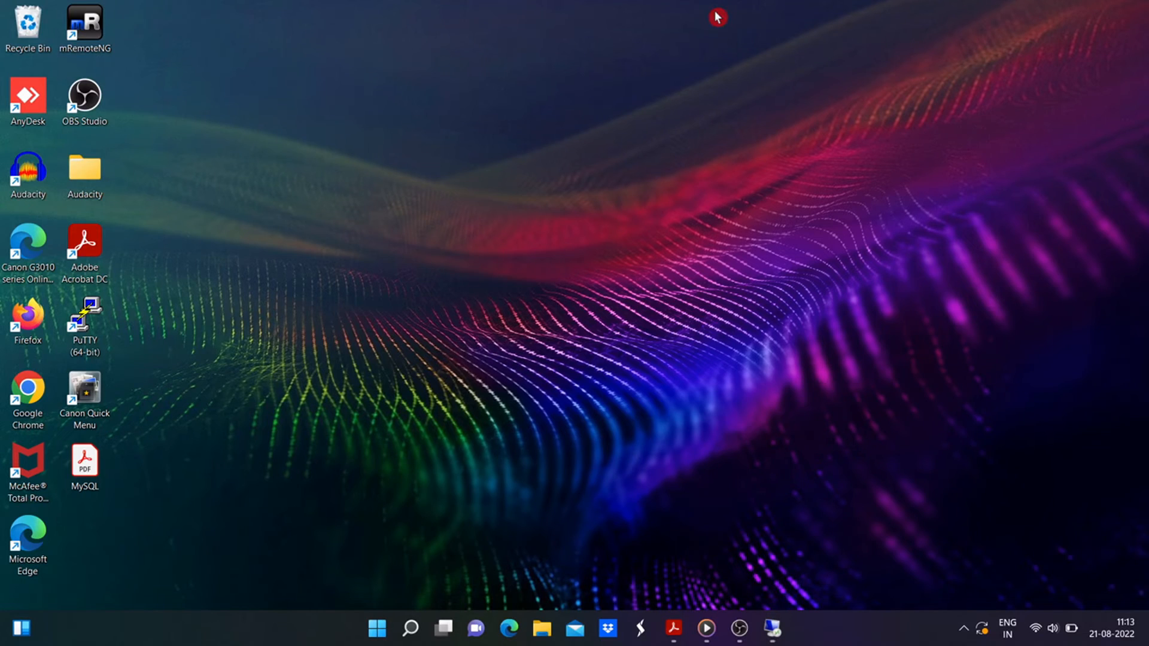
Step: Advance the Acrobat slides to page 3, 'Basic Usage Of MySQL', then return to the remote MySQL Shell
left_click(673, 627)
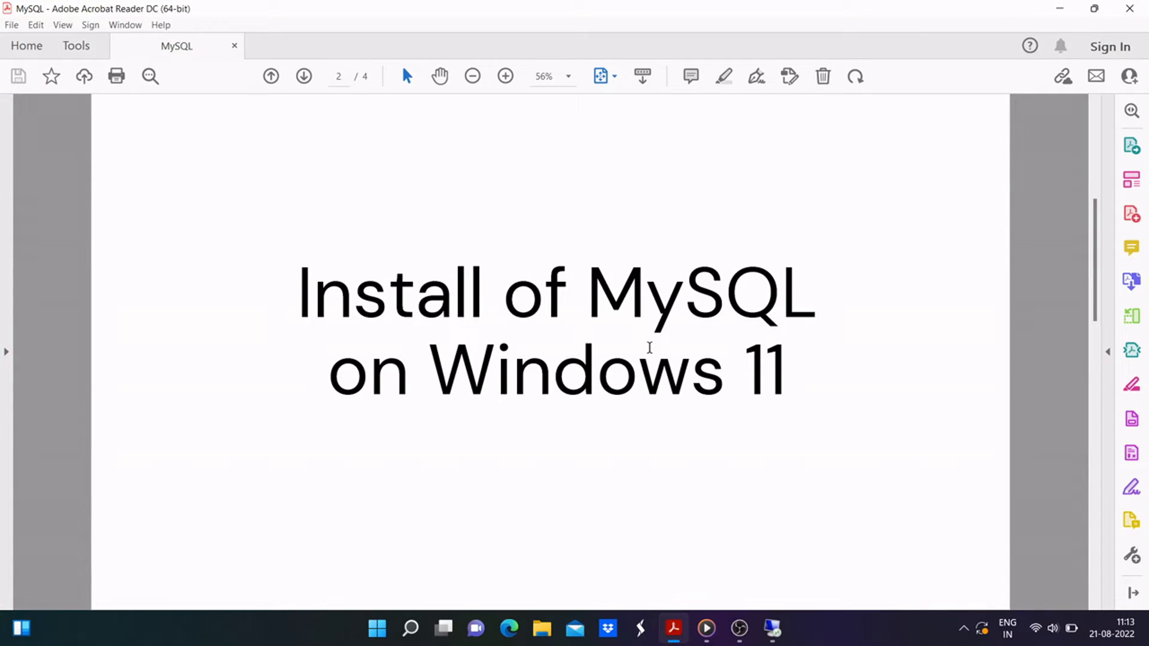
scroll(649, 347, "down", 1)
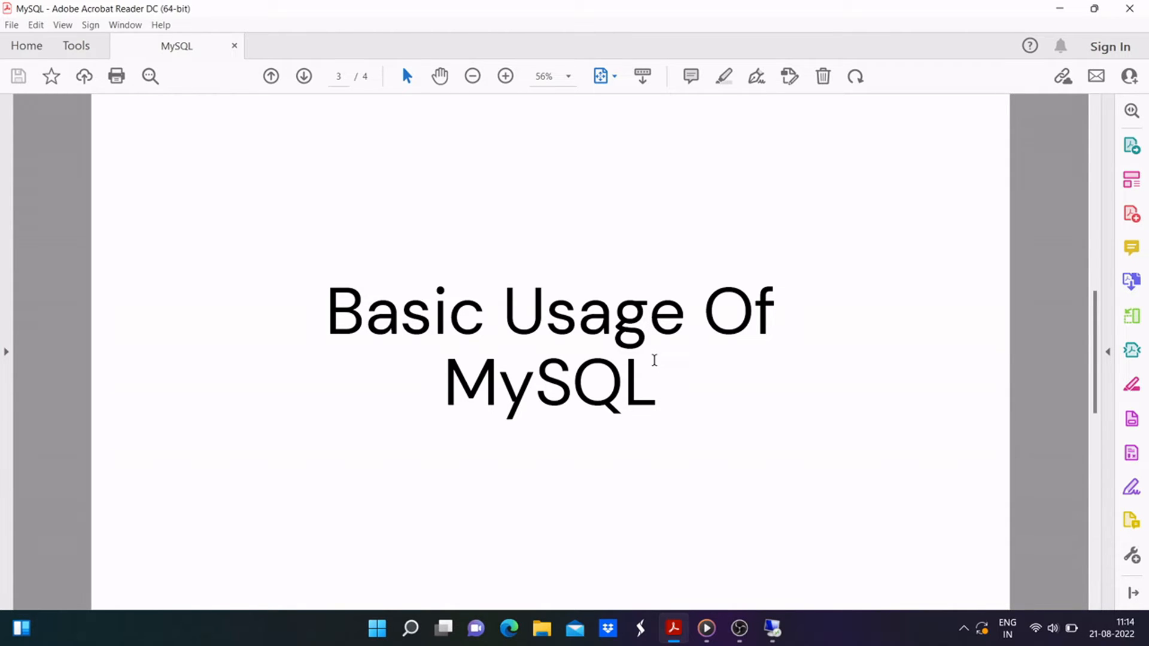
left_click(772, 628)
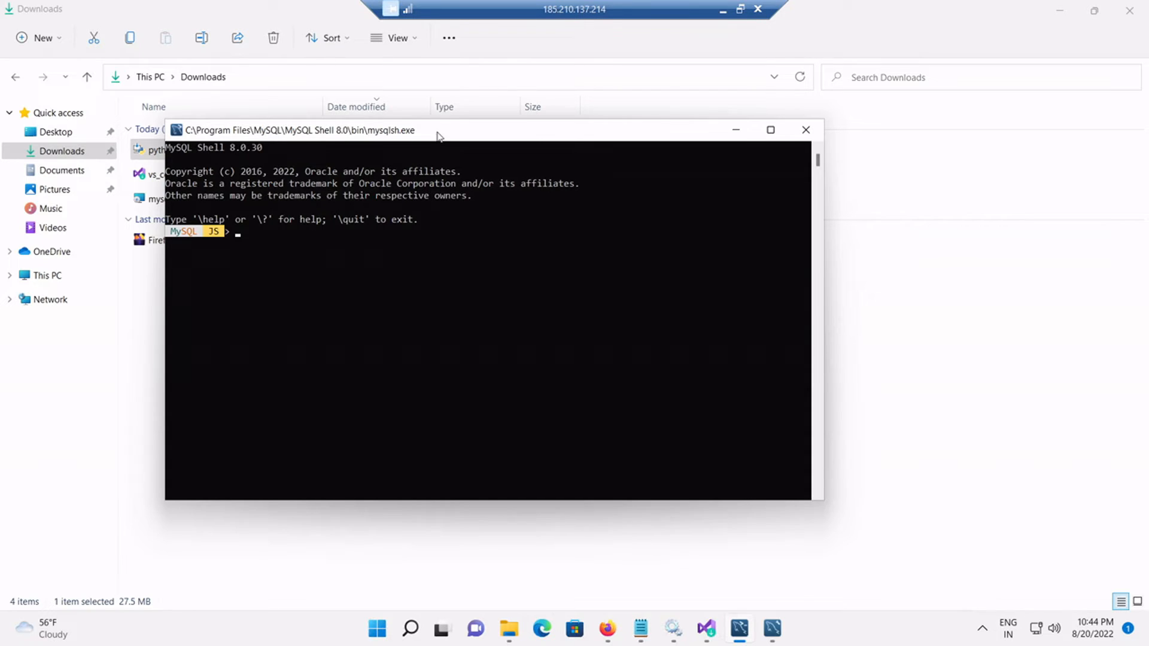
left_click_drag(431, 135, 481, 133)
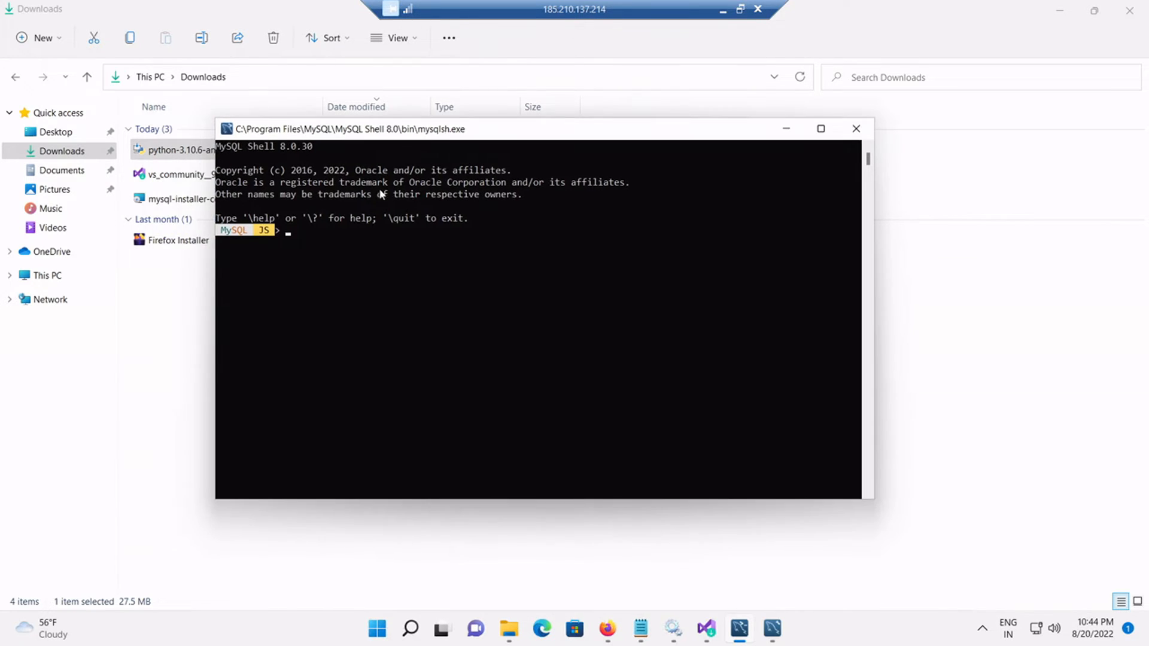
Step: Search Start for 'mysql' and launch the MySQL 8.0 Command Line Client
left_click(377, 629)
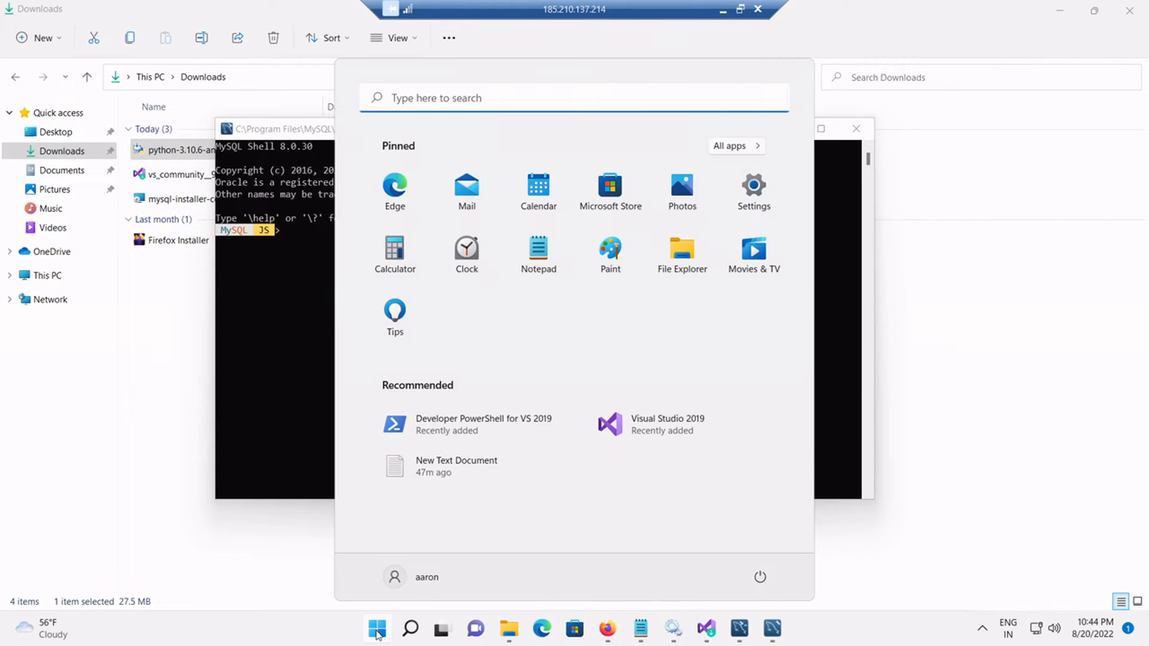
left_click(416, 100)
type("mysq")
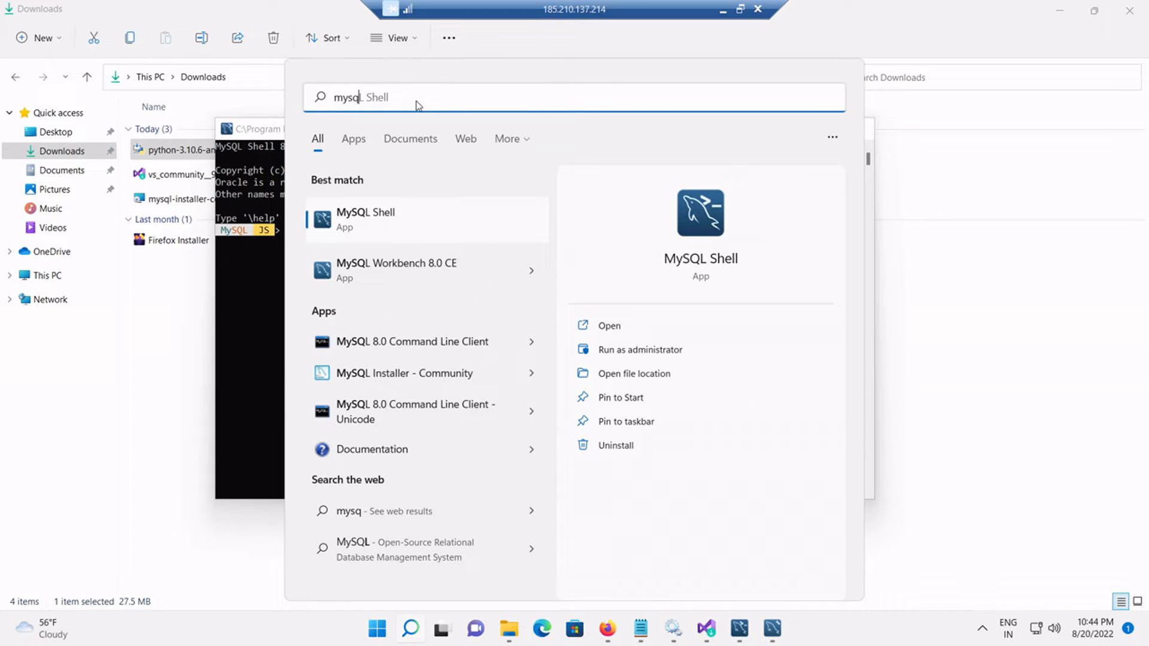
type("l")
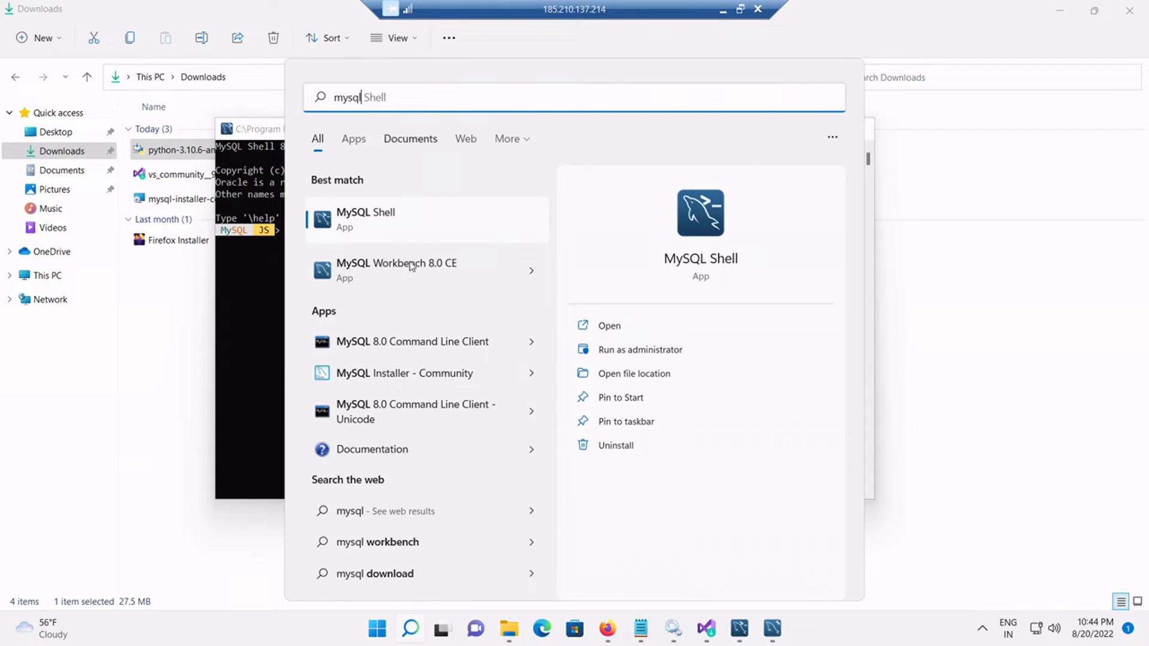
left_click(453, 346)
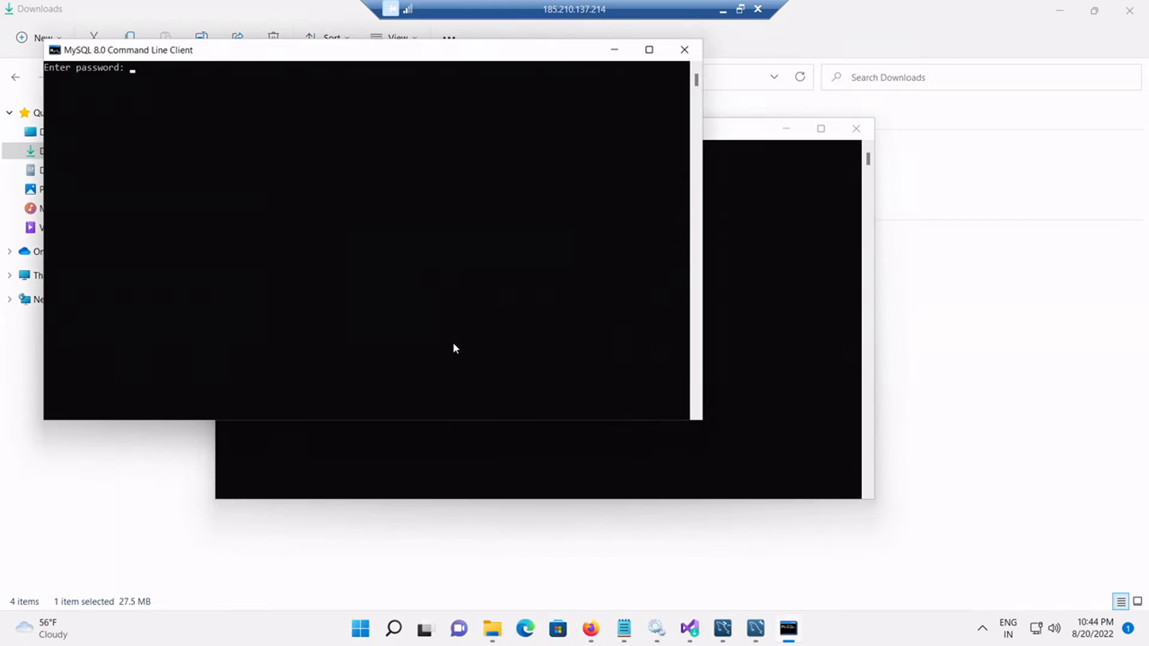
Step: Log in with the root password, move MySQL Shell aside, and get a fresh mysql> prompt
type("*************")
key("Return")
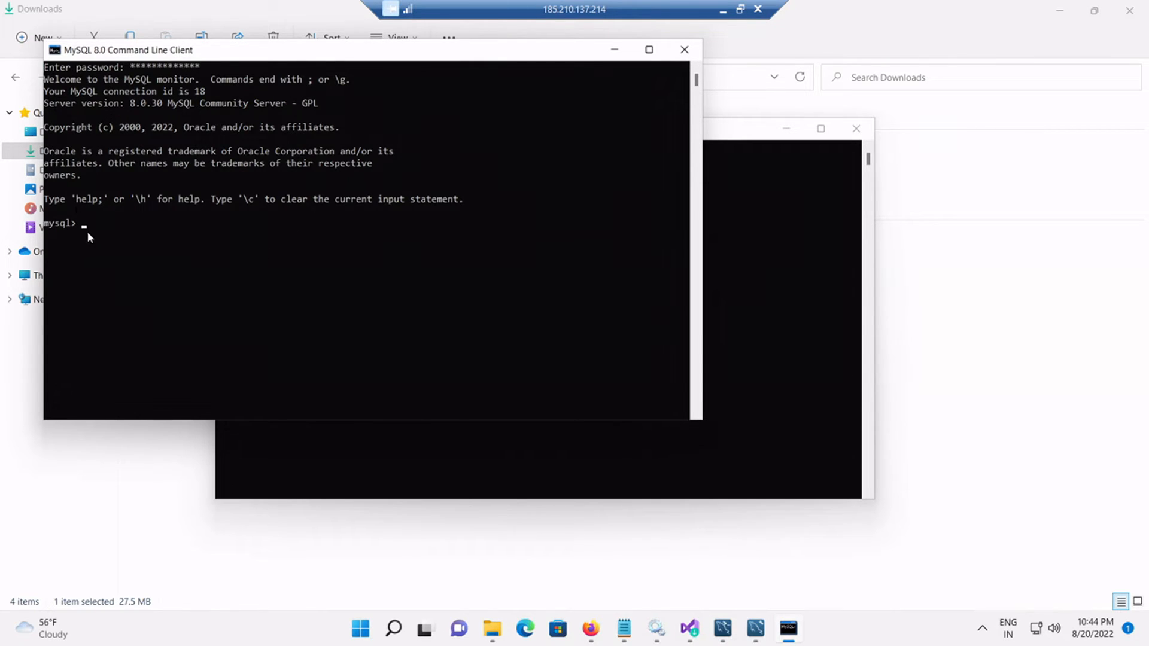
left_click(784, 132)
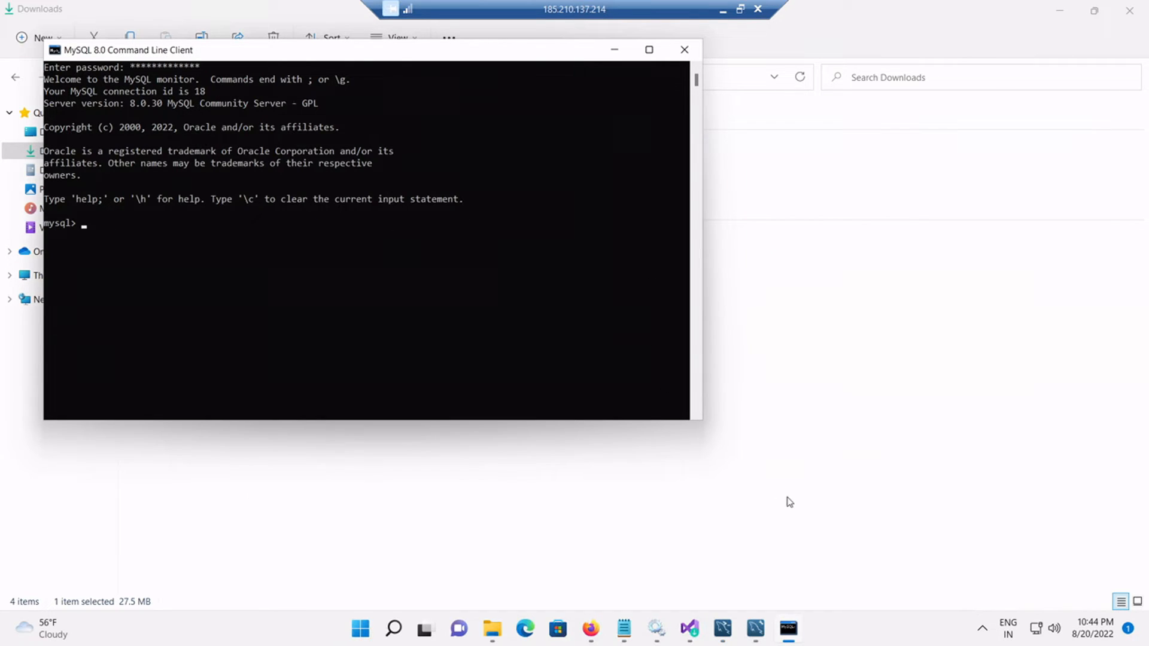
left_click(794, 640)
left_click(793, 640)
key("Return")
Step: Copy 'create database testwindb' from Notepad and run it in the MySQL console
left_click(623, 628)
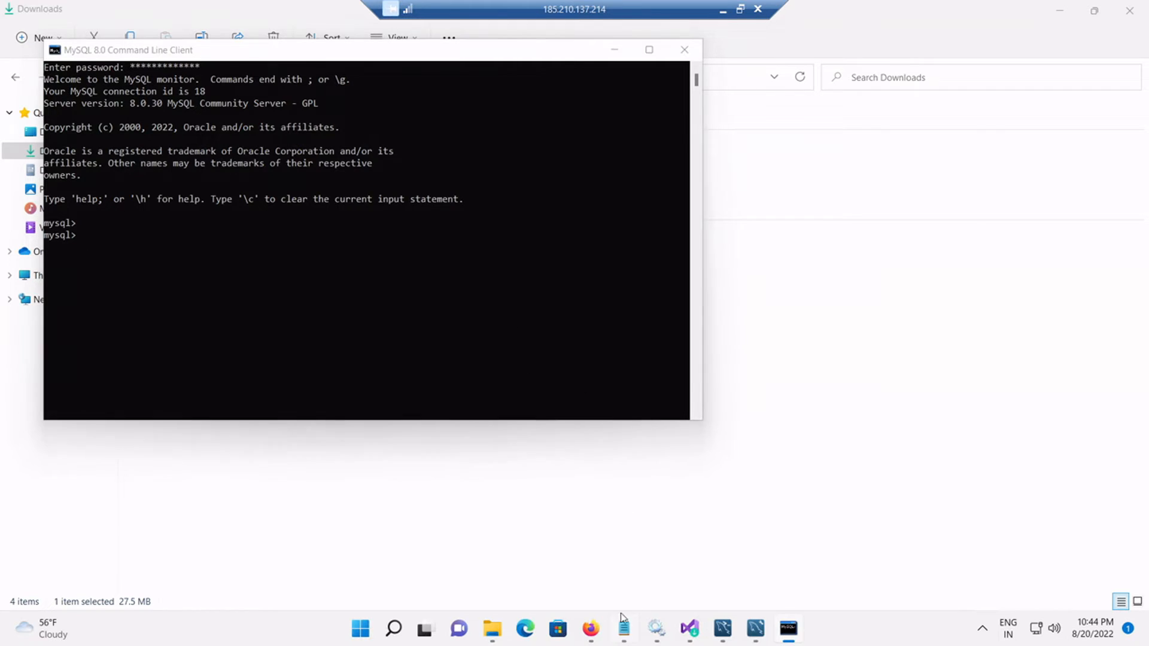
left_click_drag(269, 234, 113, 234)
key("ctrl+c")
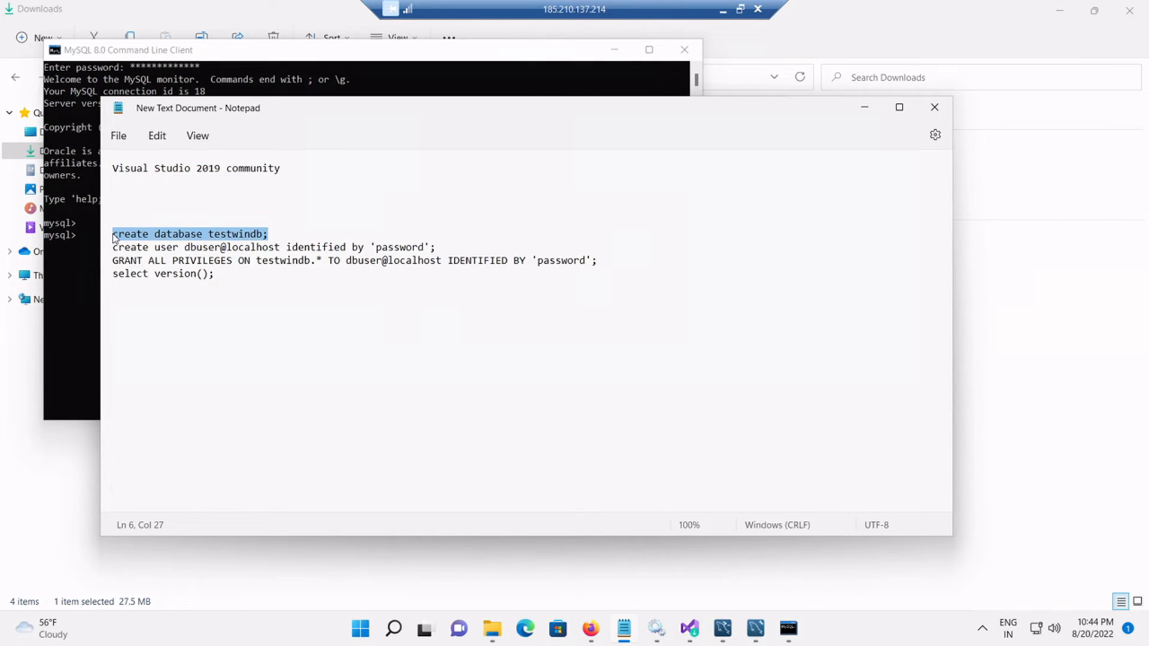
left_click(76, 234)
right_click(77, 235)
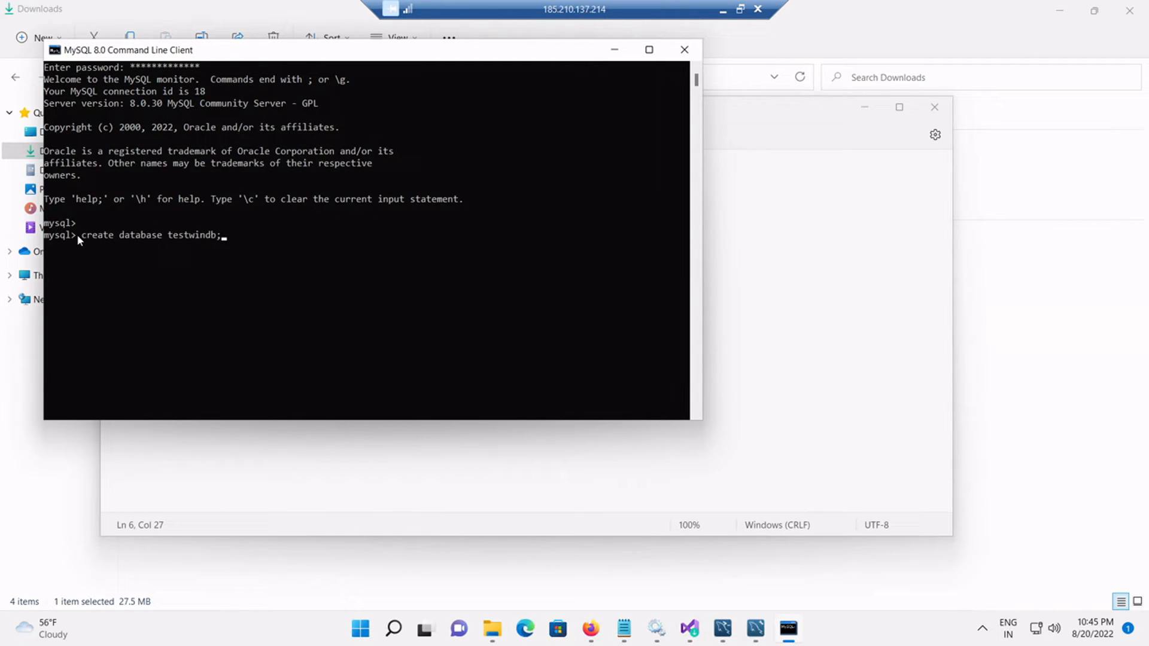
key("Return")
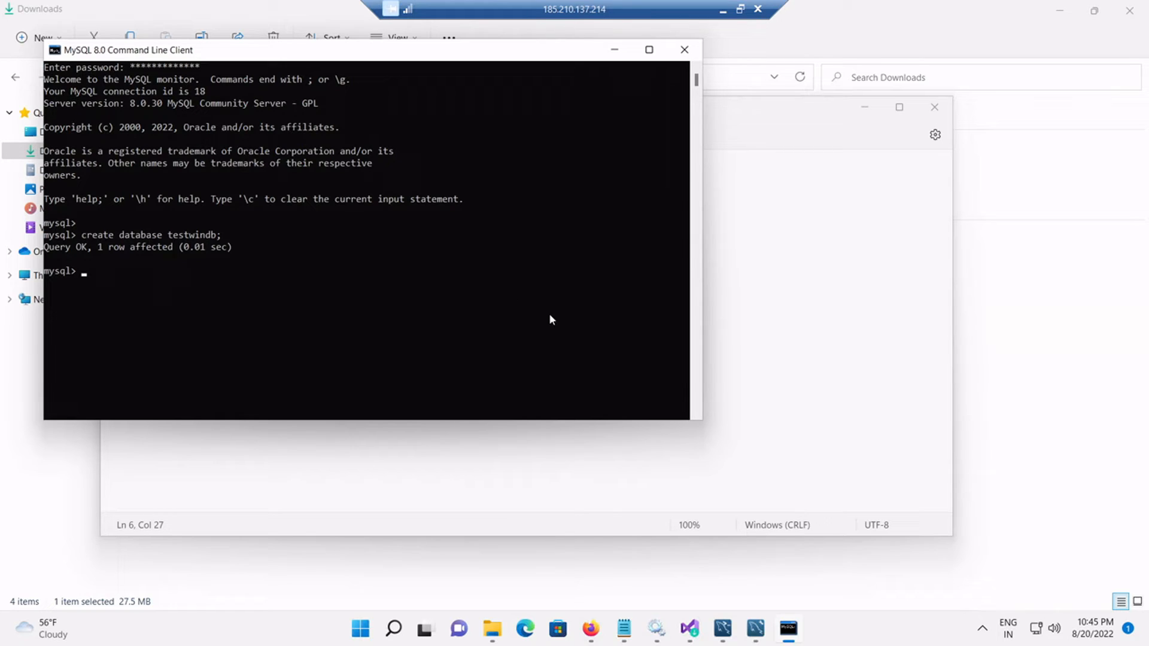
Step: Copy the create user statement for dbuser@localhost from Notepad and run it in the console
left_click(624, 628)
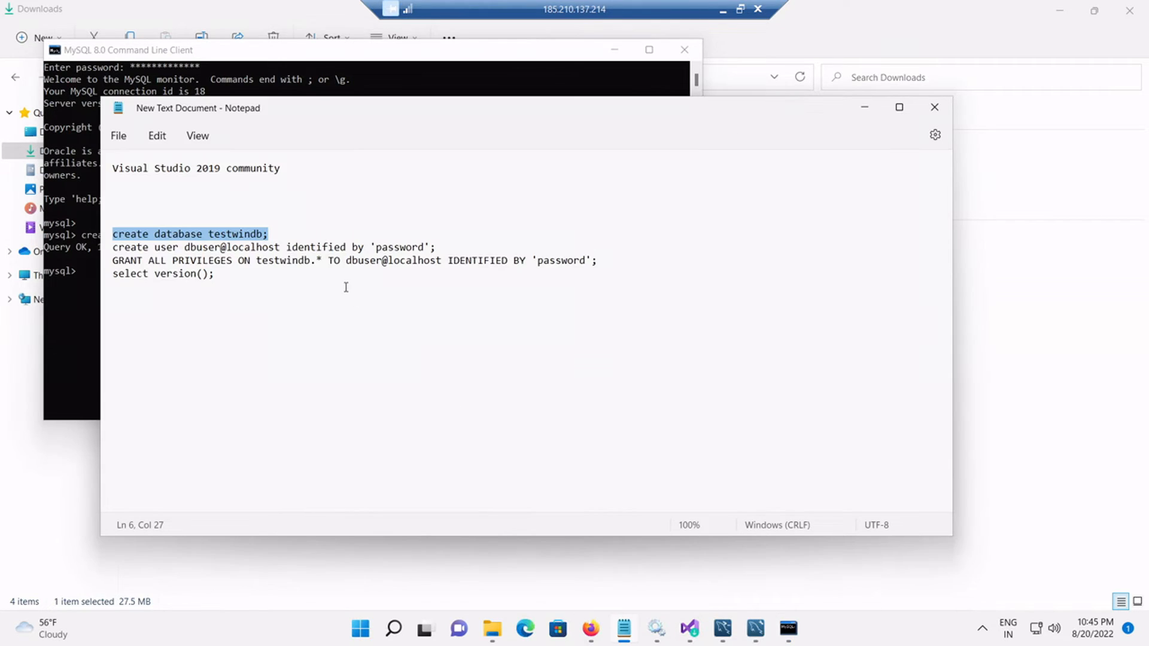
left_click_drag(433, 250, 113, 246)
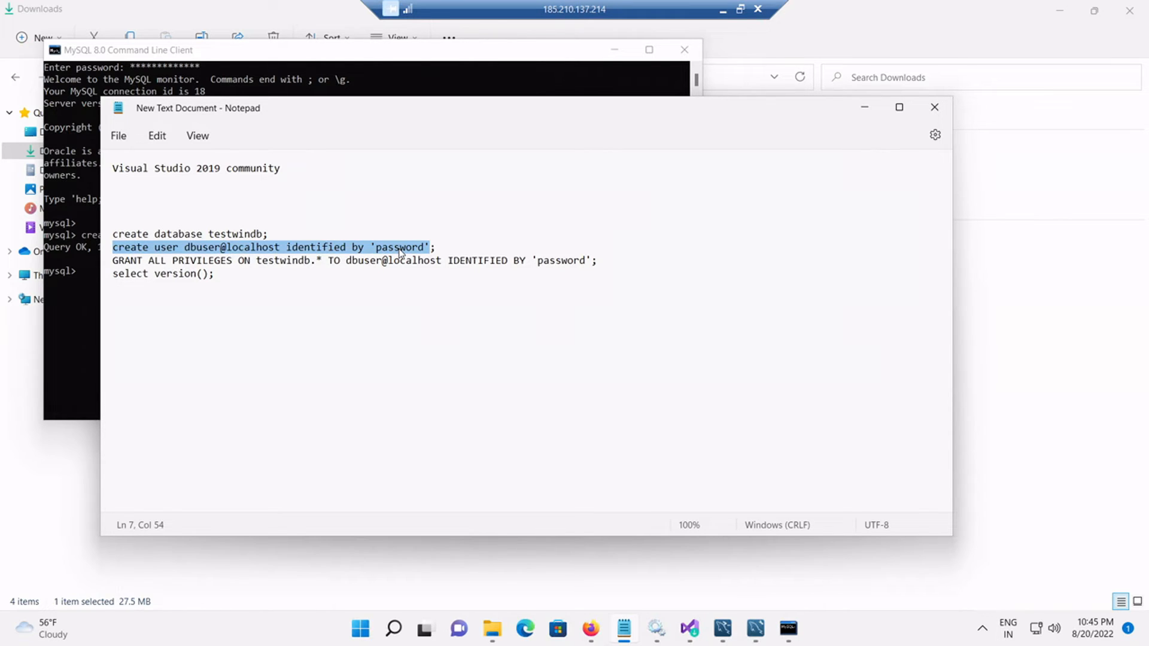
left_click_drag(437, 247, 114, 247)
key("ctrl+c")
left_click(80, 268)
right_click(80, 267)
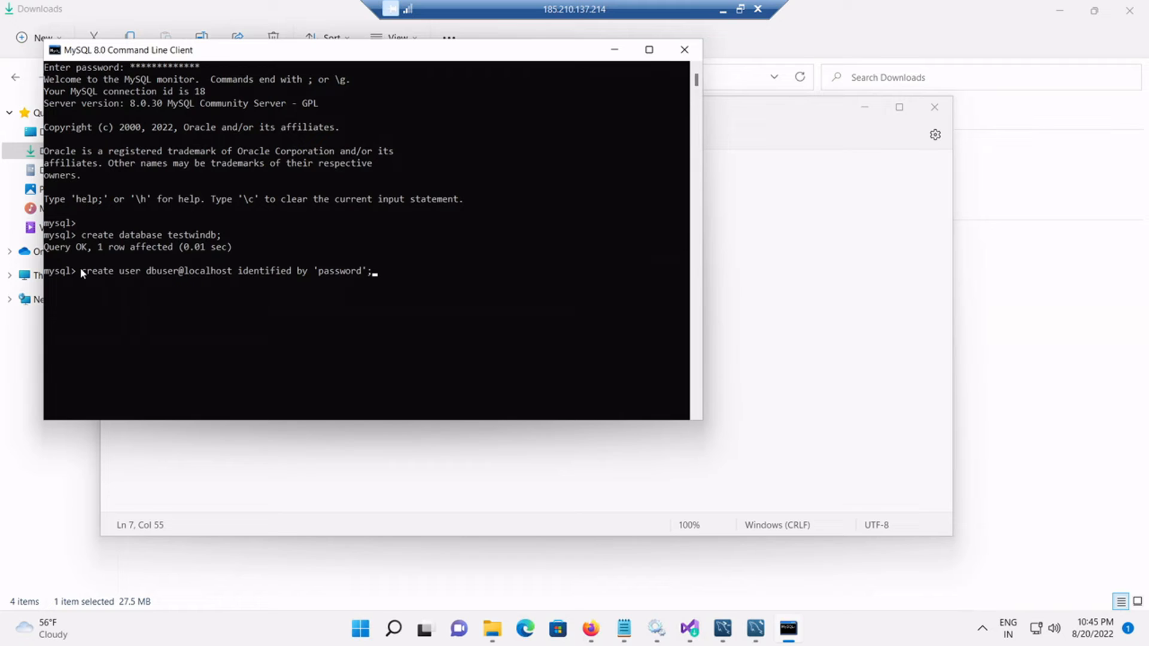
key("Return")
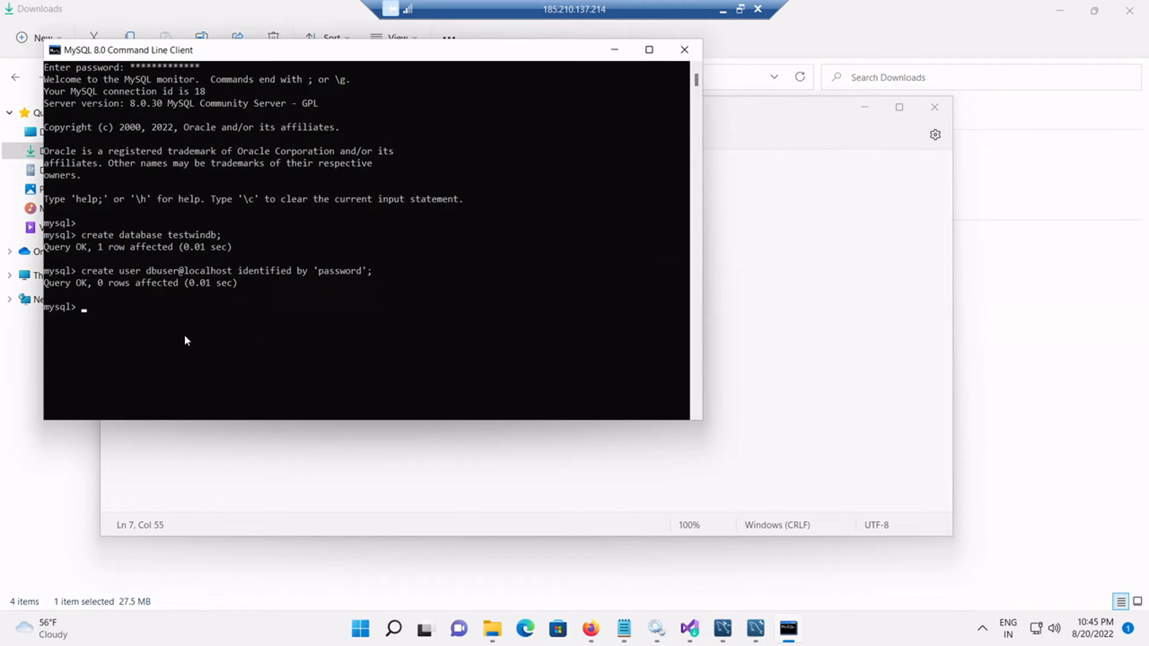
left_click(752, 135)
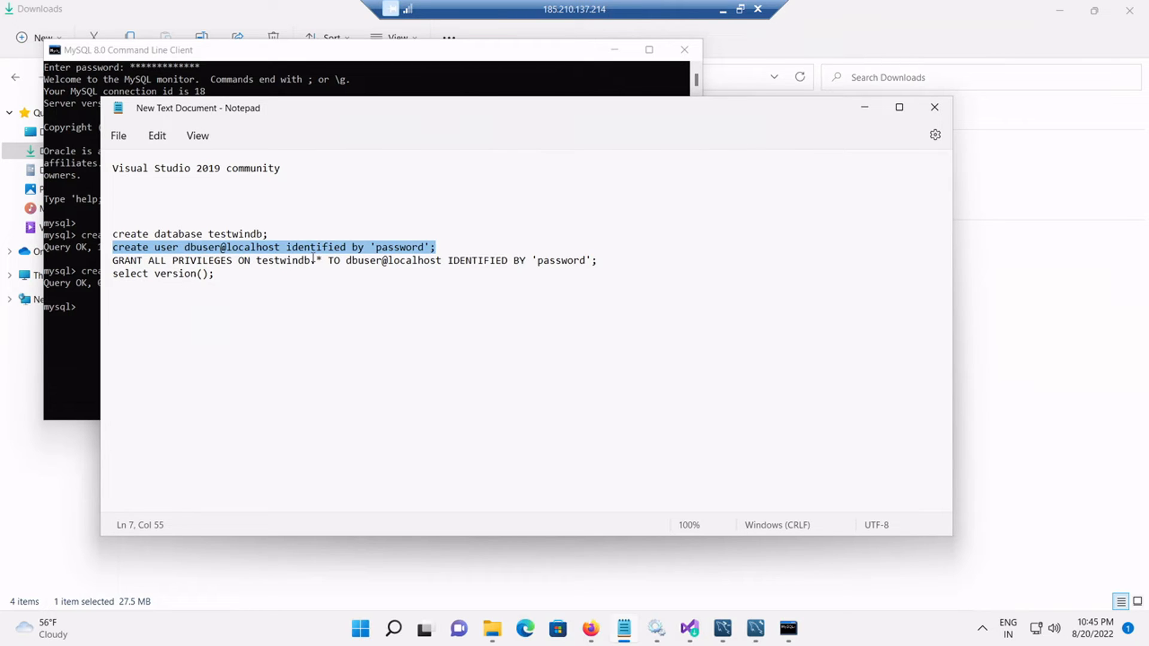
Step: Copy the GRANT ALL PRIVILEGES statement from the Notepad commands
left_click(113, 262)
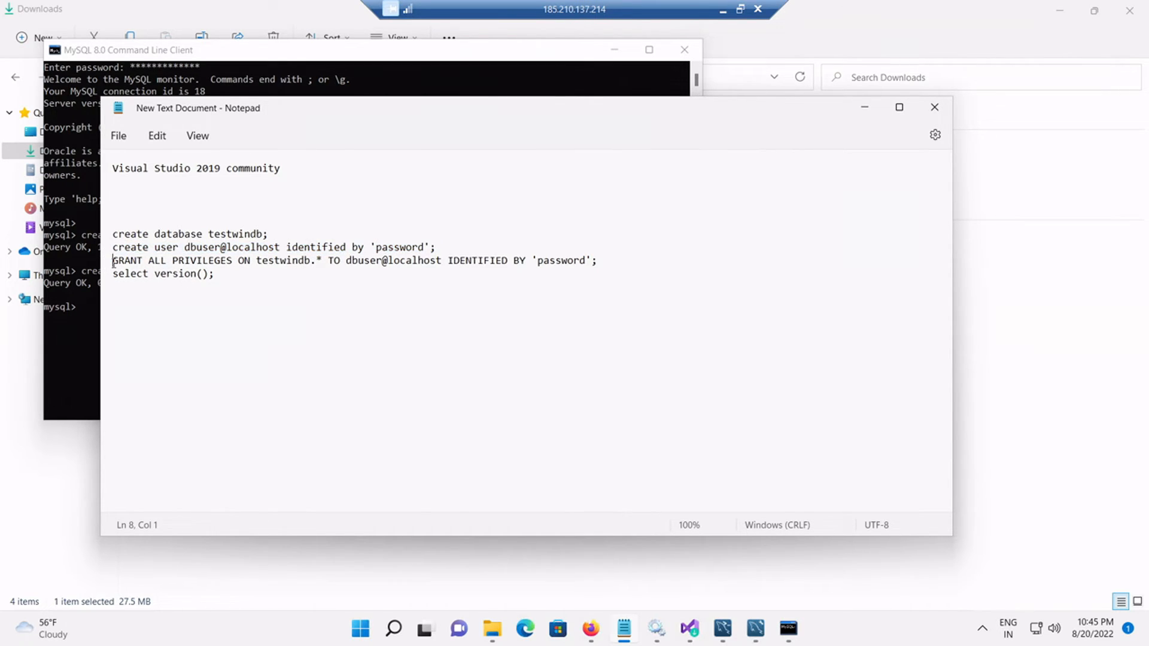
left_click_drag(114, 262, 599, 261)
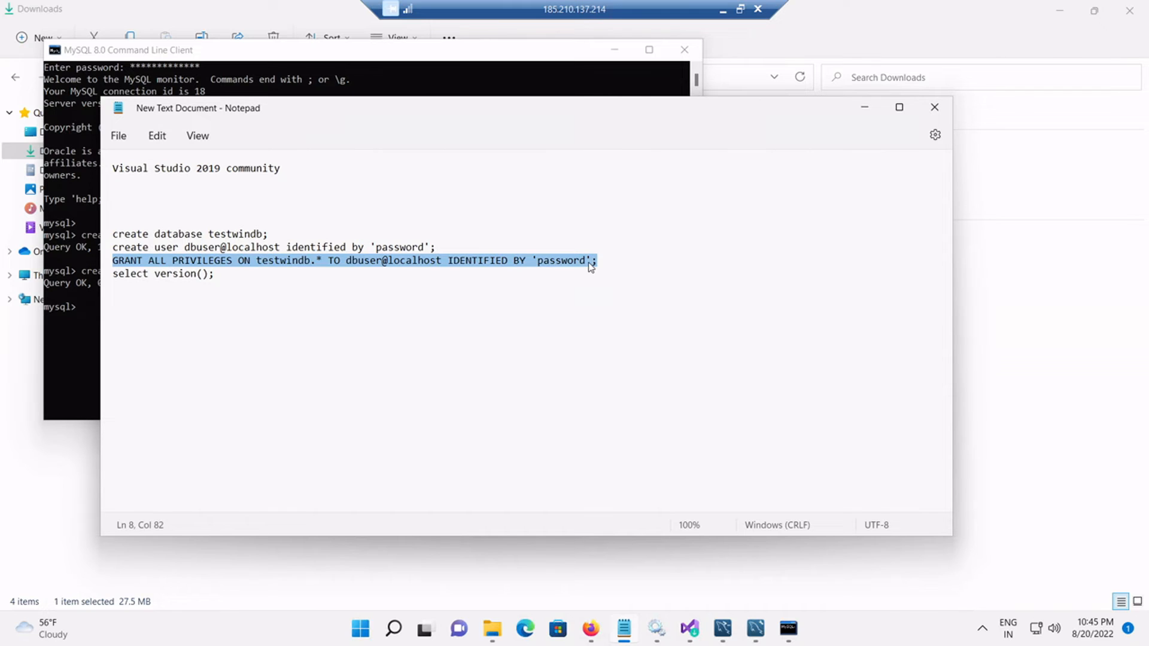
right_click(590, 267)
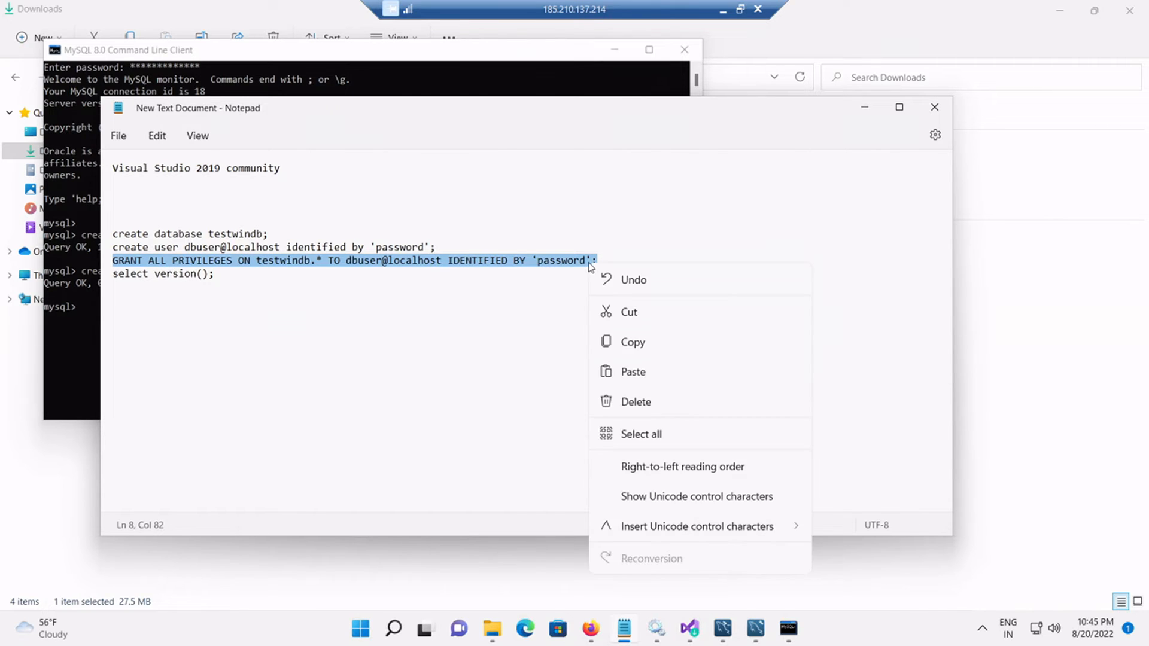
left_click(619, 343)
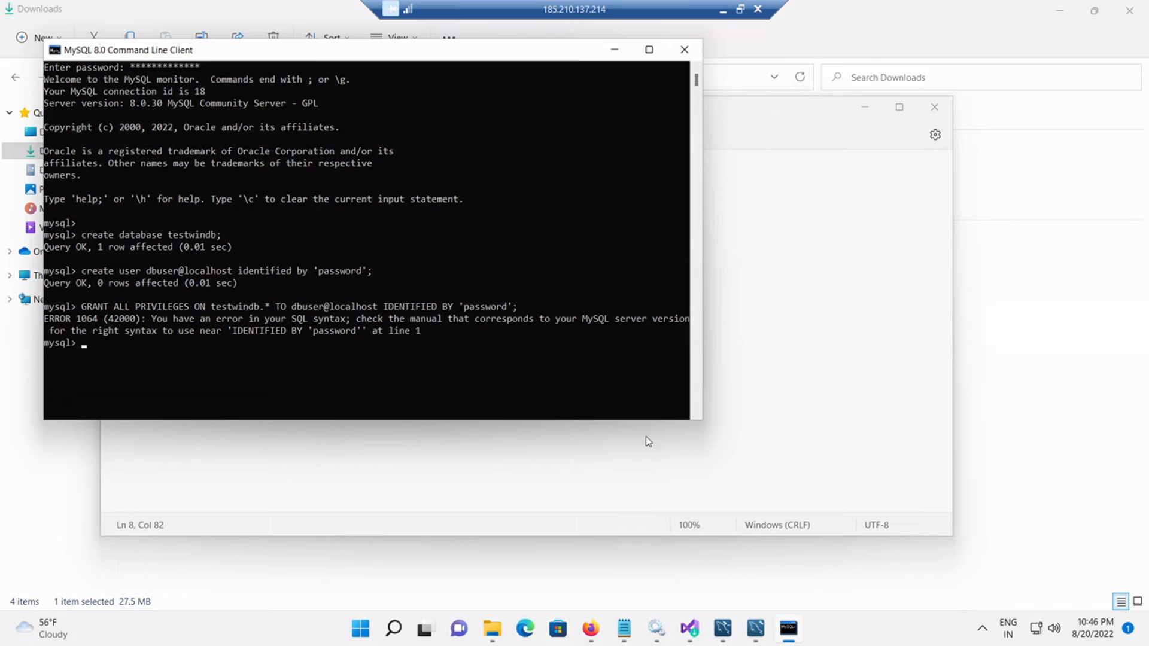
Step: Paste and run 'select version();' in the console, which returns 8.0.30
left_click(787, 627)
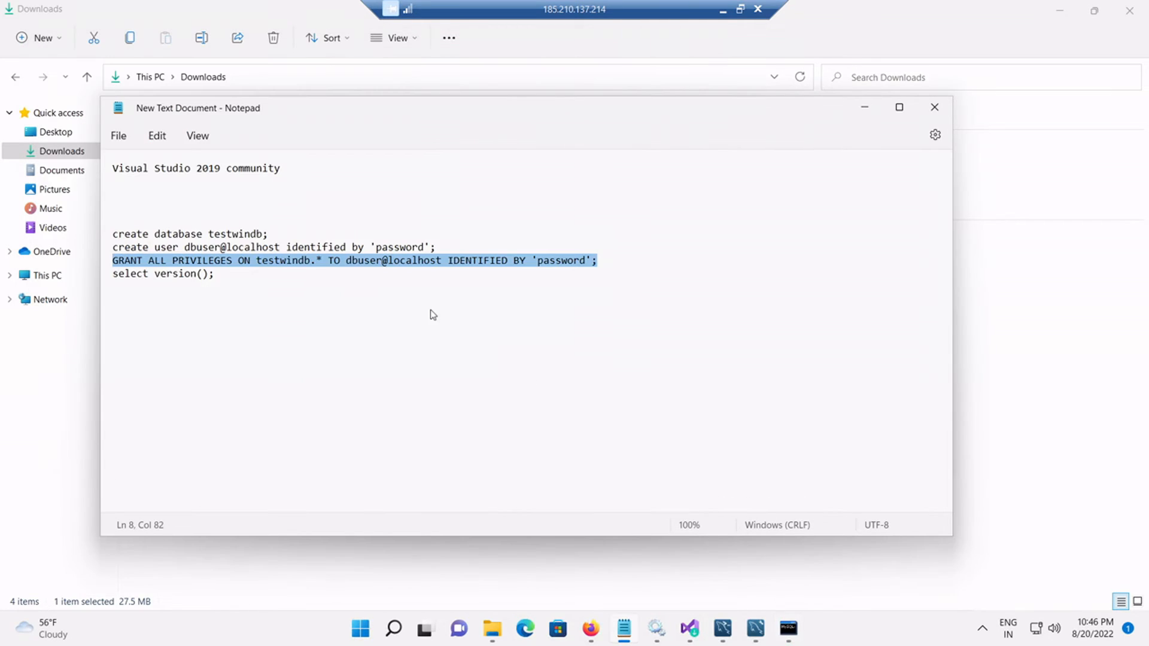
left_click_drag(214, 274, 113, 275)
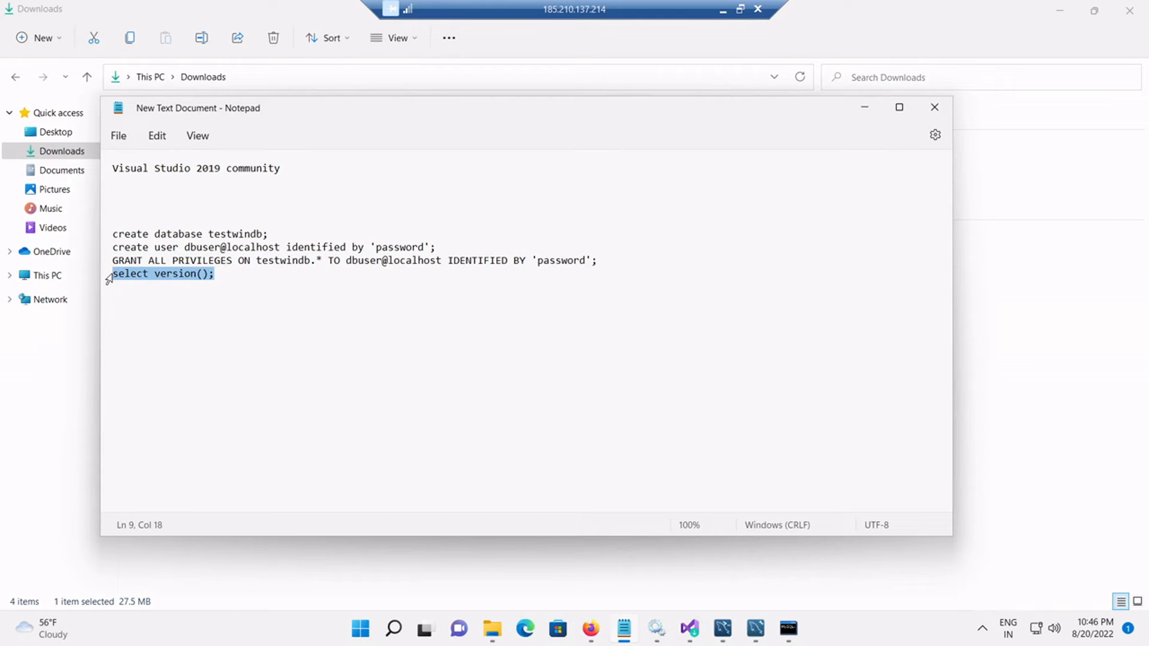
left_click(864, 107)
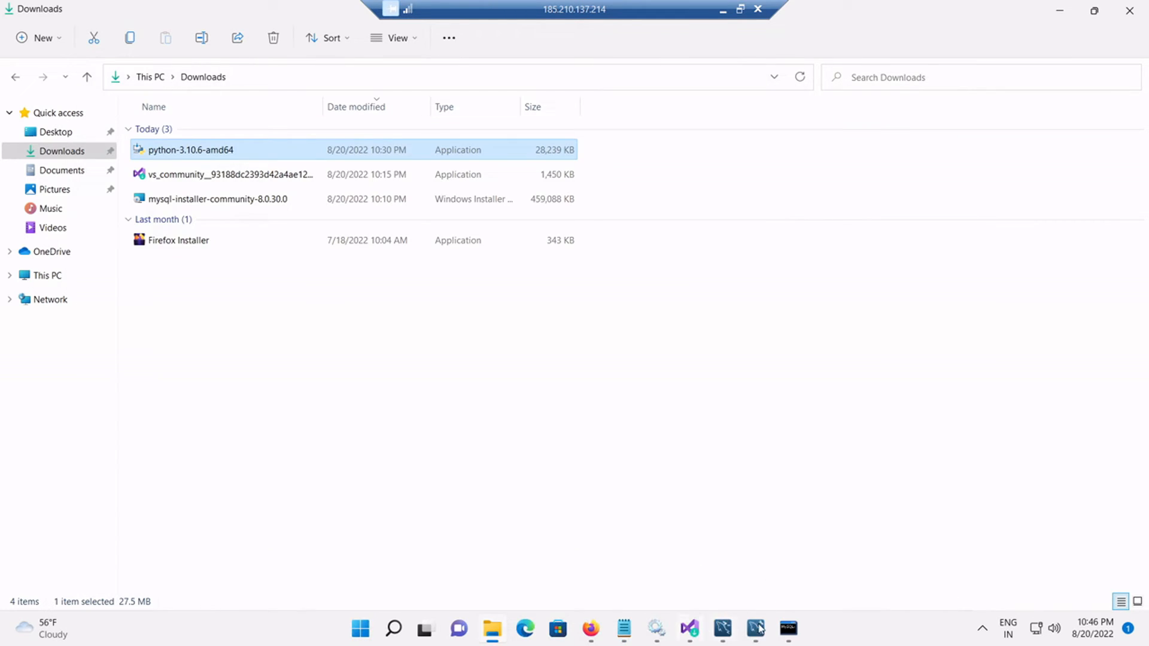
left_click(789, 629)
key("ctrl+v")
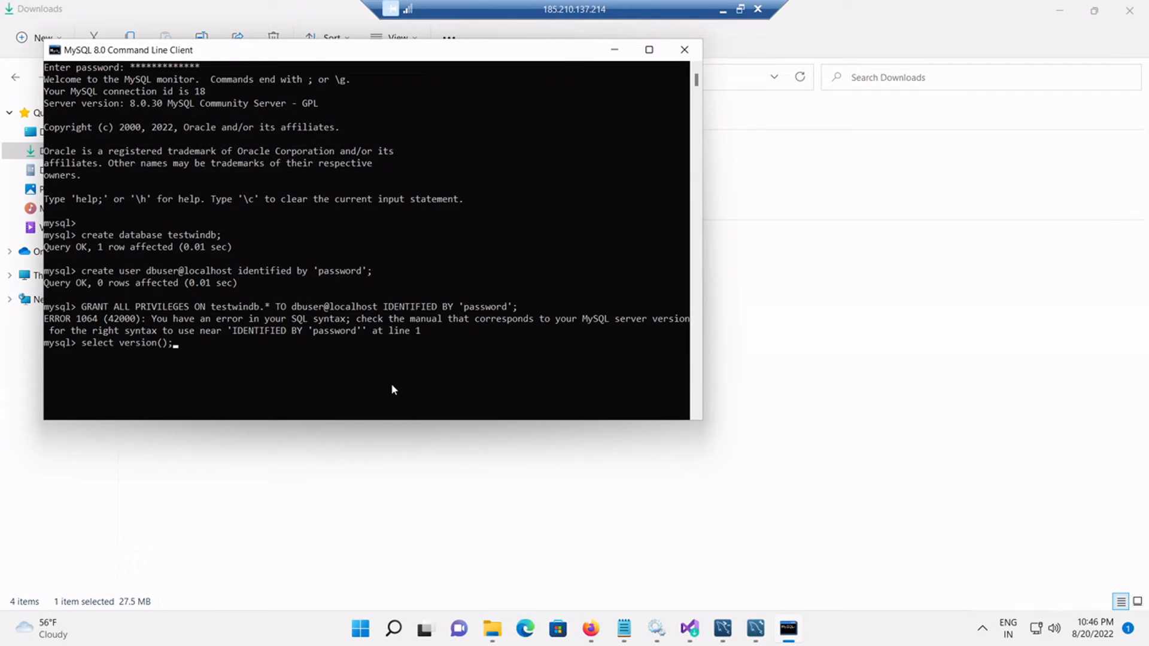
key("Return")
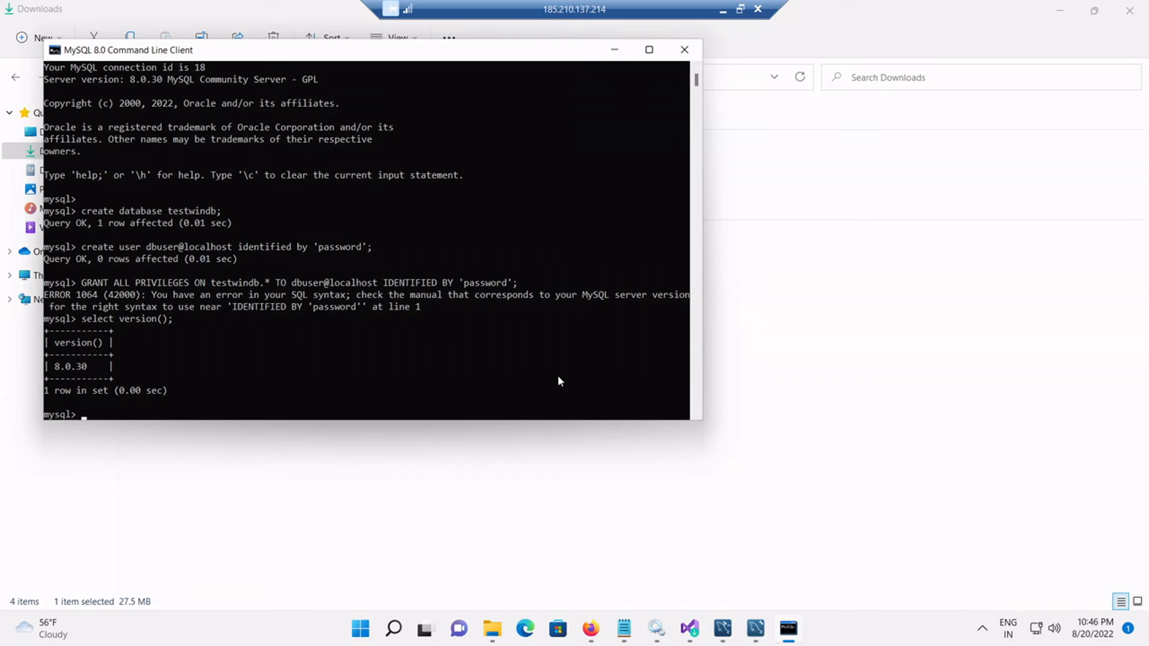
Step: Open Services via a Start search for 'serv' and confirm MySQL80 is Running, Automatic startup
left_click(363, 636)
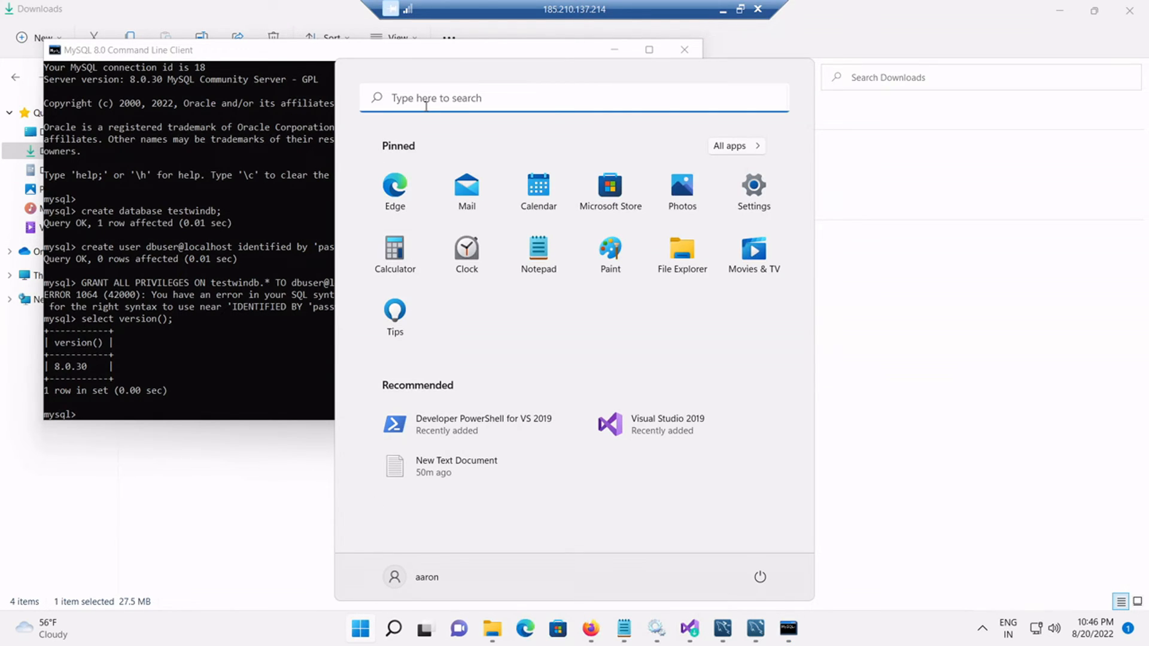
left_click(426, 105)
type("serv")
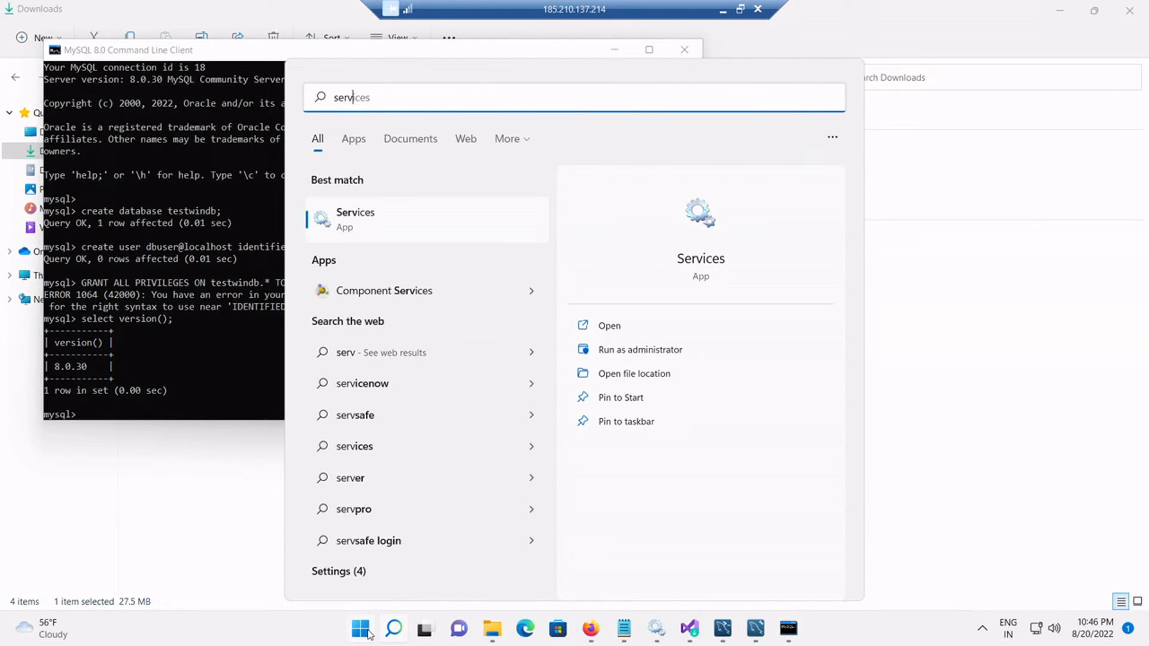
left_click(361, 628)
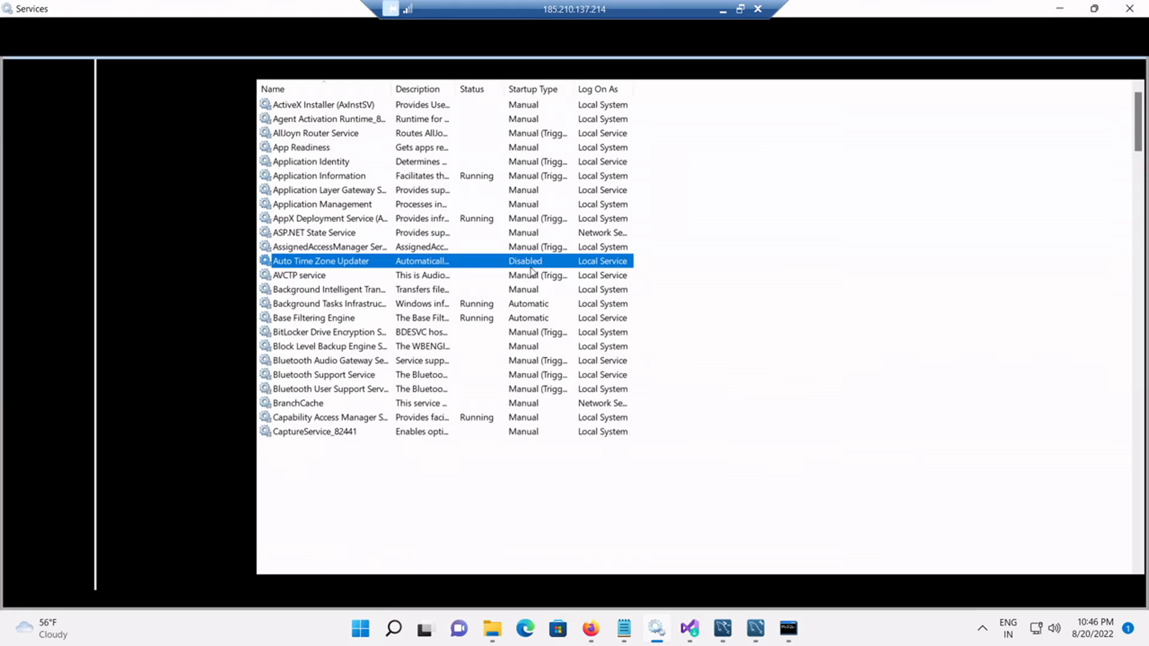
key("m")
key("m")
key("m")
key("m")
key("m")
key("m")
key("m")
key("m")
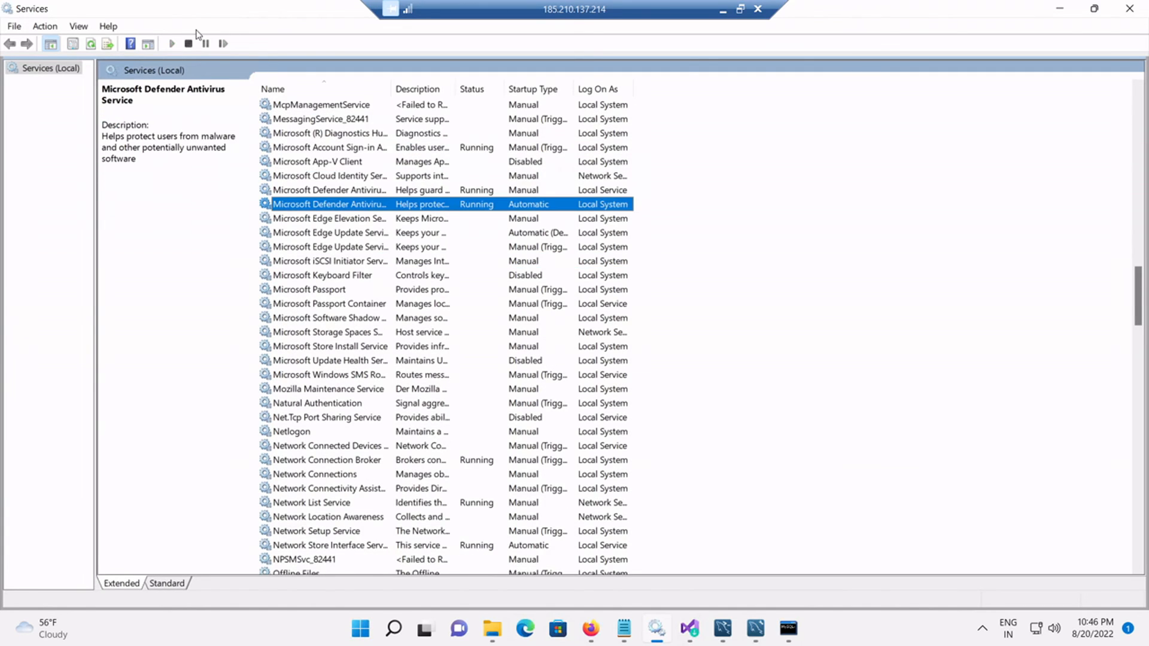
left_click(91, 43)
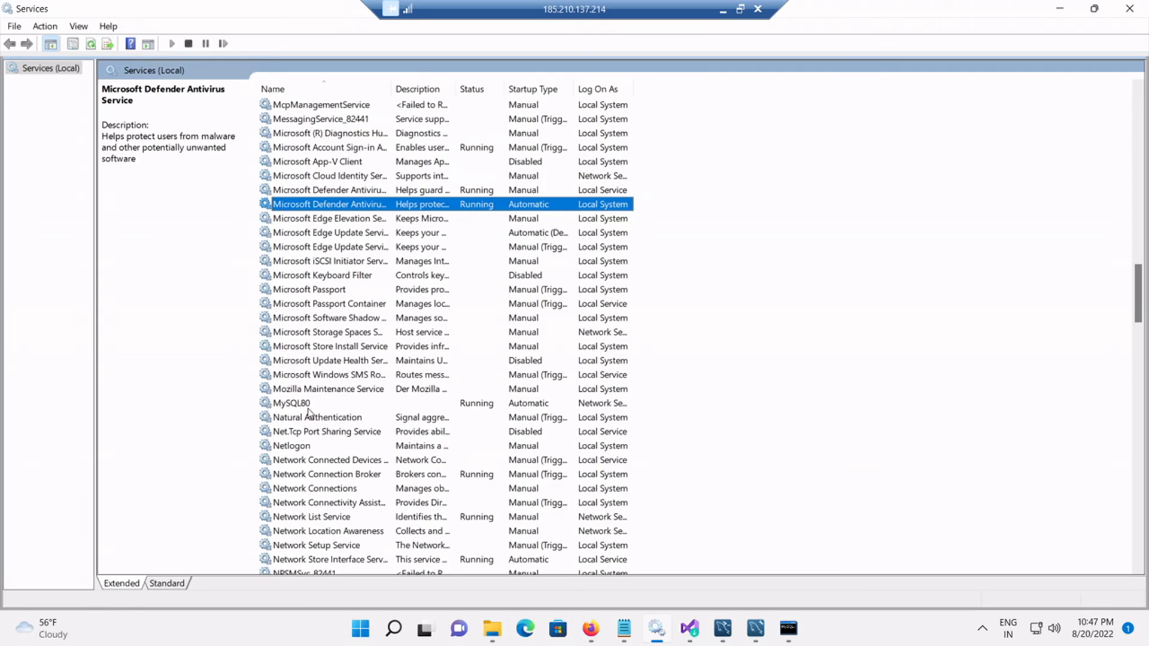
left_click(308, 406)
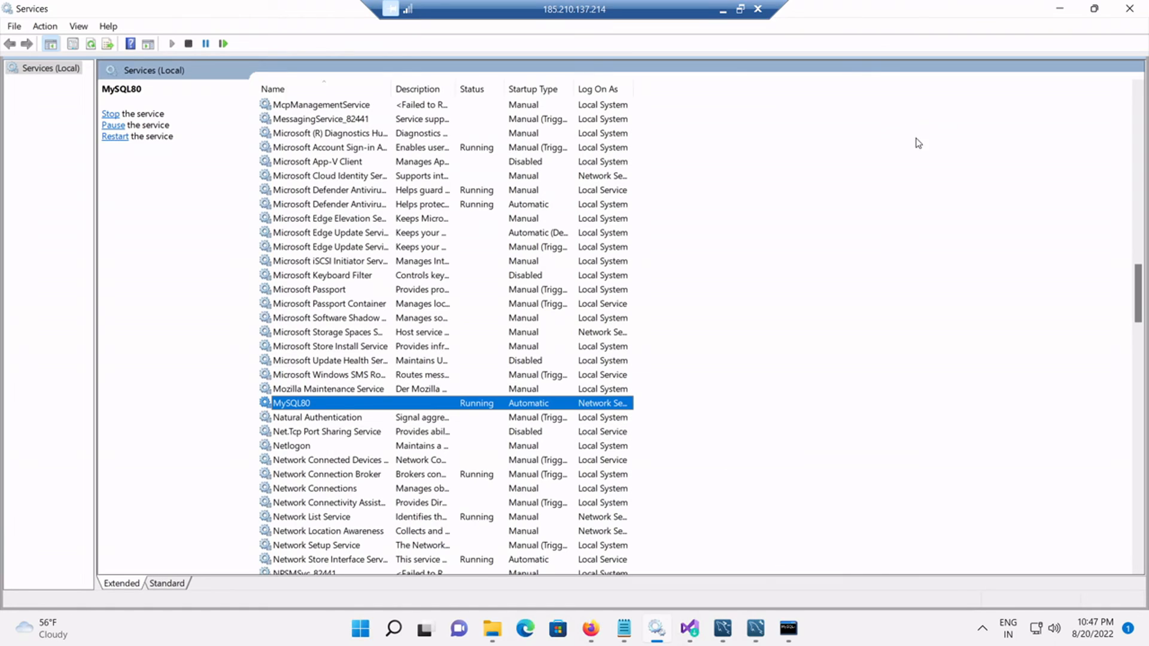
left_click(721, 9)
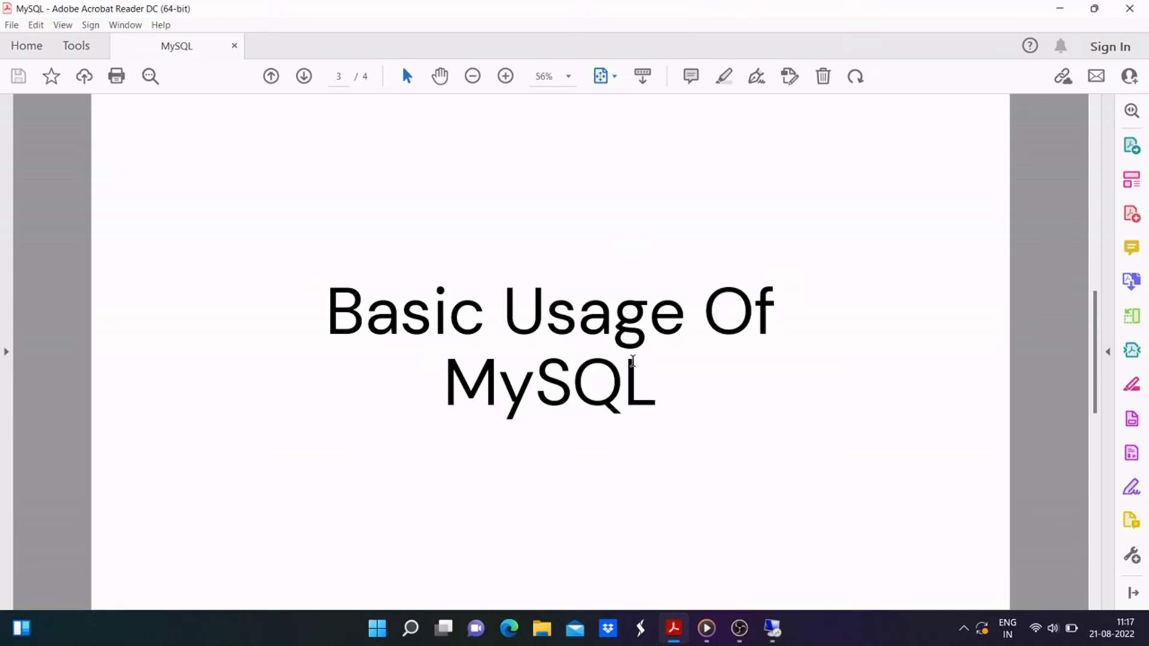
scroll(622, 377, "down", 2)
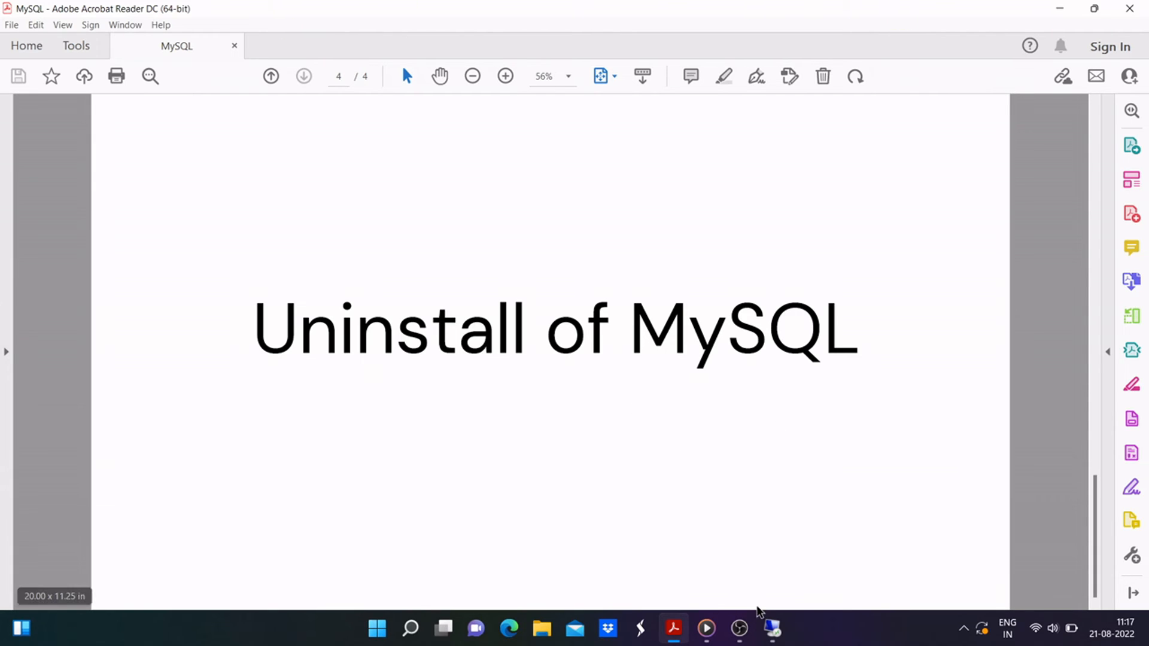
left_click(775, 629)
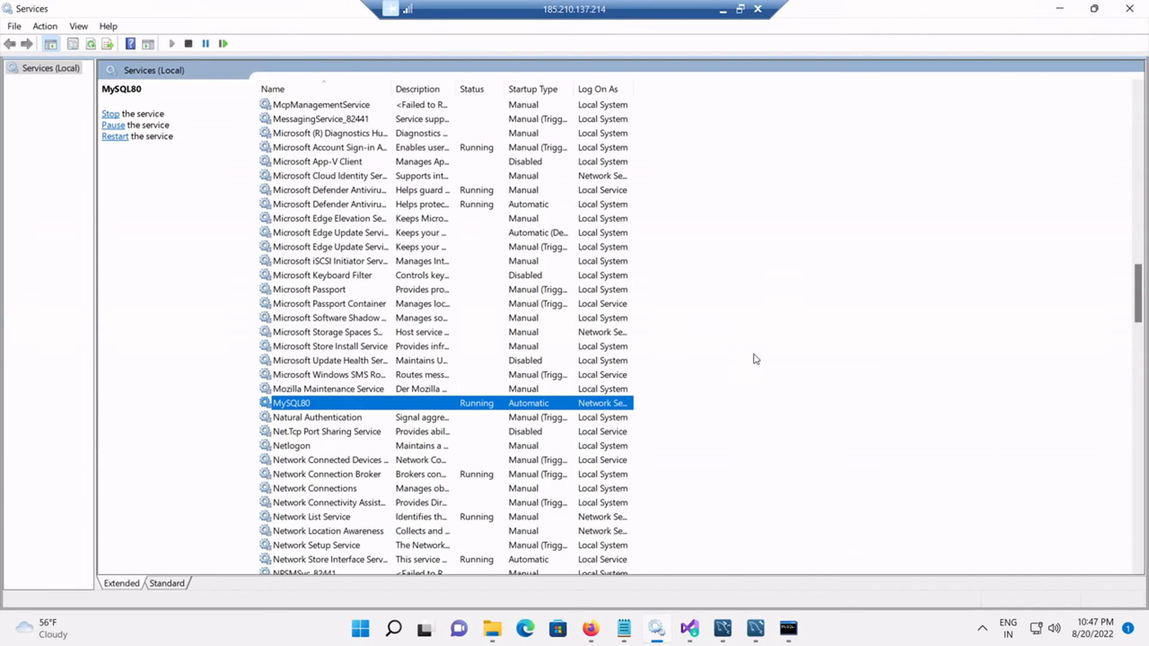
Step: Relaunch mysql-installer-community-8.0.30.0 from Downloads and choose Remove to list installed products
left_click(788, 628)
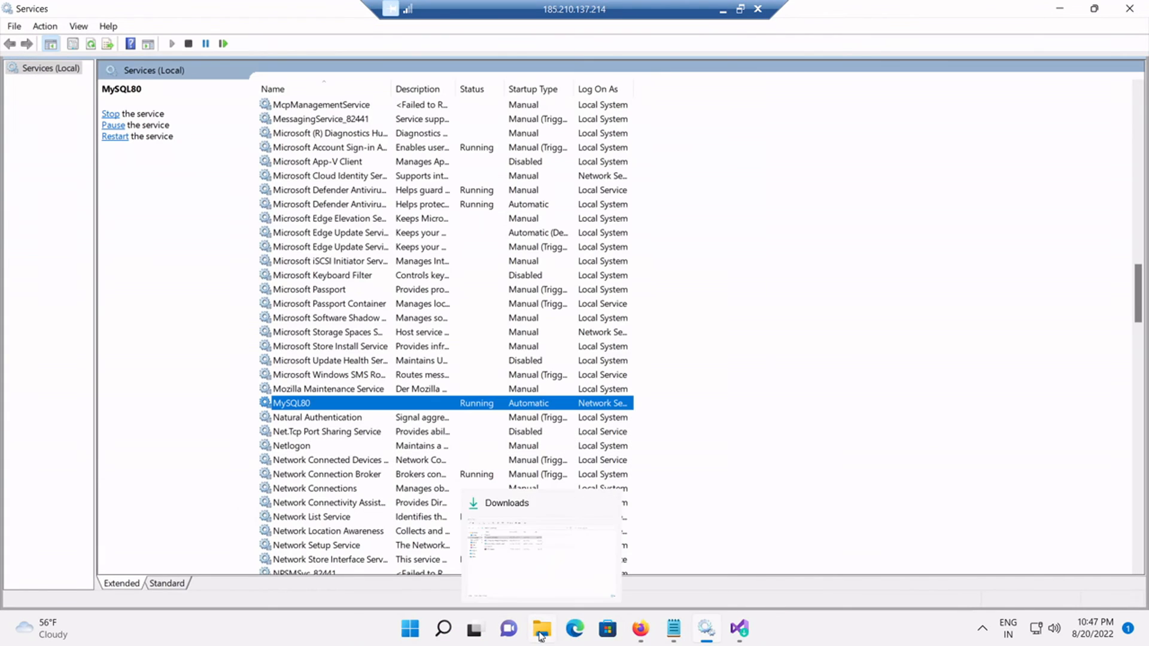
left_click(541, 628)
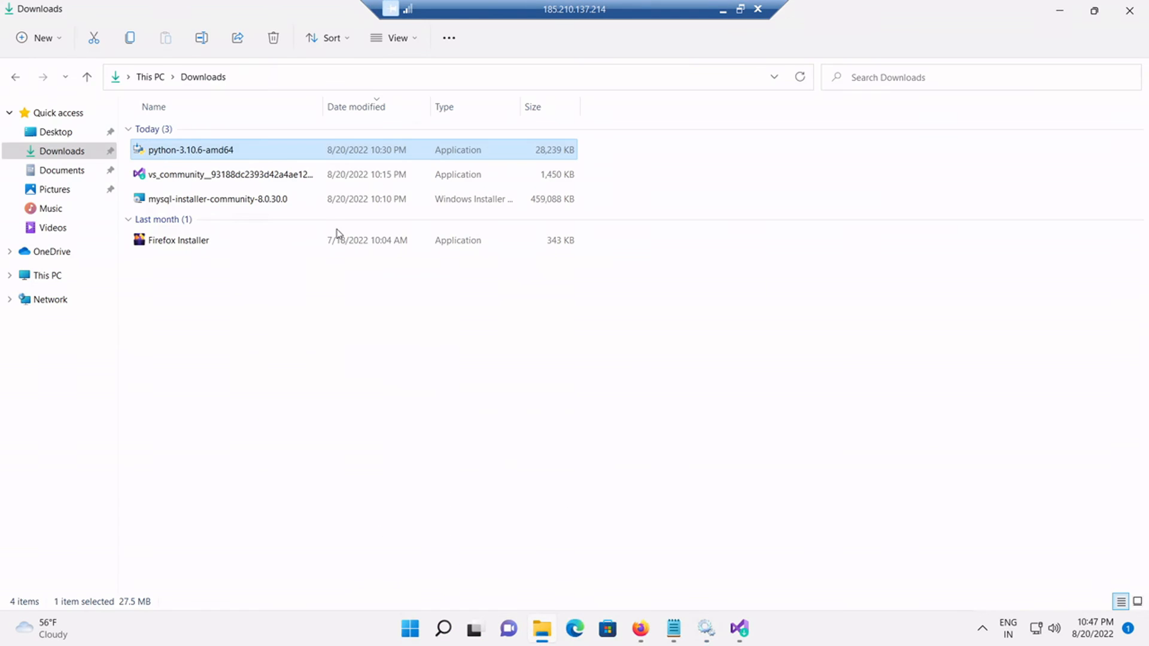
double_click(204, 206)
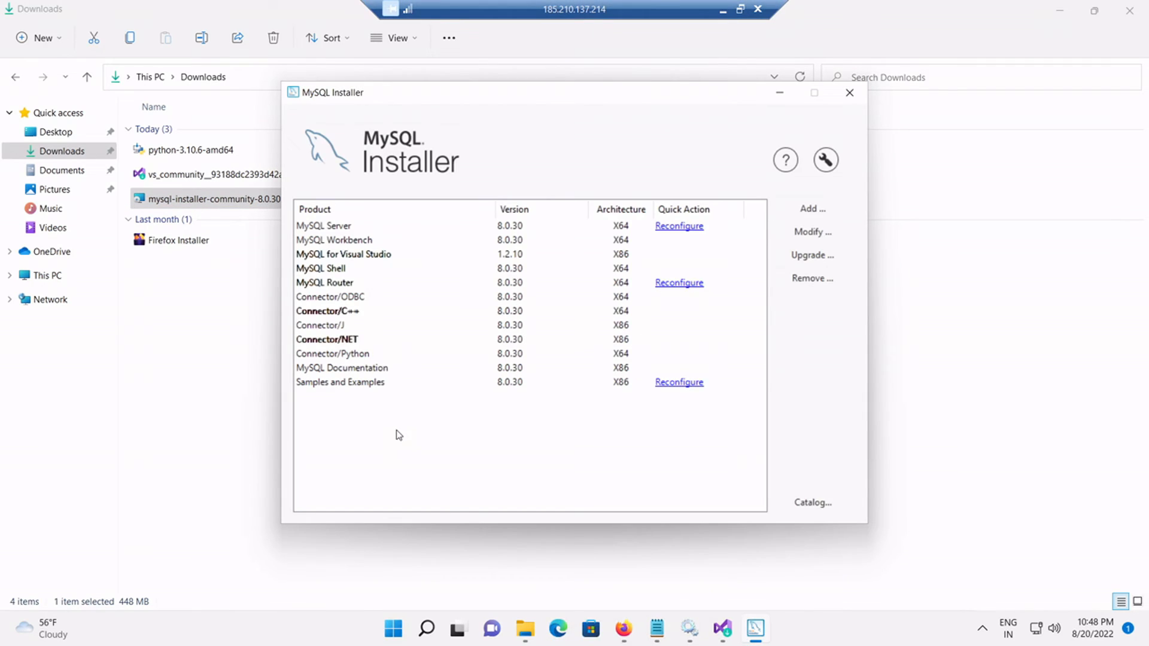
left_click(810, 282)
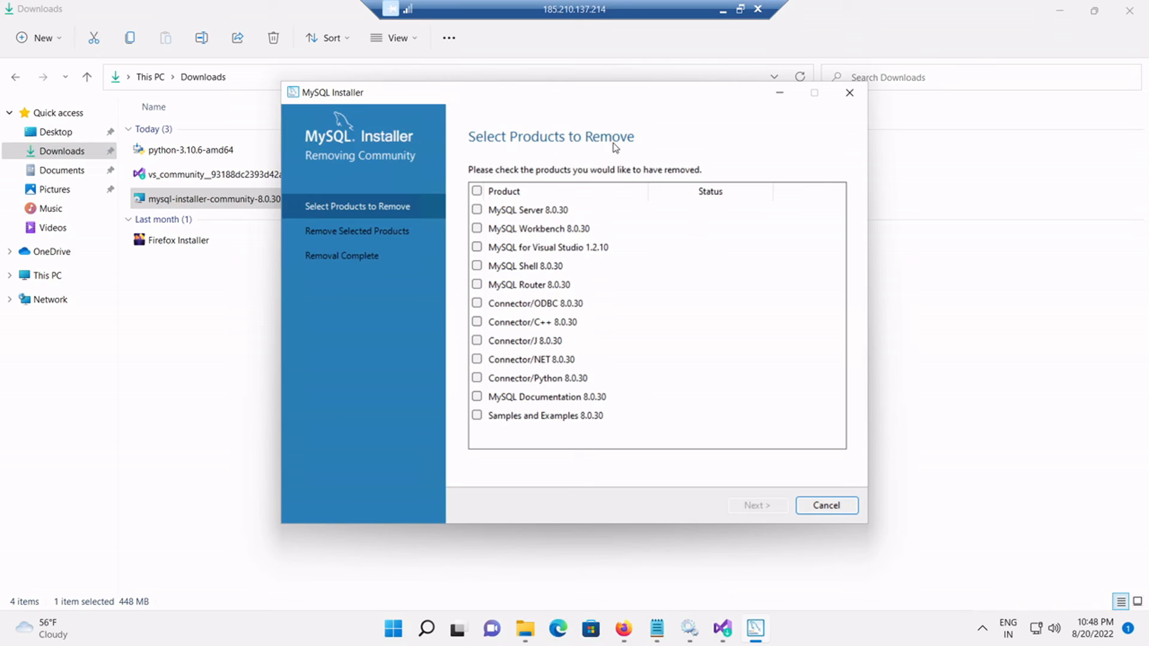
Step: Select all MySQL 8.0.30 products and remove them, including the server's data directory
left_click(479, 191)
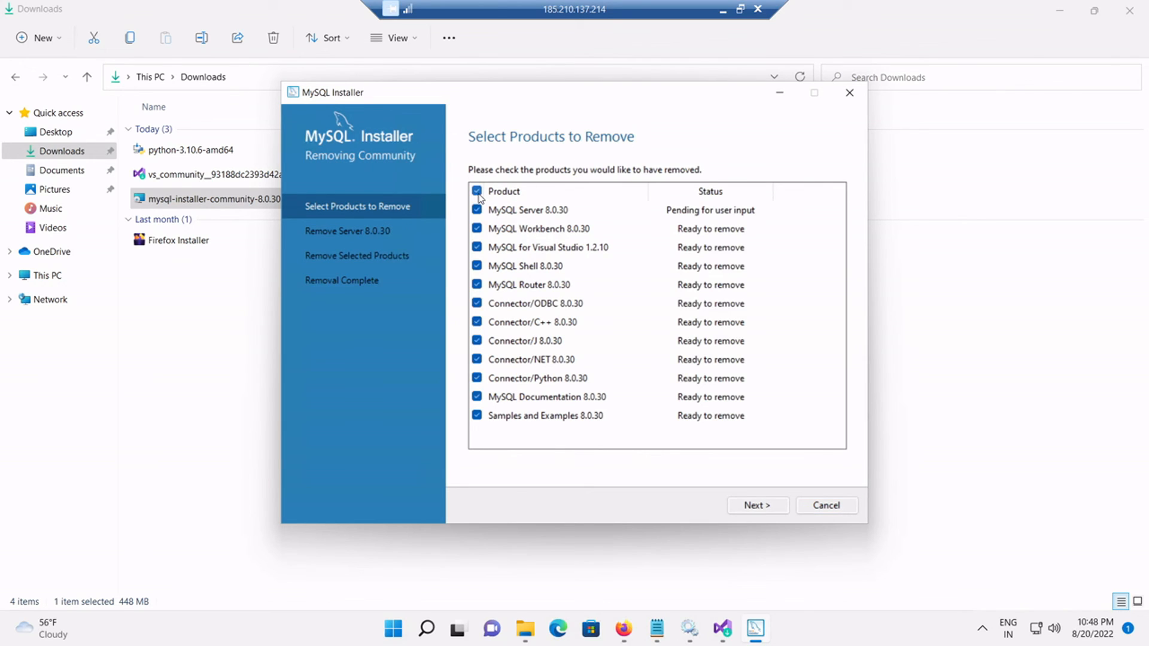
left_click(754, 504)
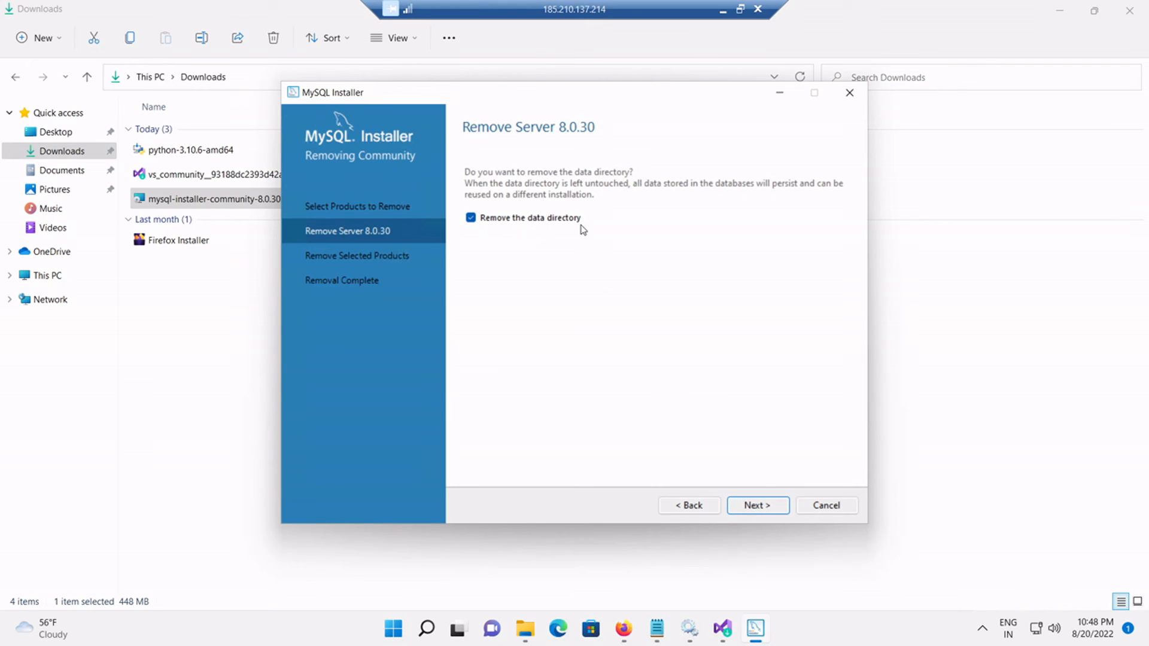
left_click(752, 506)
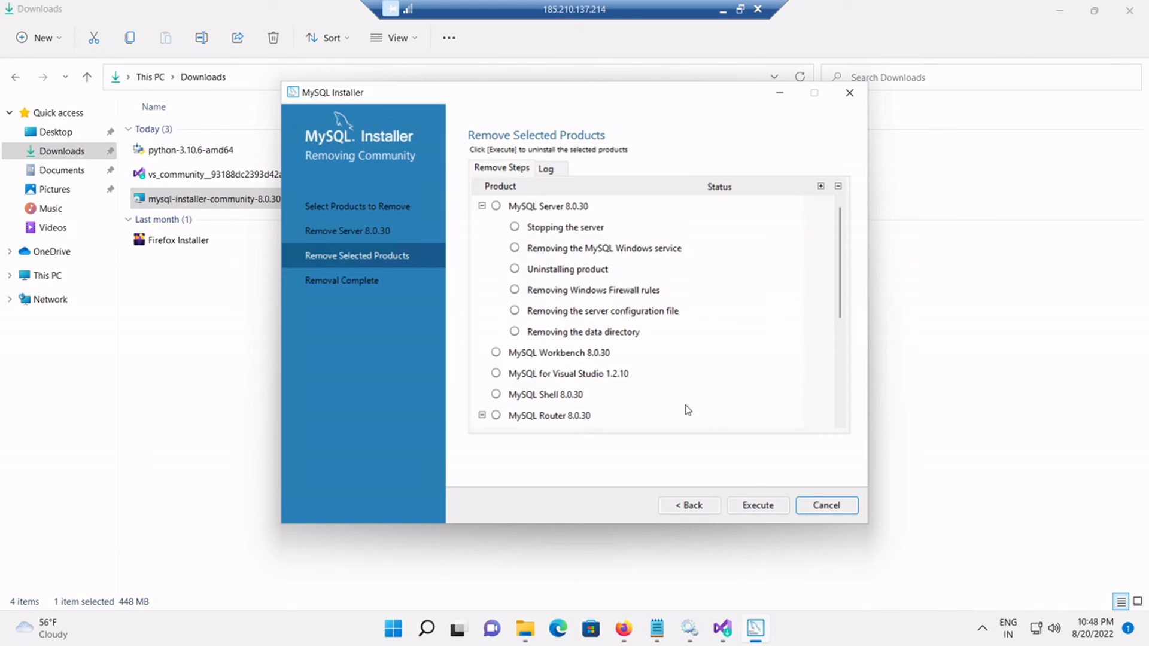
left_click(758, 506)
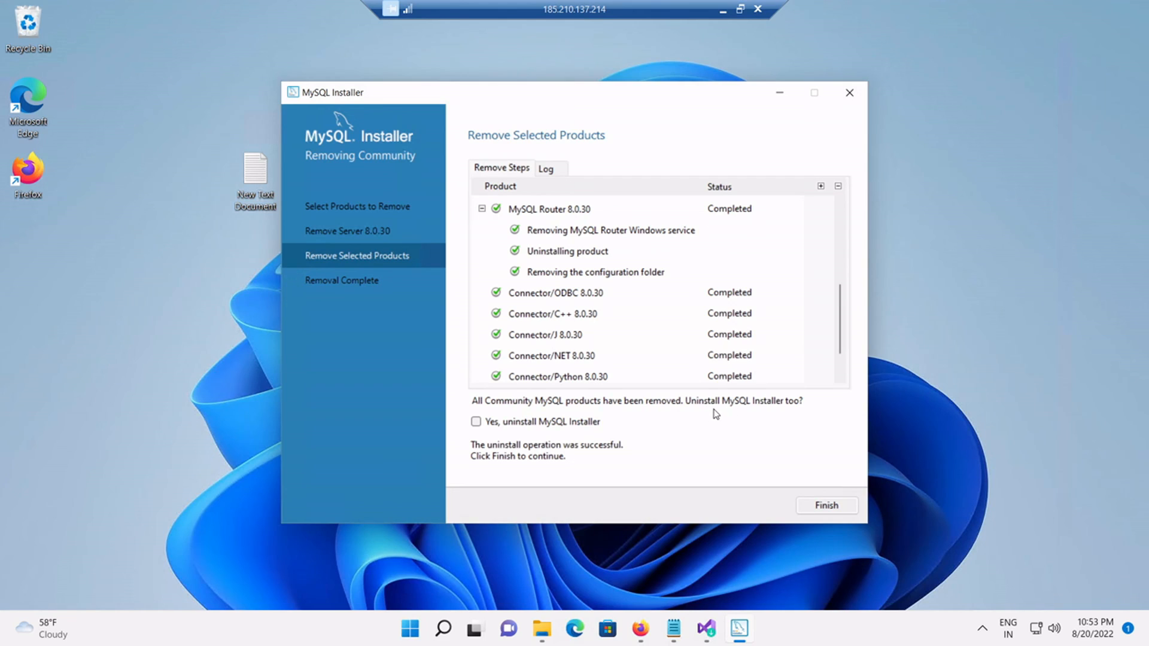
Step: Have MySQL Installer remove itself on finishing, then refresh the desktop
left_click(475, 422)
left_click(828, 505)
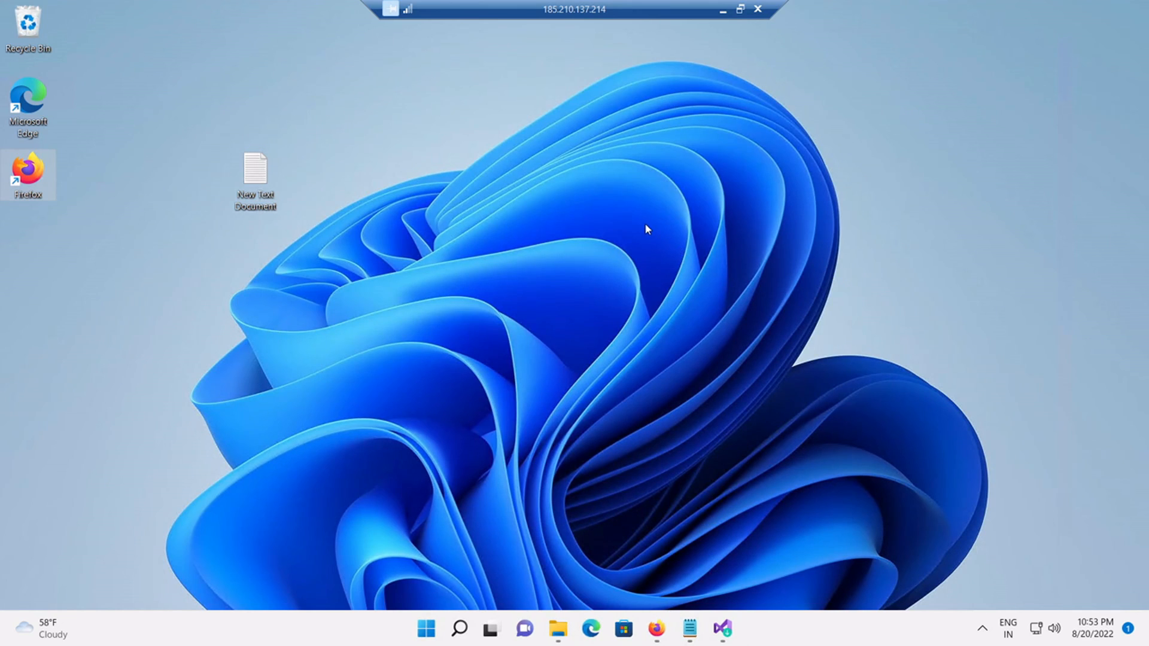
right_click(585, 196)
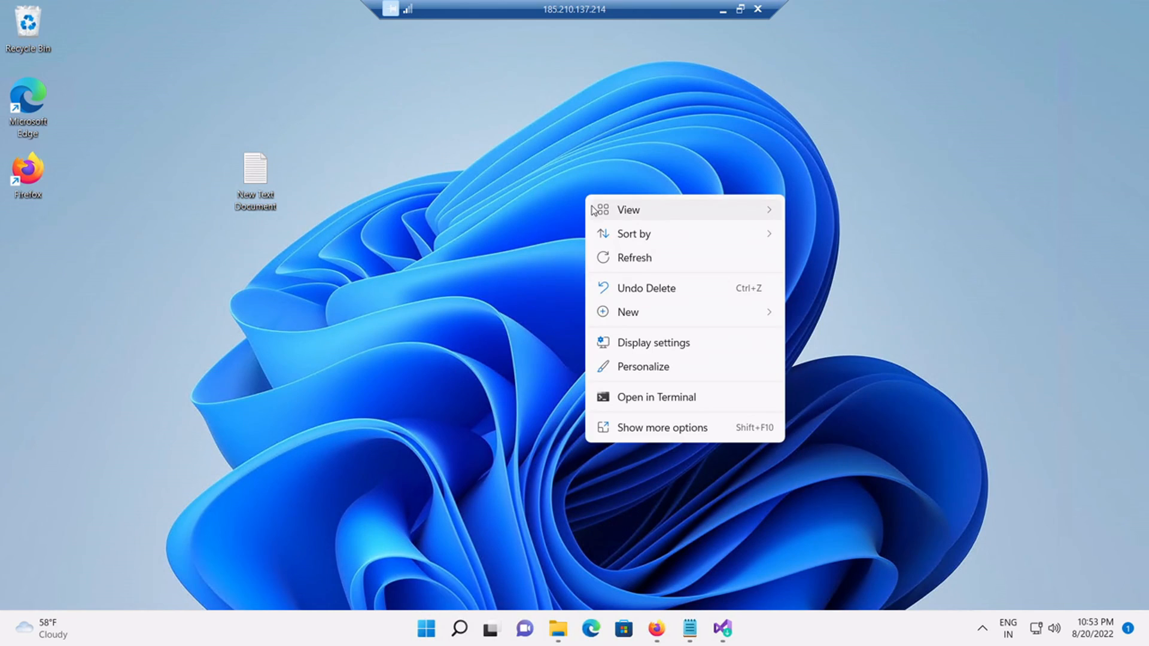
left_click(615, 267)
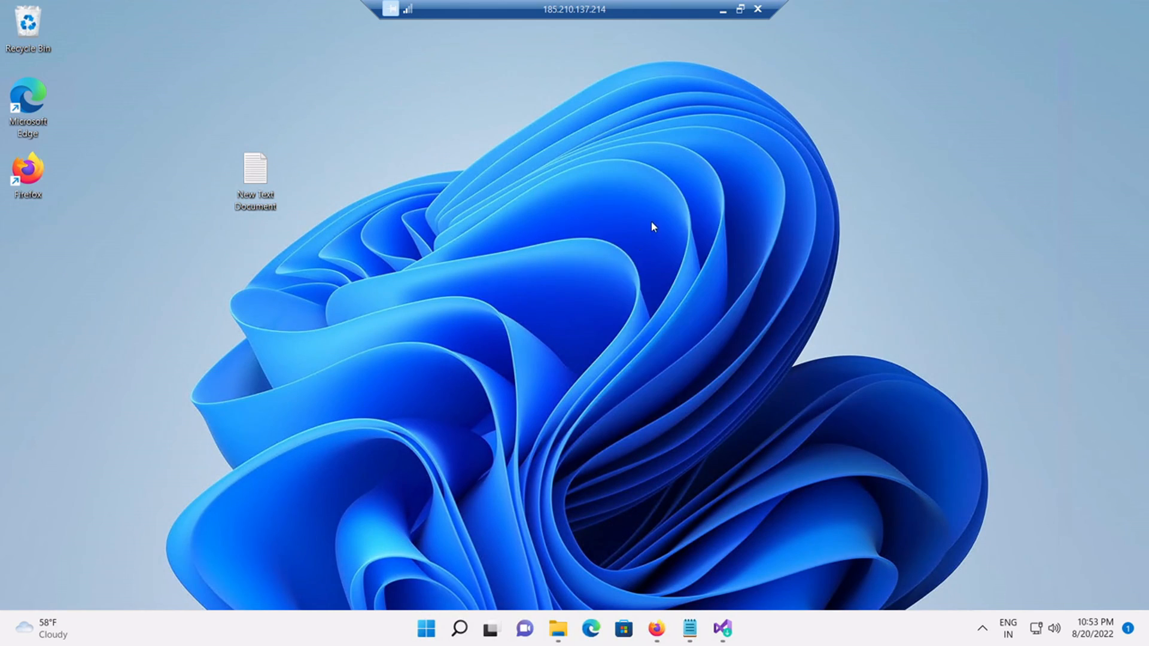